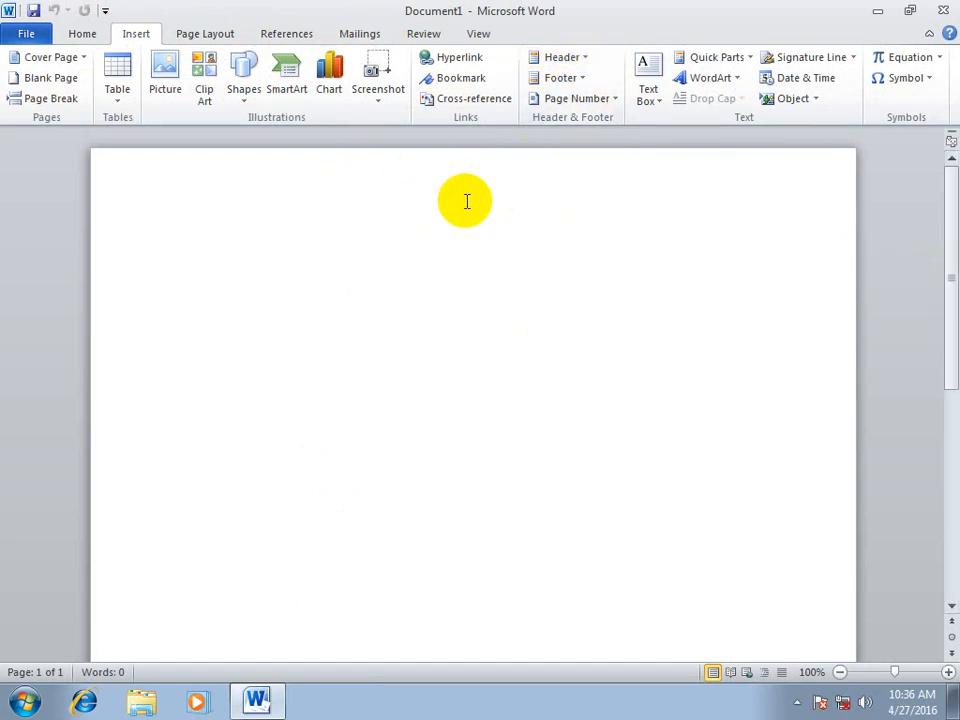
pyautogui.moveTo(943, 296); pyautogui.dragTo(949, 441)
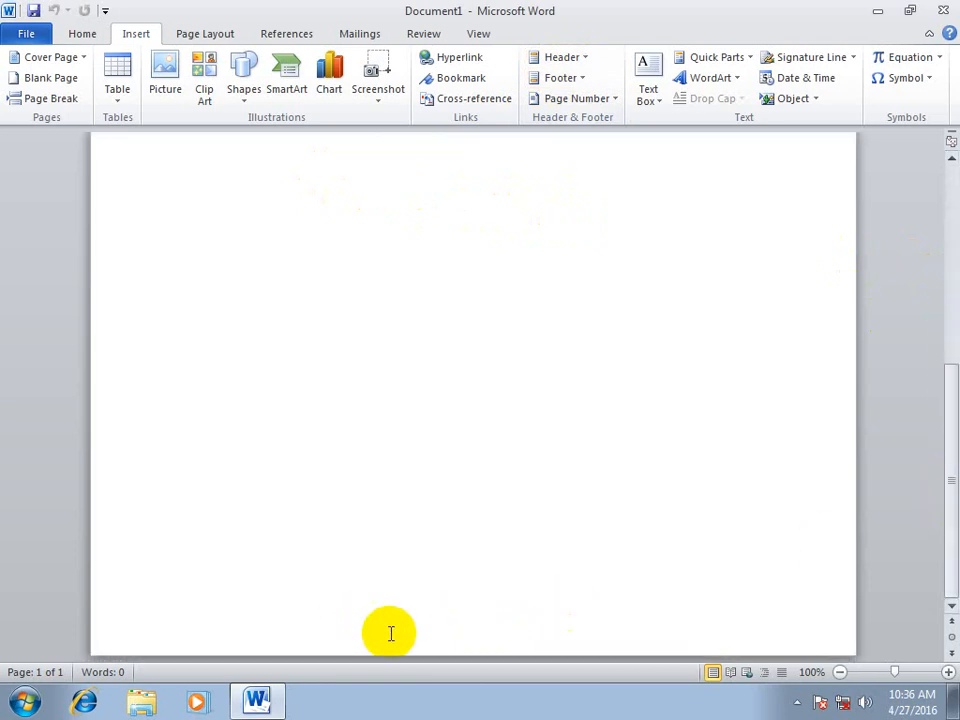
pyautogui.moveTo(943, 450); pyautogui.dragTo(945, 216)
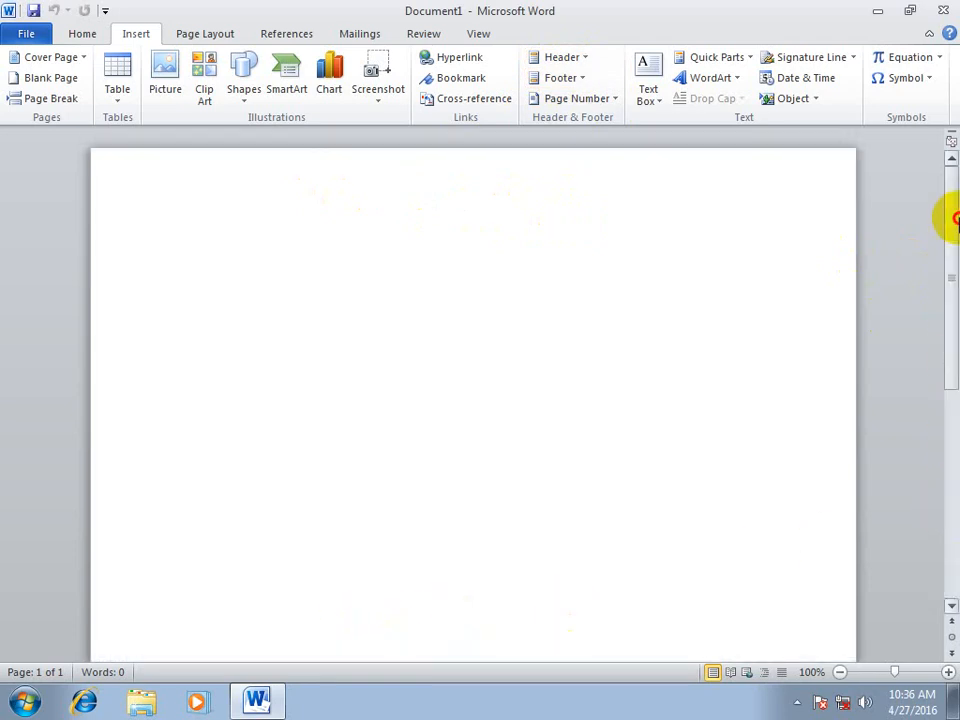
pyautogui.scroll(-5, 450, 178)
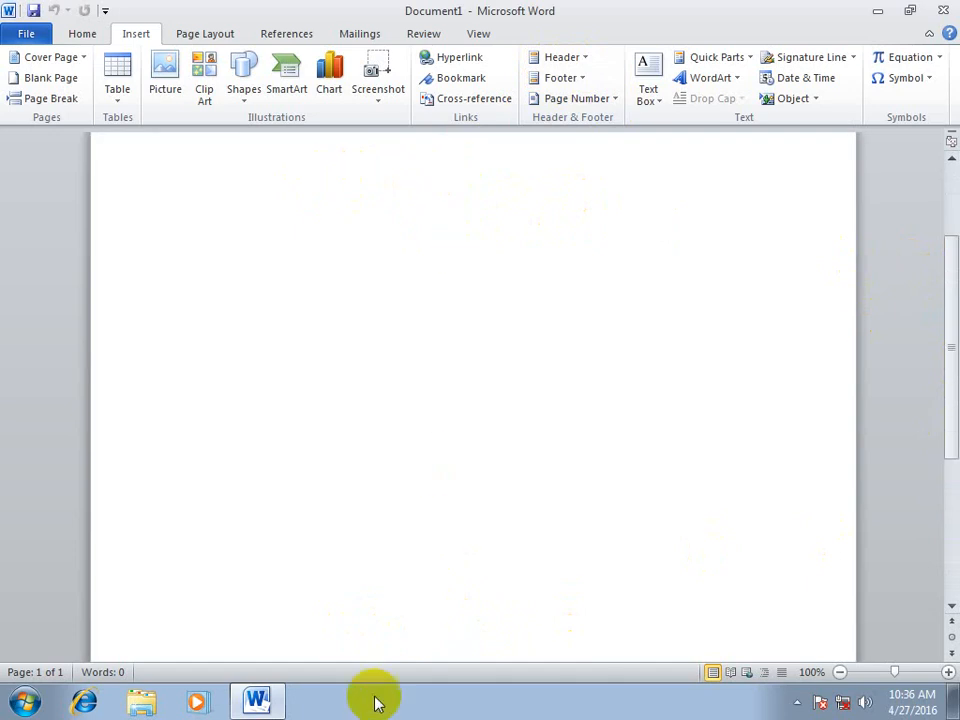
pyautogui.scroll(2, 436, 560)
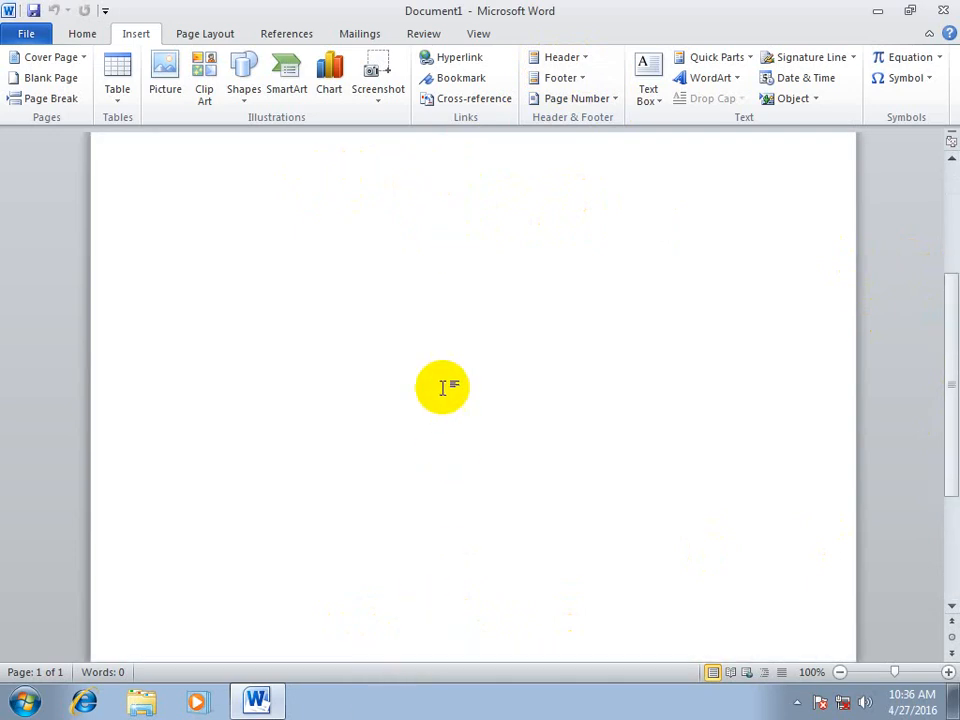
pyautogui.scroll(-2, 497, 342)
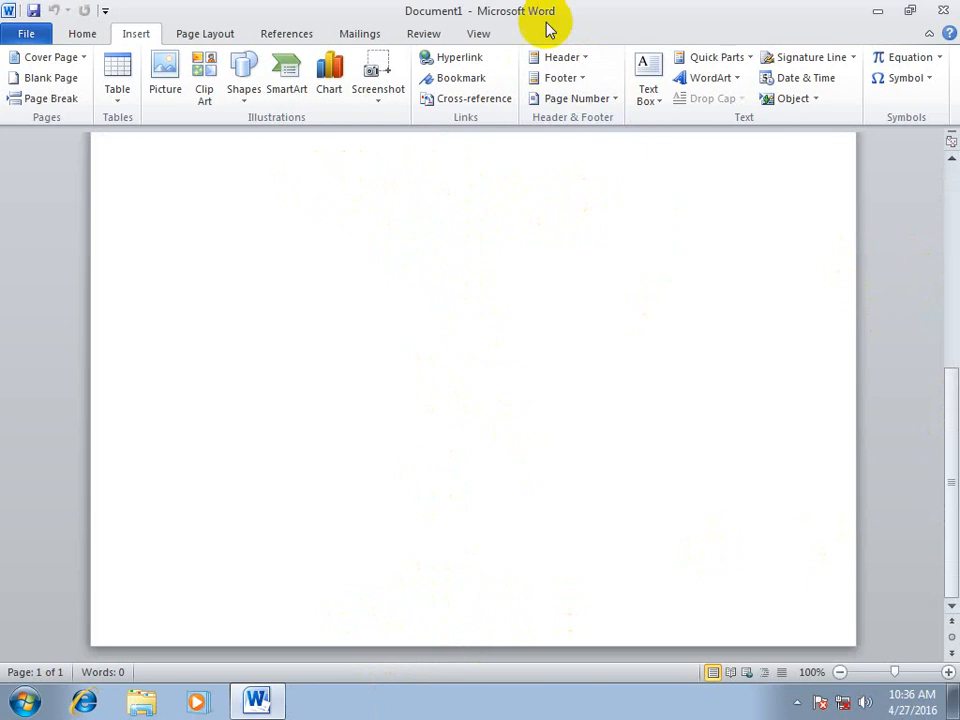
pyautogui.click(582, 58)
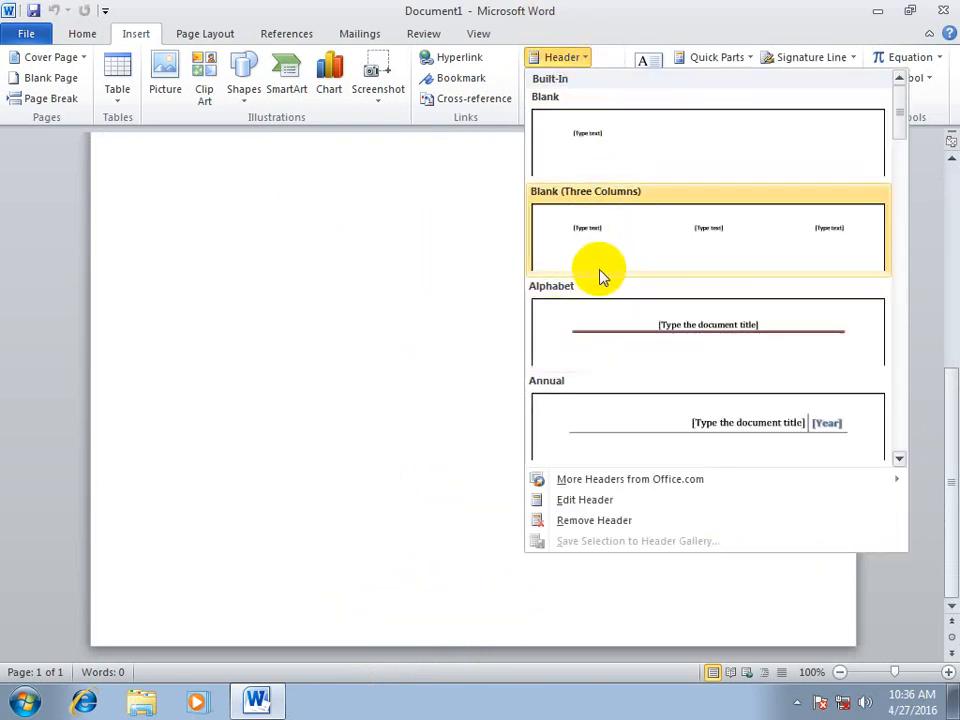
pyautogui.click(418, 261)
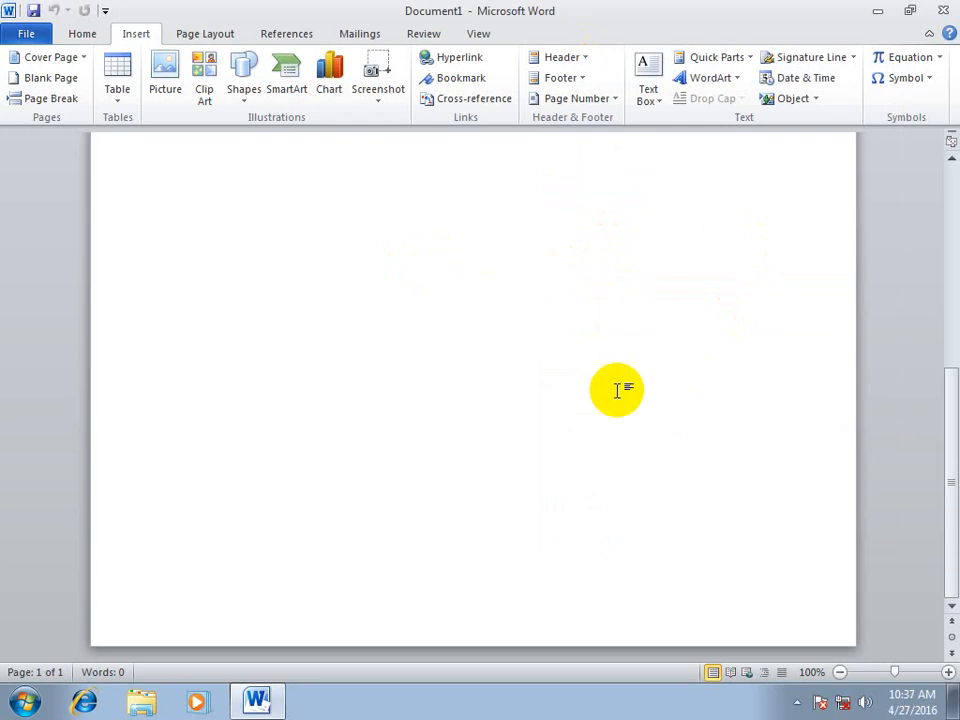
# - Insert the built-in Blank header and fill its placeholder with the text "Windows note"
pyautogui.click(565, 58)
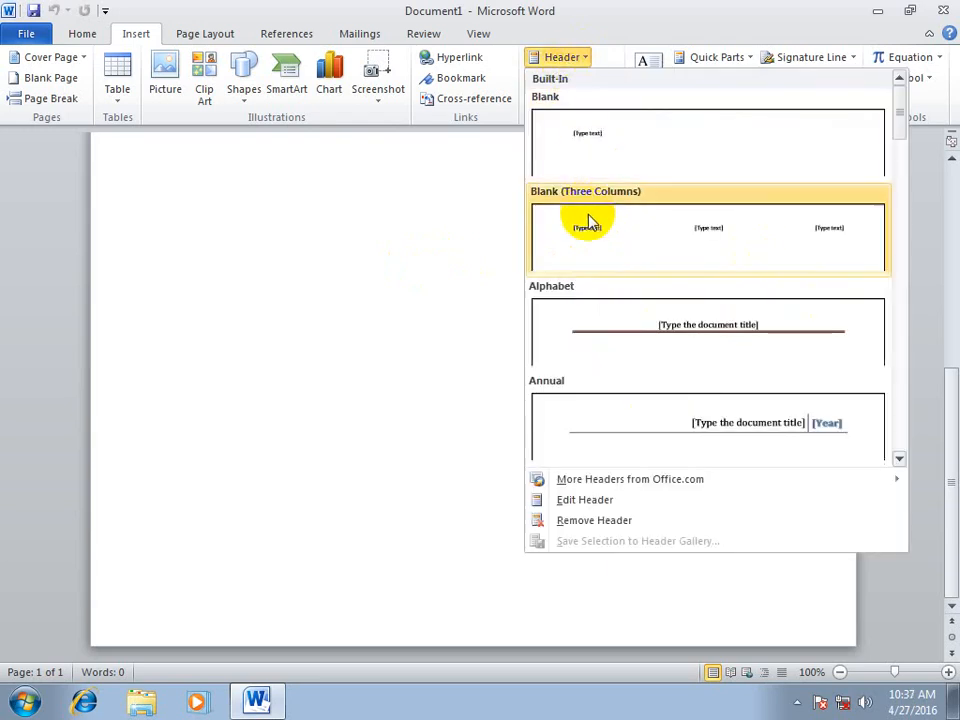
pyautogui.click(574, 156)
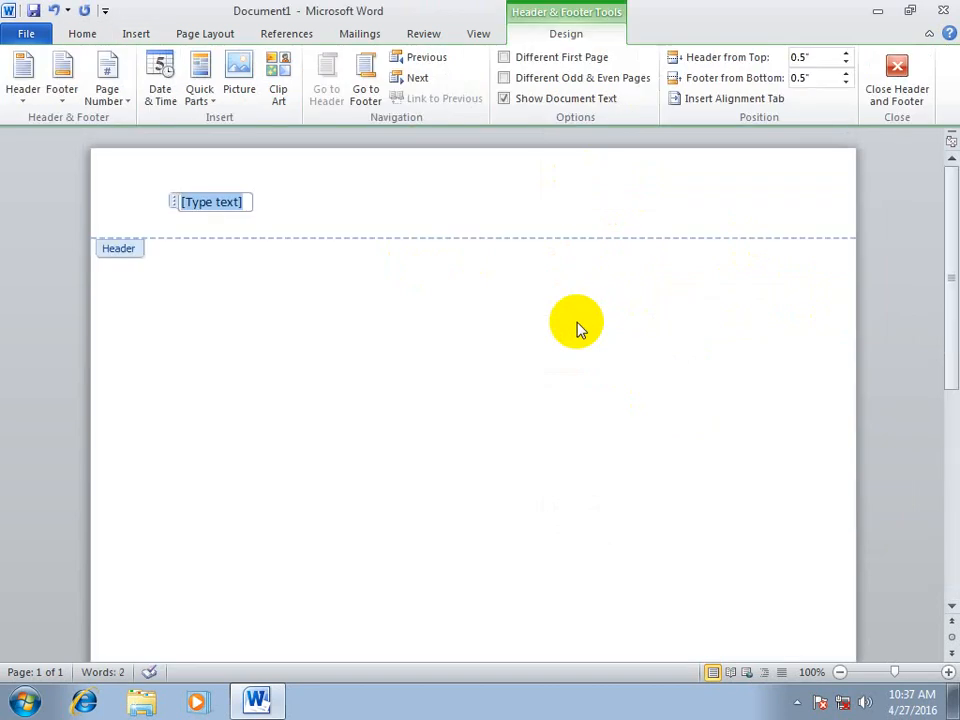
pyautogui.write('wind')
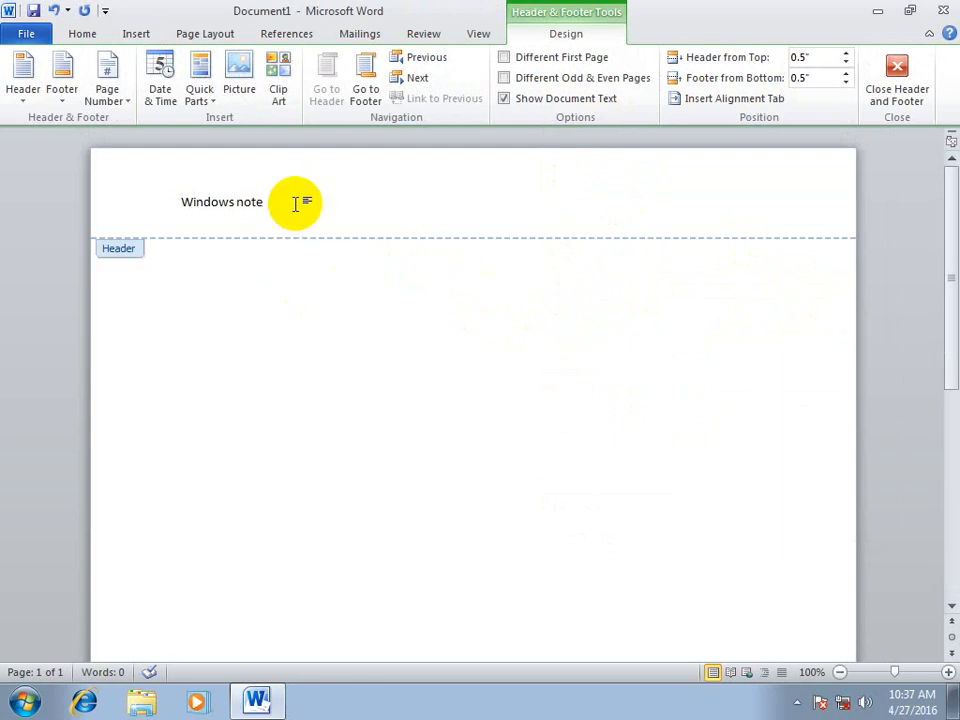
pyautogui.moveTo(289, 207); pyautogui.dragTo(311, 213)
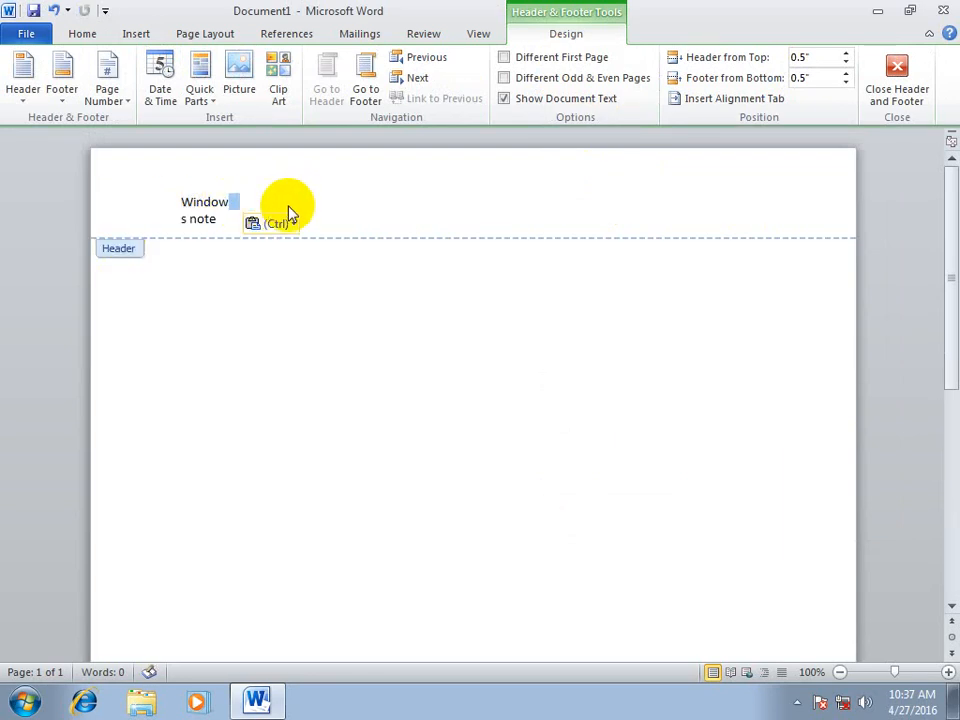
pyautogui.click(207, 205)
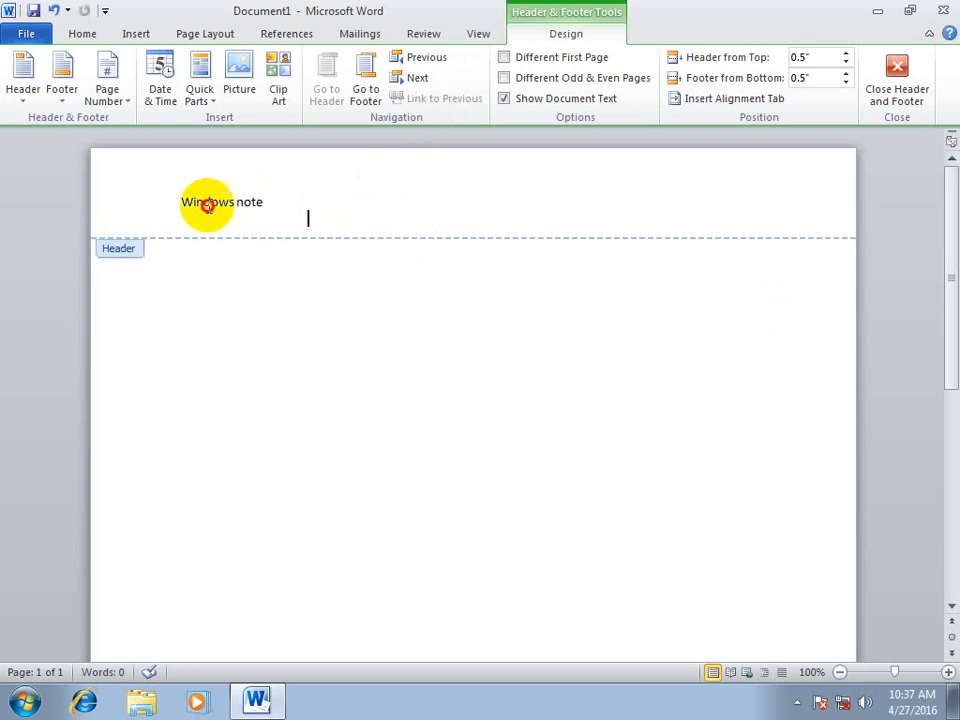
# - Enlarge, bold and centre the "Windows note" header text, and leave header editing
pyautogui.moveTo(272, 204); pyautogui.dragTo(149, 201)
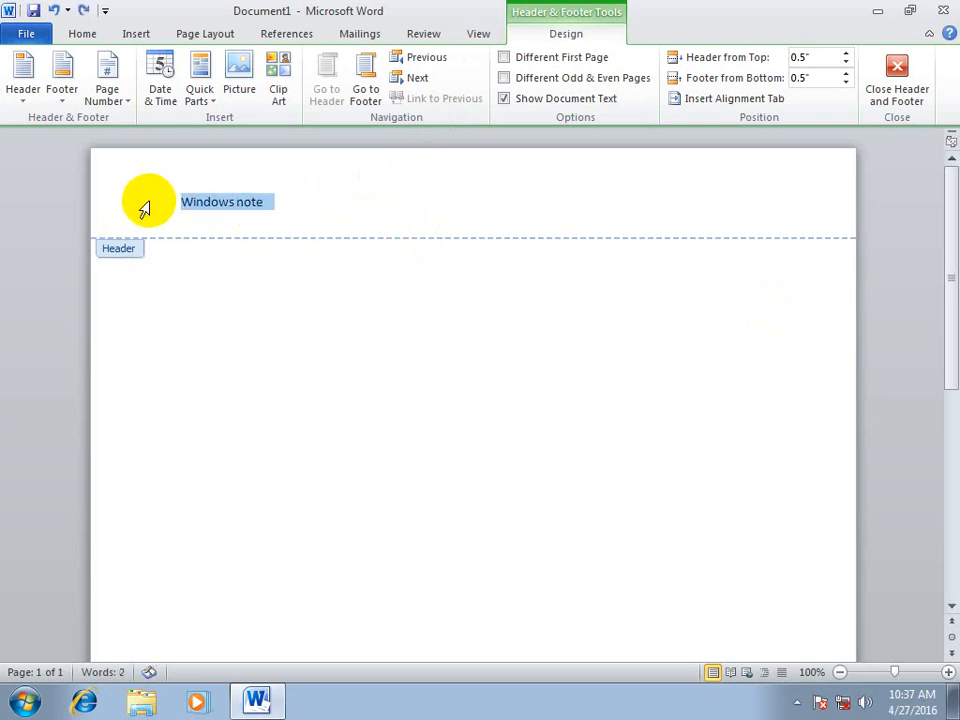
pyautogui.hotkey('ctrl', 'shift', '.')
pyautogui.hotkey('ctrl', 'shift', '.')
pyautogui.hotkey('ctrl', 'shift', '.')
pyautogui.hotkey('ctrl', 'shift', '.')
pyautogui.hotkey('ctrl', 'shift', '.')
pyautogui.hotkey('ctrl', 'shift', '.')
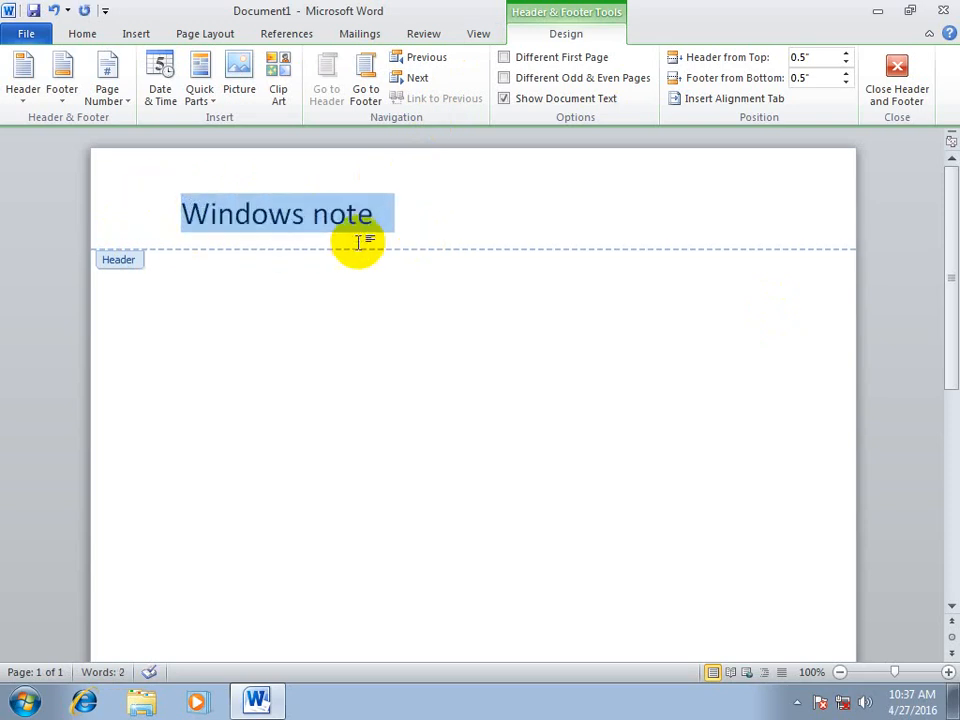
pyautogui.hotkey('ctrl', 'e')
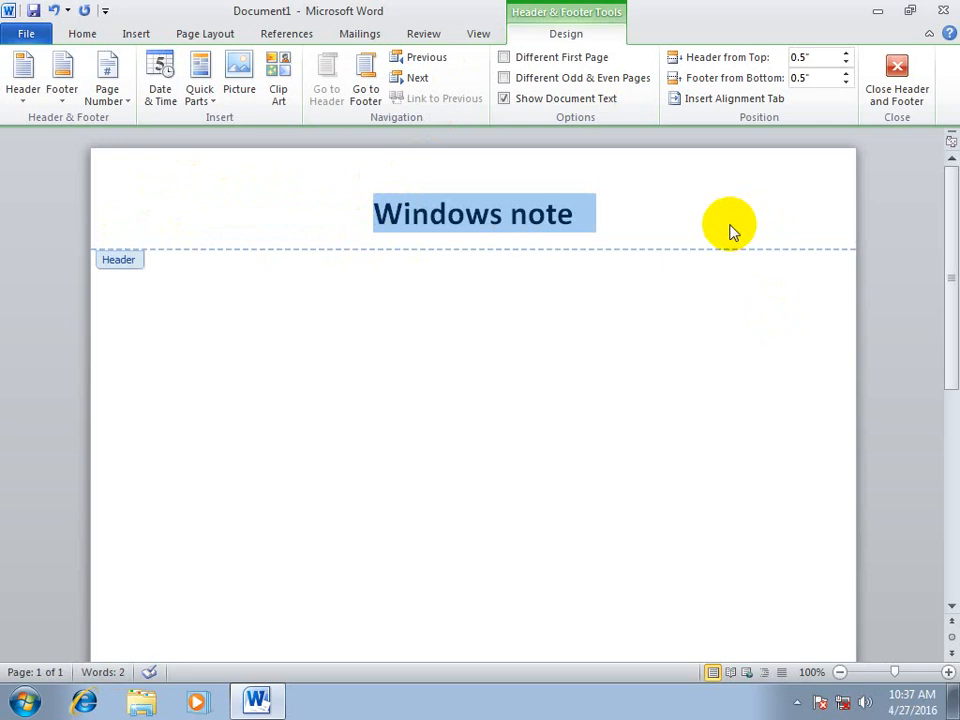
pyautogui.click(903, 88)
# - Insert page breaks in the document body until it has four pages
pyautogui.scroll(-5, 662, 334)
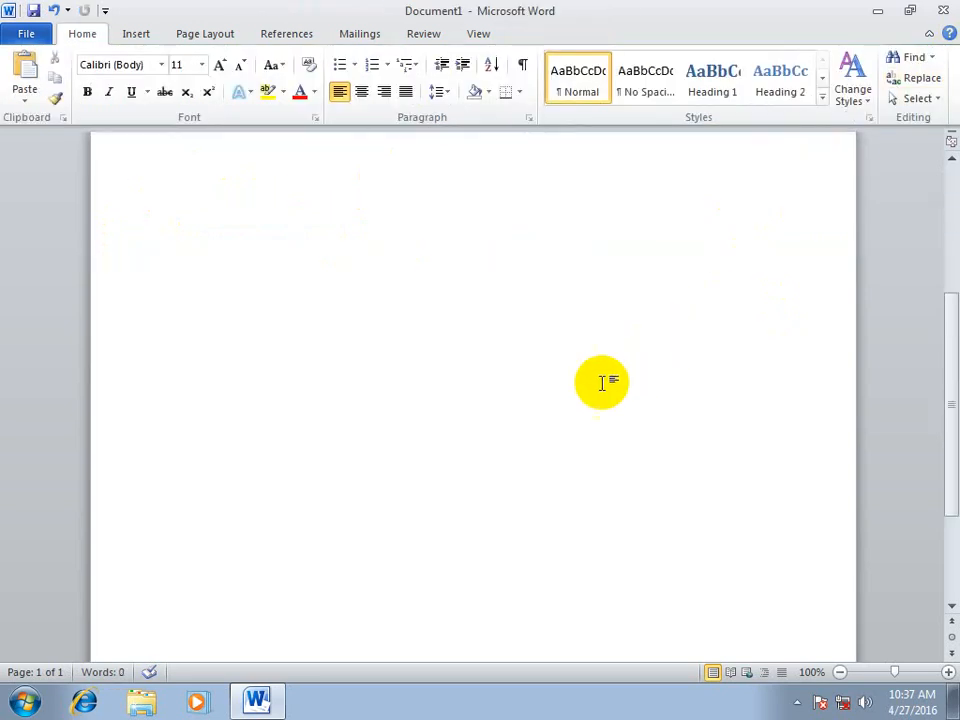
pyautogui.hotkey('ctrl', 'Return')
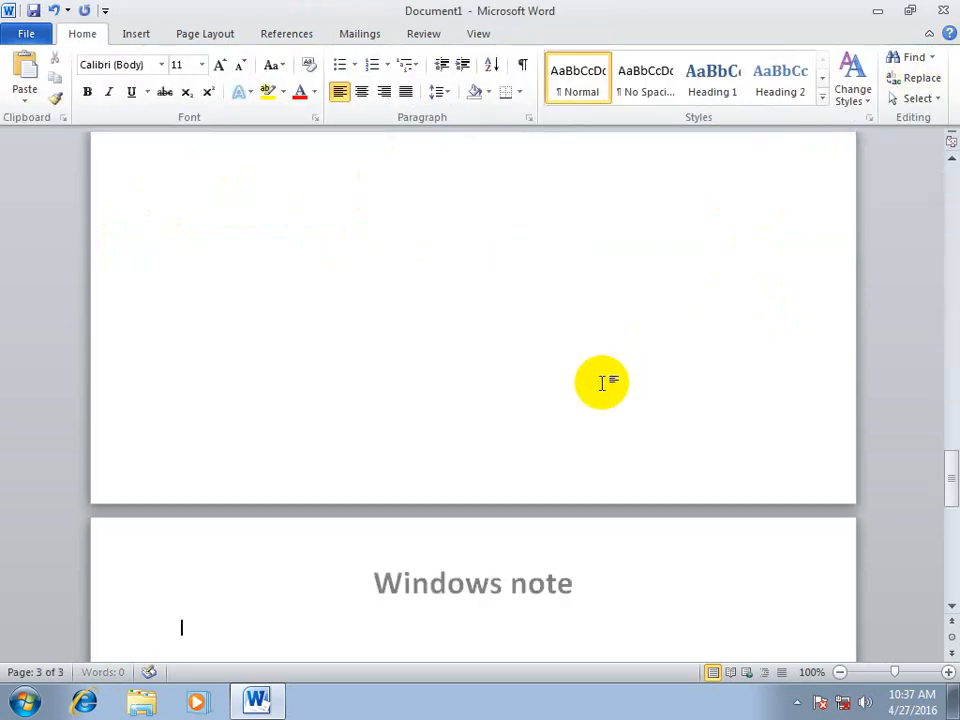
# - Look through the document's pages to check the header at the top of each one
pyautogui.scroll(4, 602, 383)
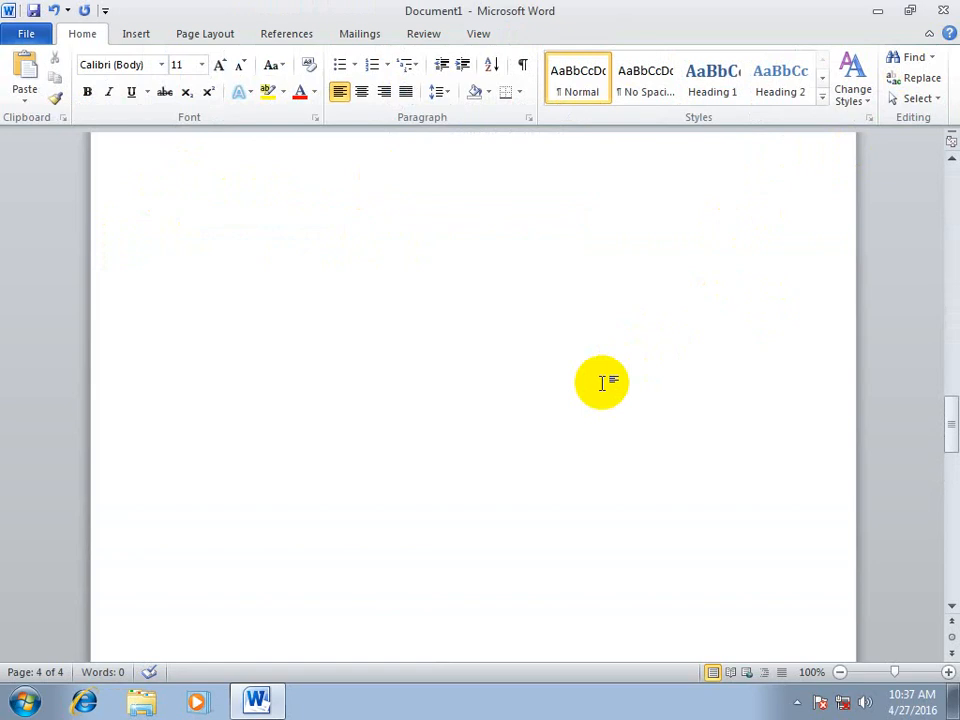
pyautogui.scroll(-4, 602, 383)
pyautogui.scroll(9, 602, 383)
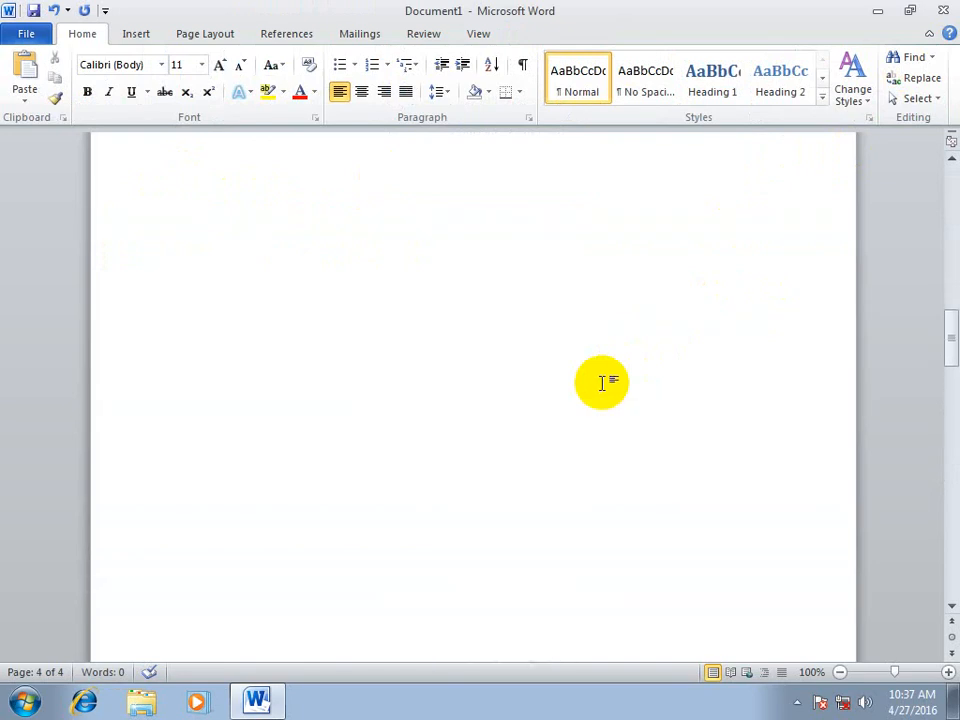
pyautogui.scroll(5, 602, 383)
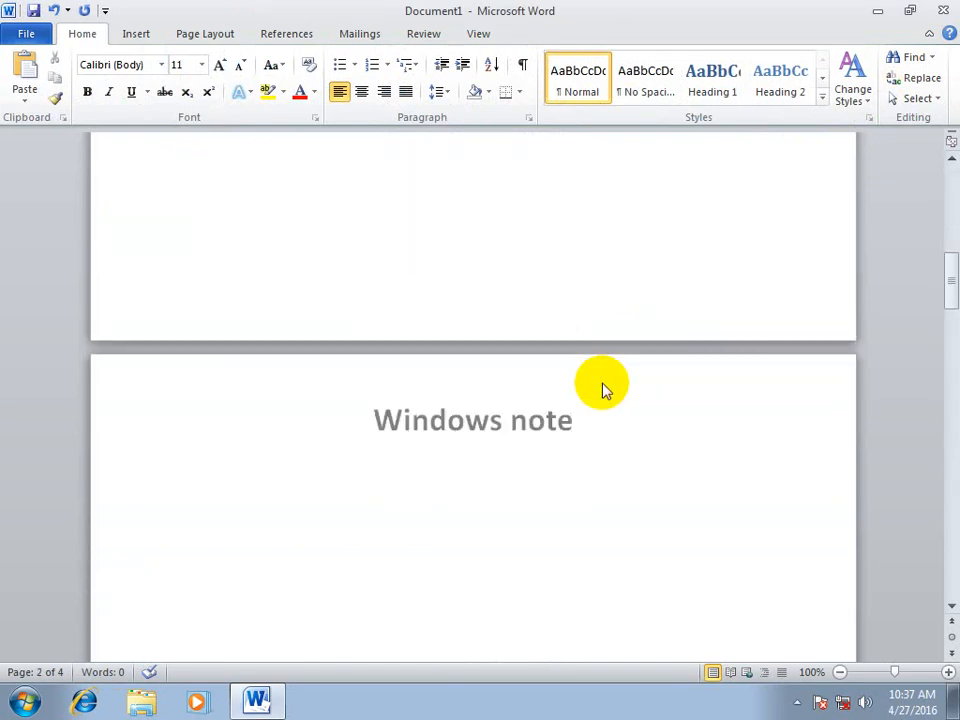
pyautogui.scroll(2, 603, 383)
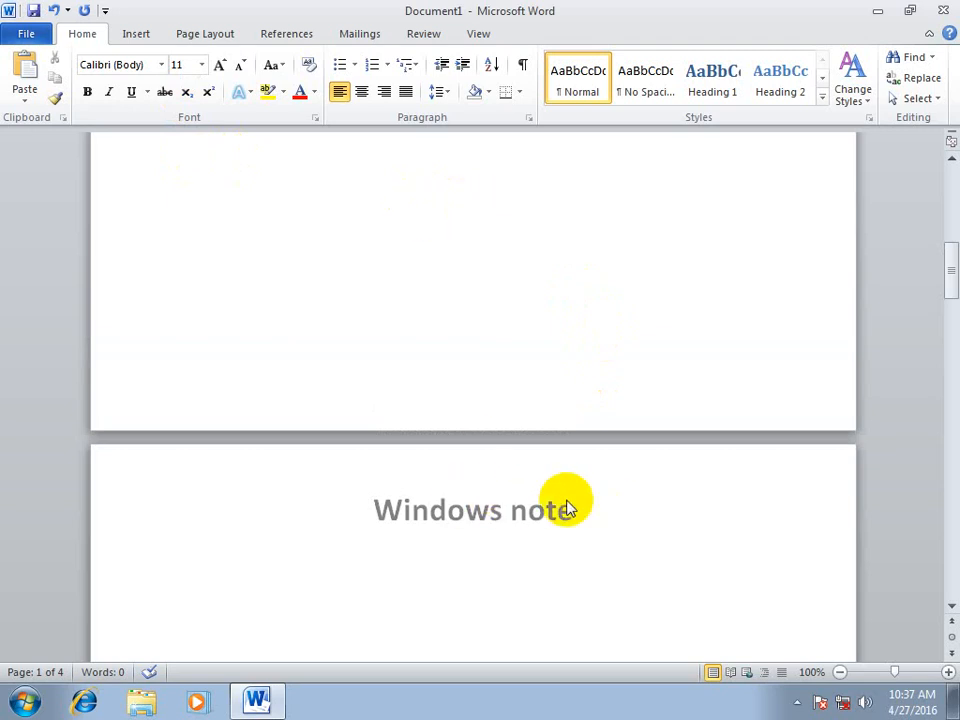
pyautogui.scroll(-7, 564, 458)
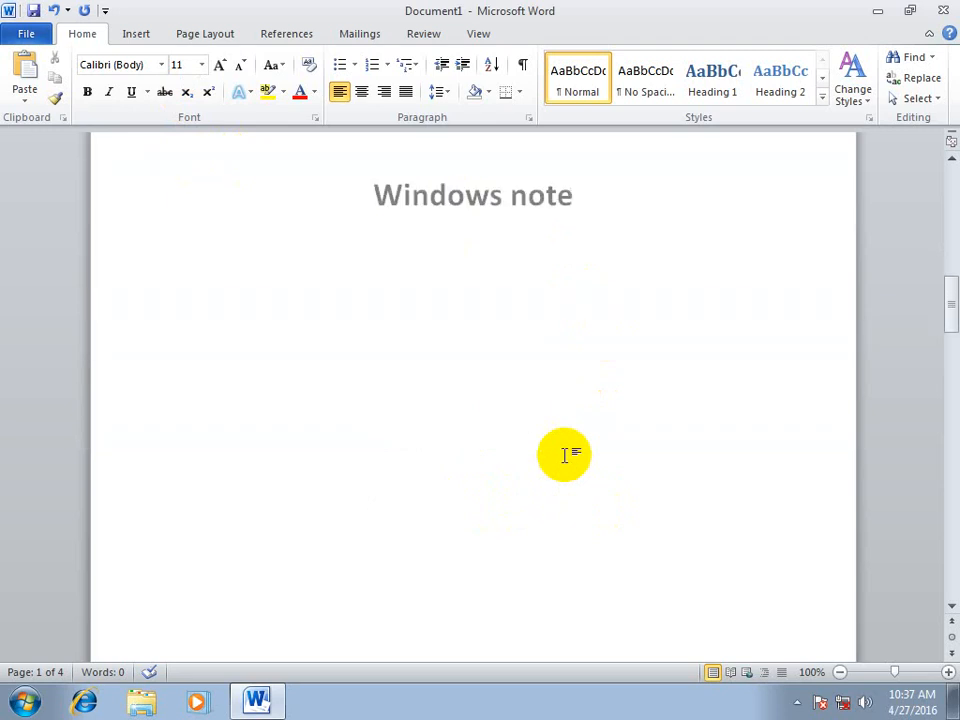
pyautogui.scroll(5, 564, 455)
pyautogui.scroll(-8, 564, 455)
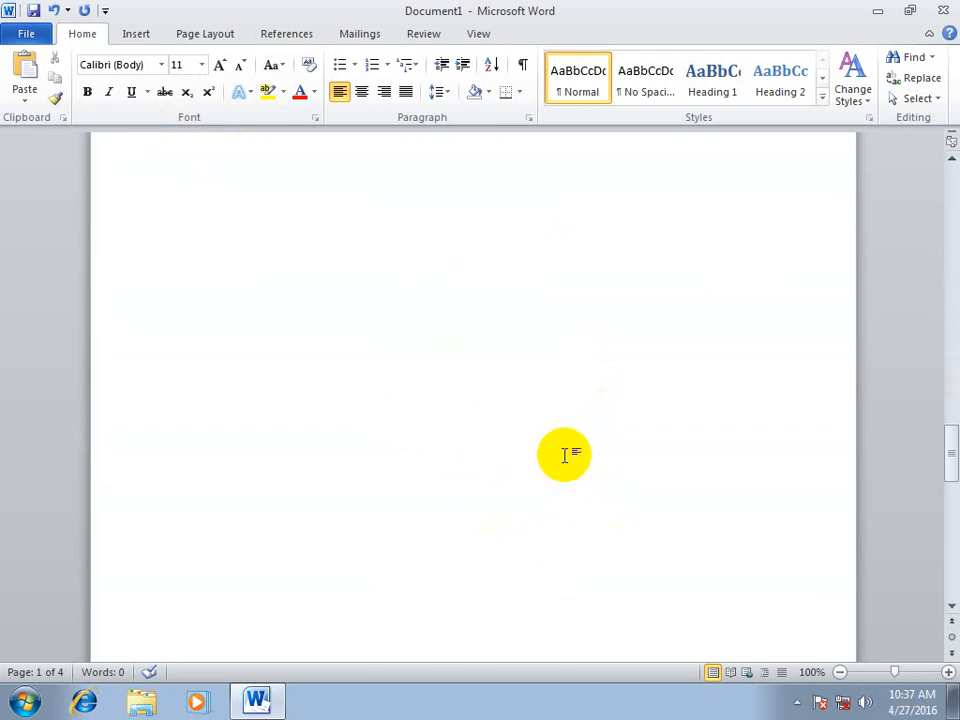
pyautogui.scroll(8, 564, 455)
# - Add a fifth page after the last one with another page break
pyautogui.scroll(-8, 564, 455)
pyautogui.scroll(-1, 564, 455)
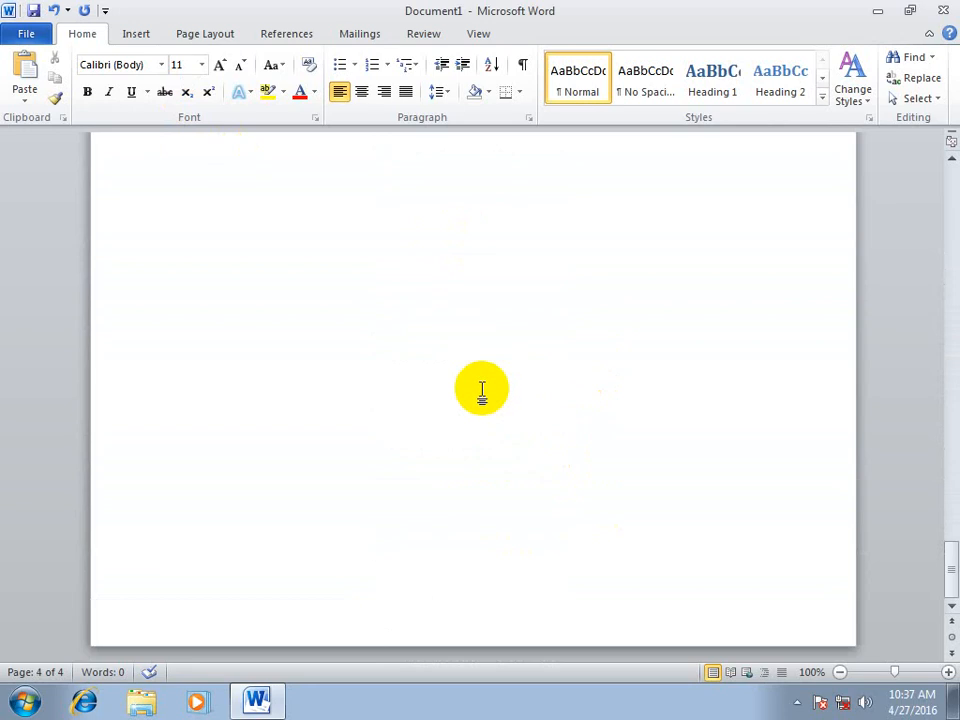
pyautogui.hotkey('ctrl', 'Return')
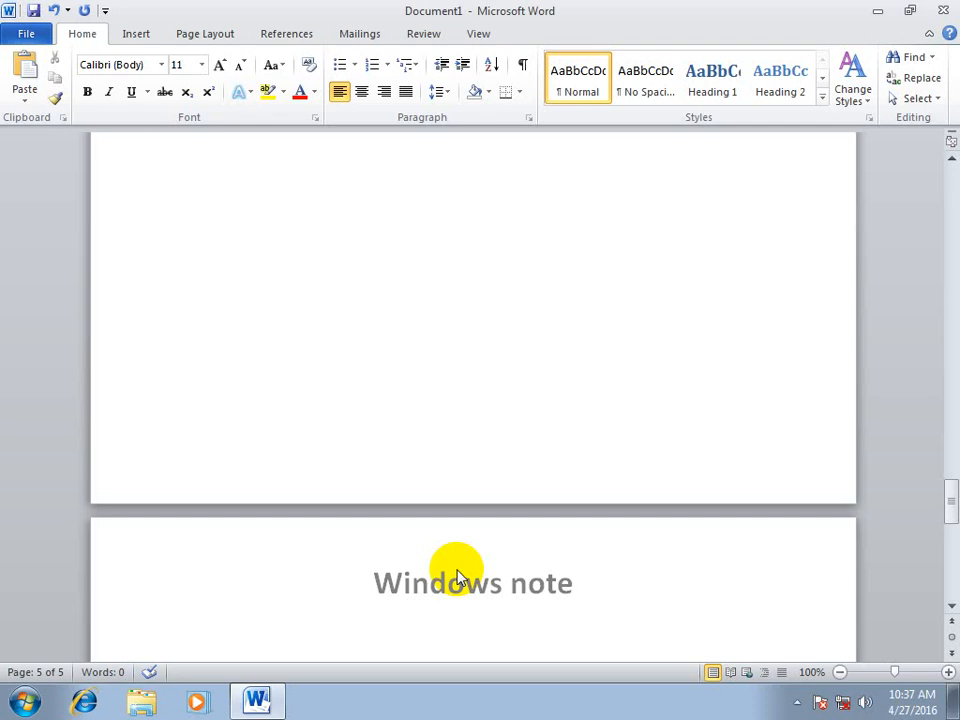
# - Create a new blank document, insert the built-in Blank (Three Columns) header, and leave header editing
pyautogui.hotkey('ctrl', 'n')
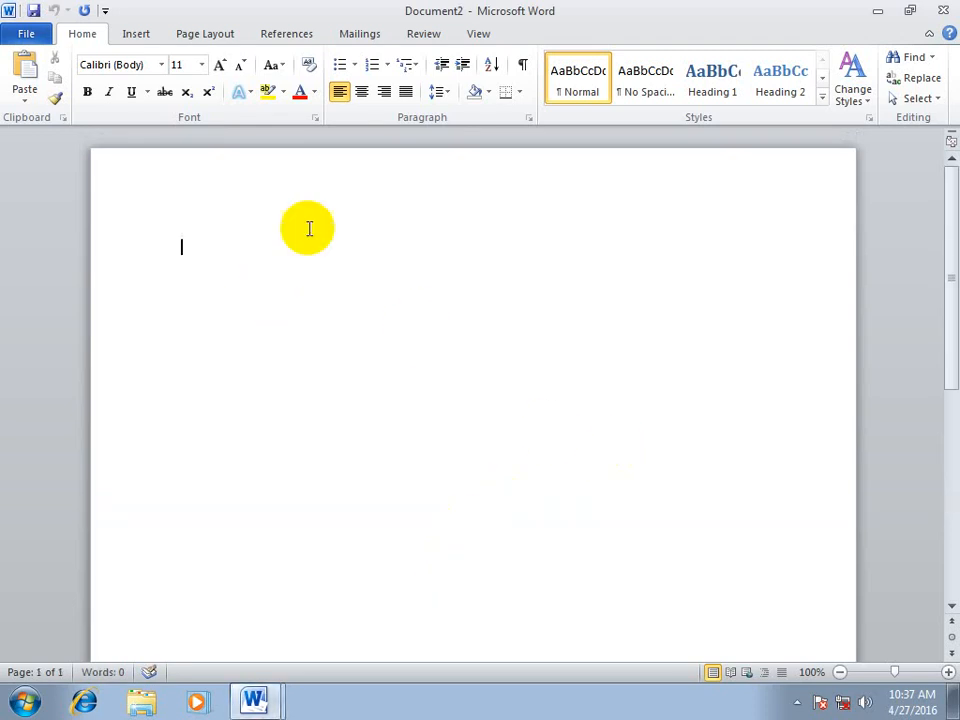
pyautogui.click(136, 33)
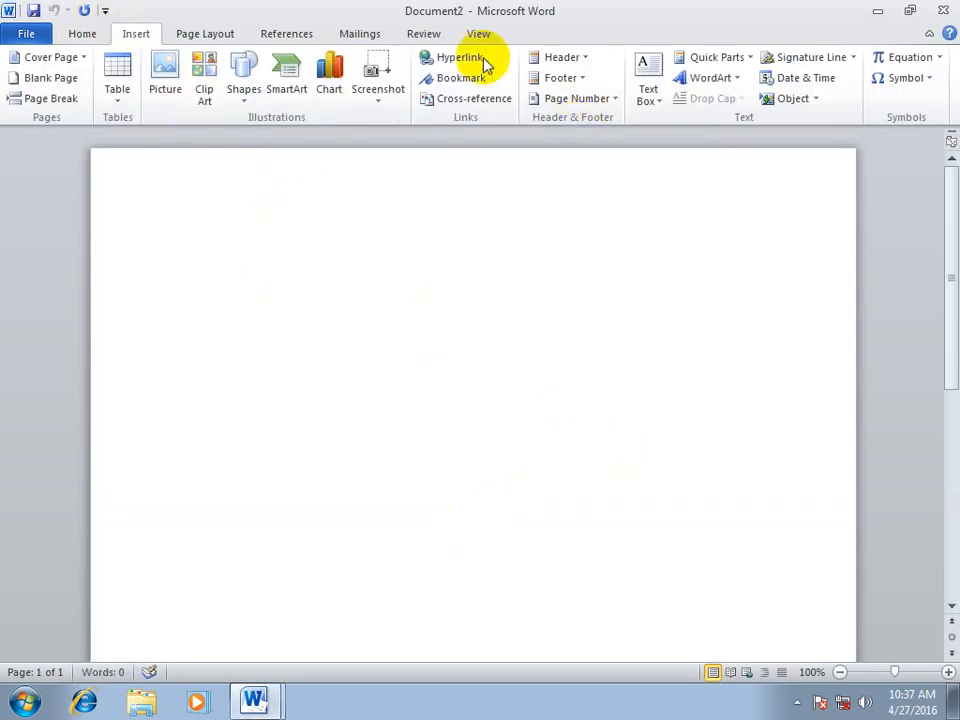
pyautogui.click(576, 59)
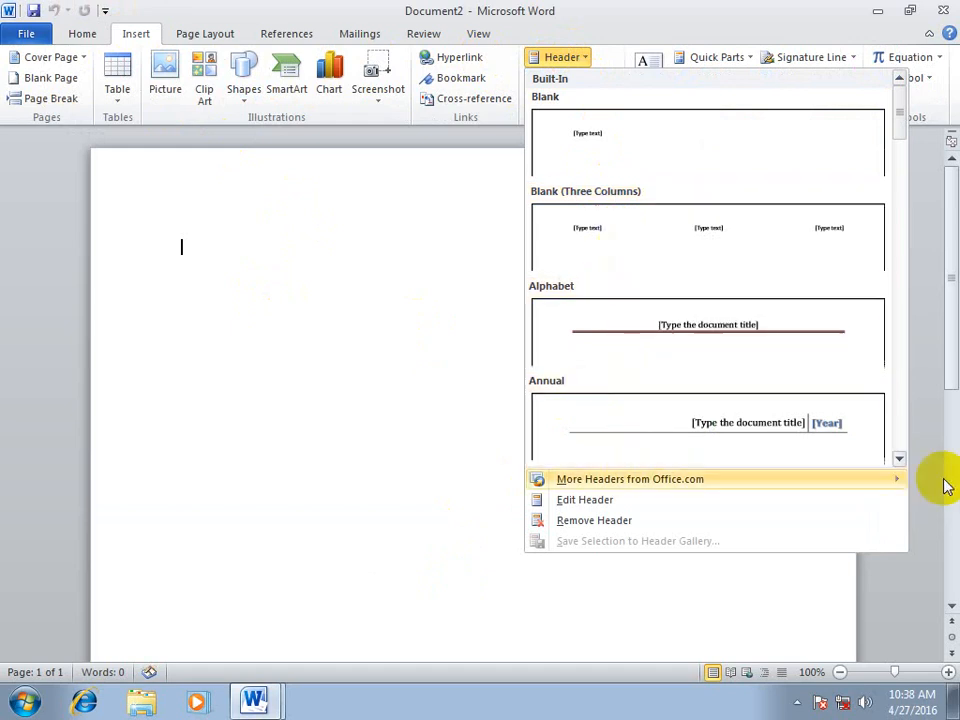
pyautogui.click(899, 461)
pyautogui.click(899, 461)
pyautogui.click(899, 461)
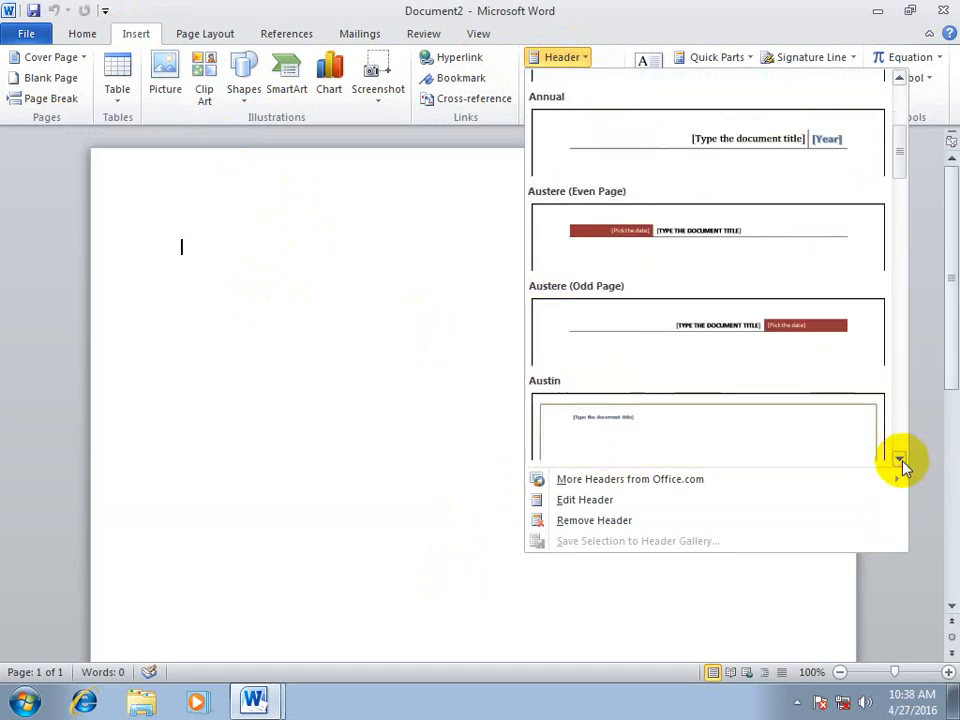
pyautogui.click(899, 461)
pyautogui.click(899, 461)
pyautogui.click(899, 461)
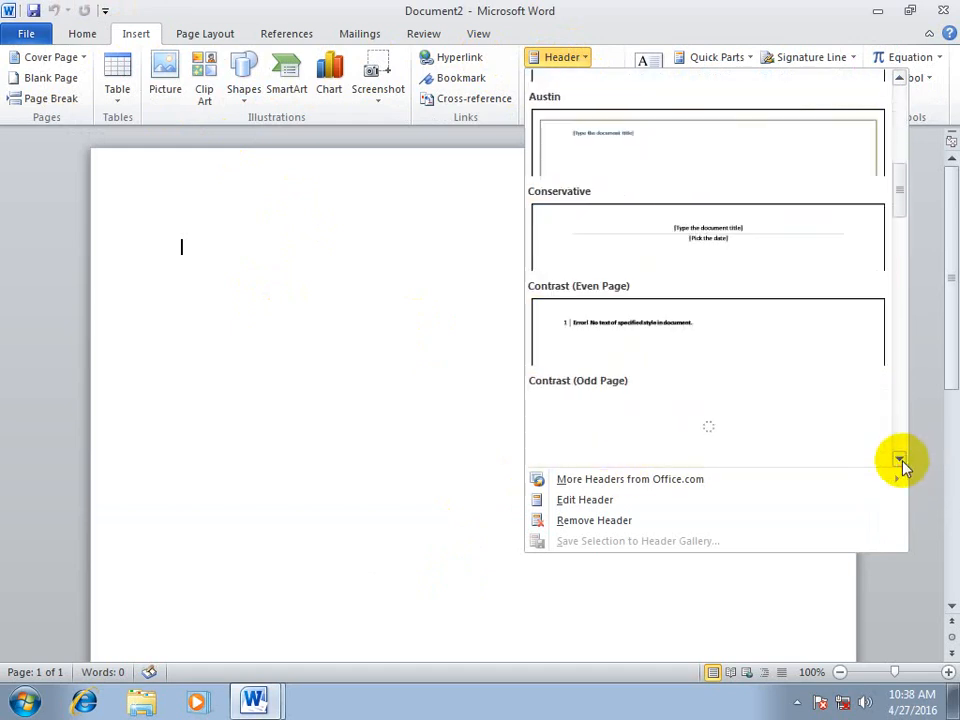
pyautogui.click(899, 461)
pyautogui.click(899, 461)
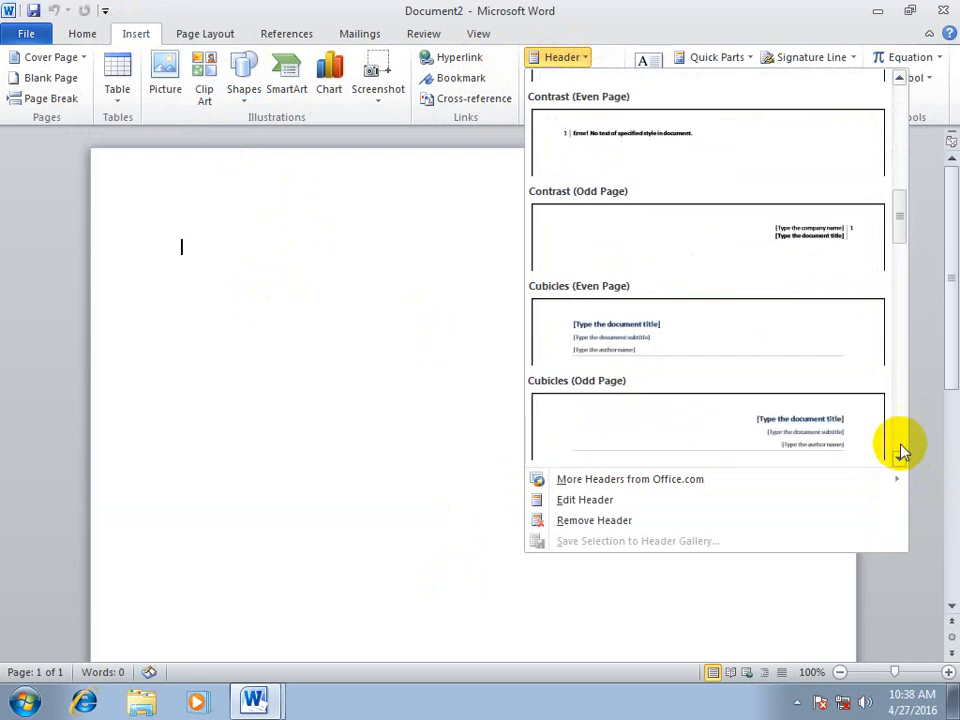
pyautogui.moveTo(898, 218); pyautogui.dragTo(821, 144)
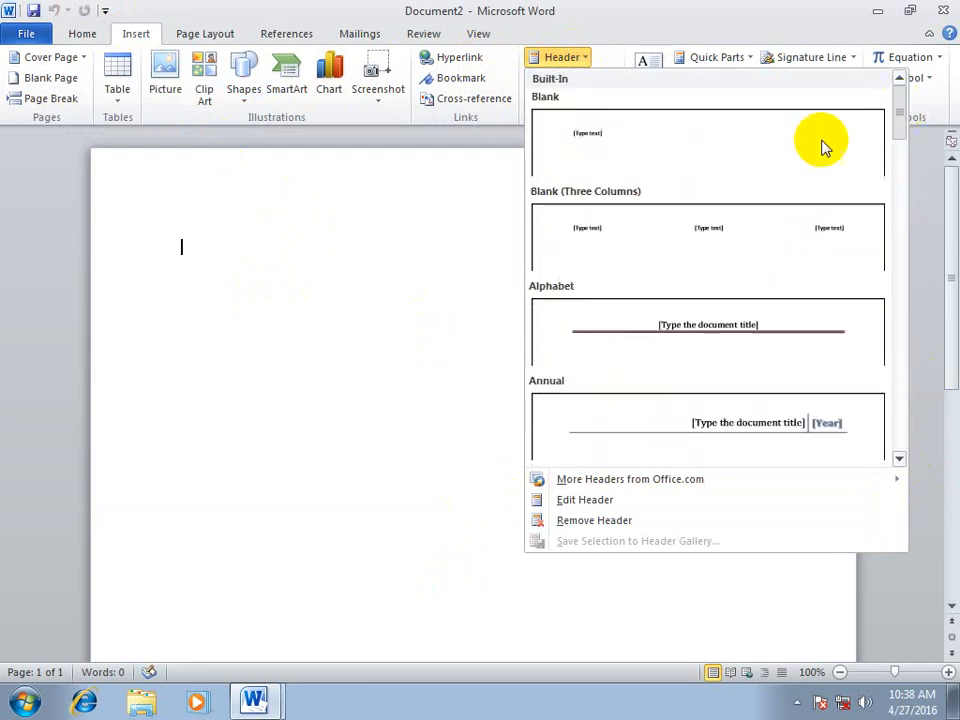
pyautogui.click(643, 246)
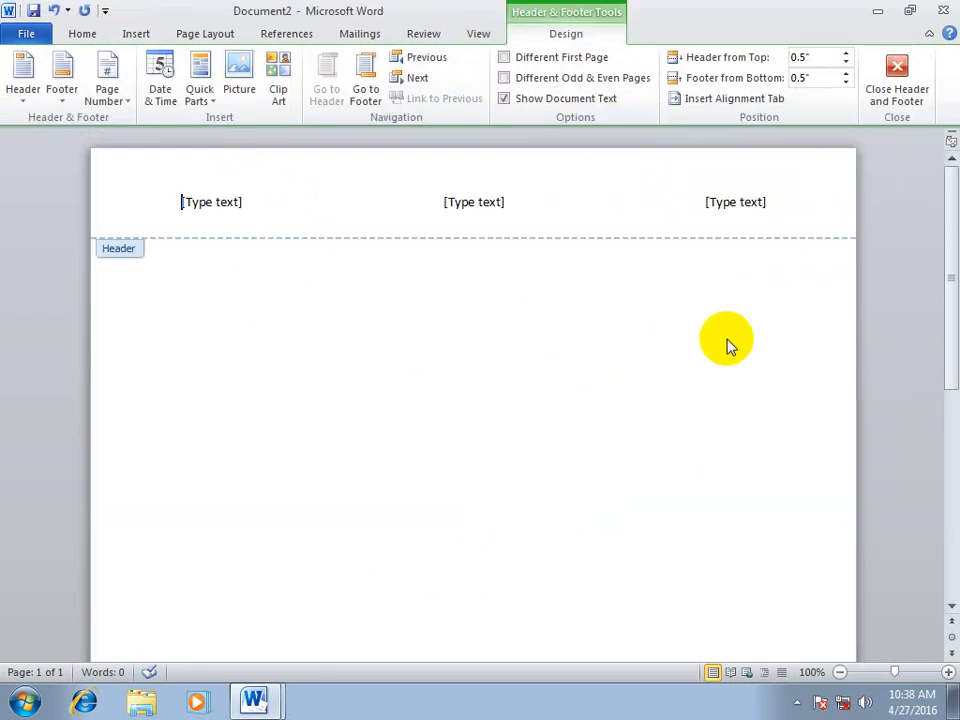
pyautogui.click(891, 105)
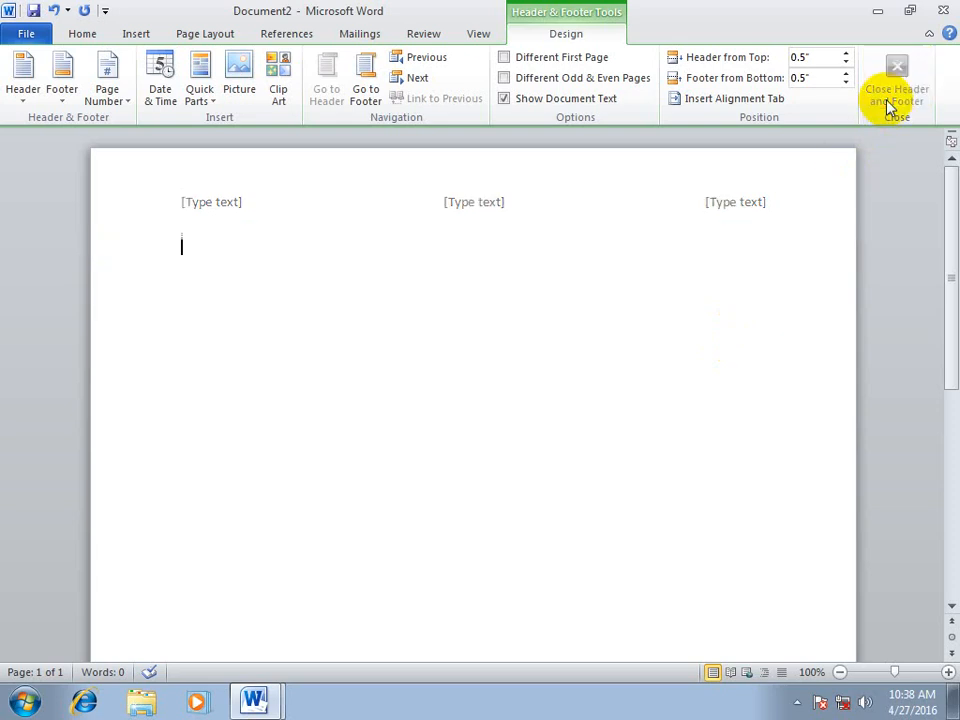
# - Create another new blank document
pyautogui.hotkey('ctrl', 'n')
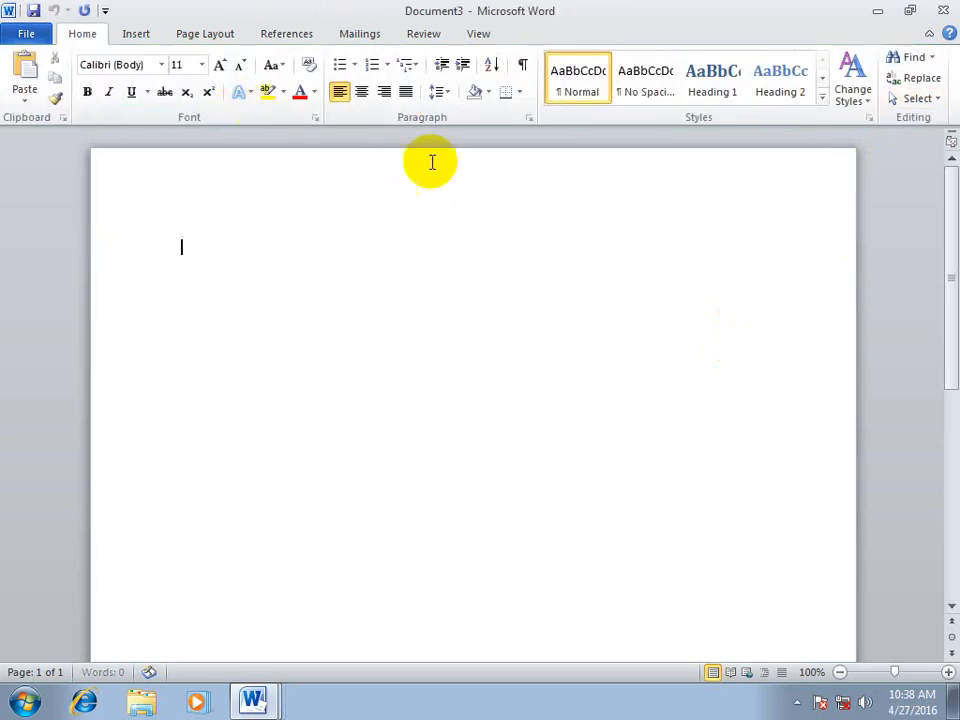
# - Insert the built-in Blank header and enter "Hardware note" as its text
pyautogui.click(136, 33)
pyautogui.click(558, 57)
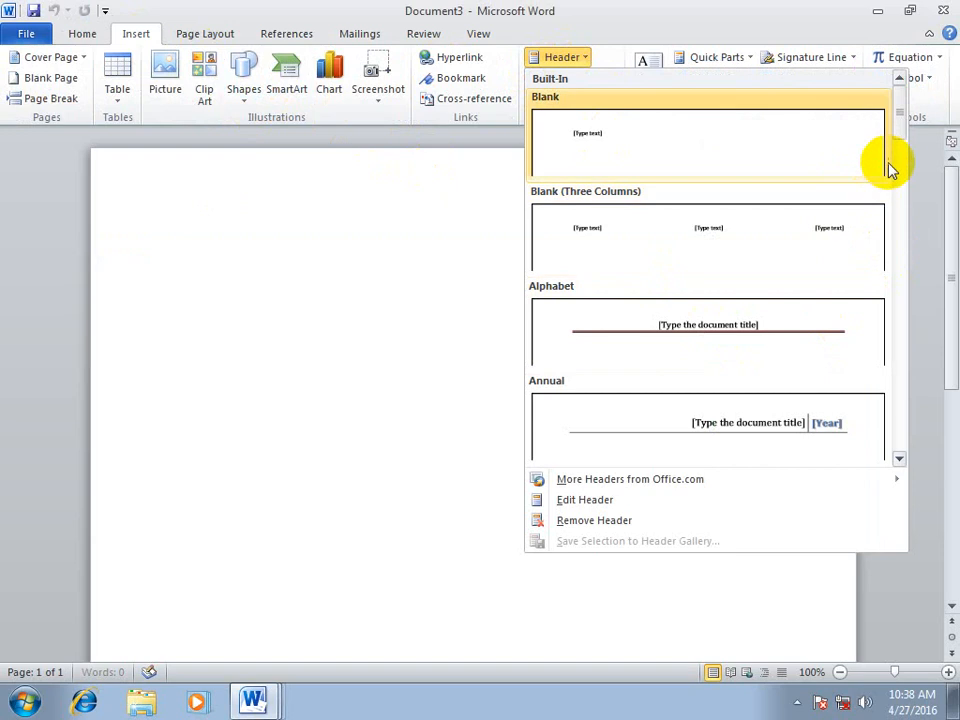
pyautogui.click(591, 167)
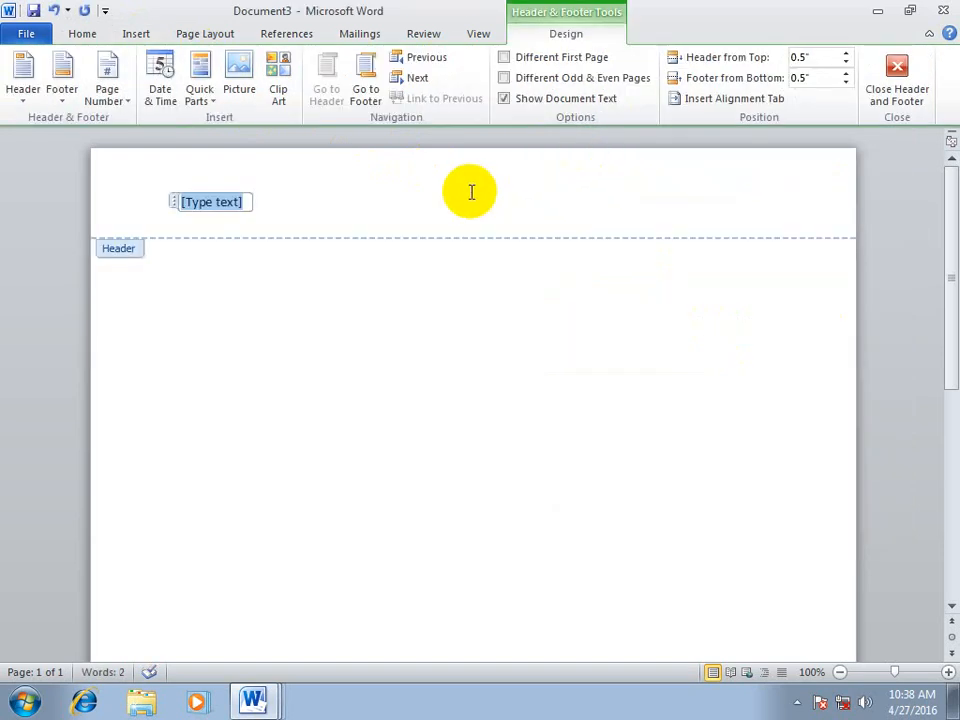
pyautogui.write('hard')
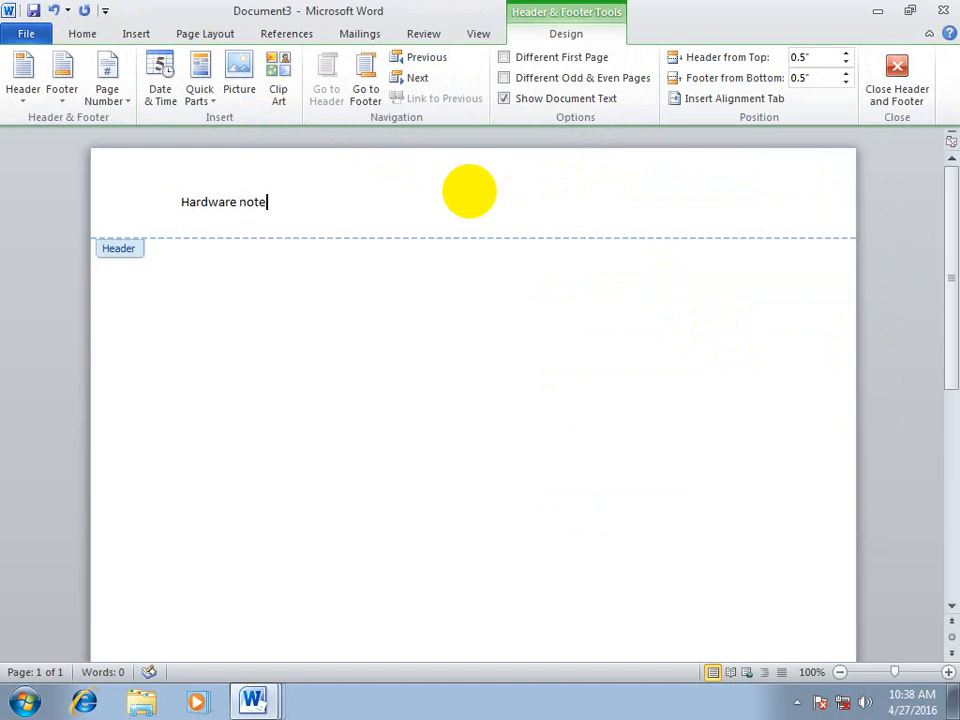
# - Enlarge the "Hardware note" header text to a large title size, centre it, and make it bold
pyautogui.click(100, 194)
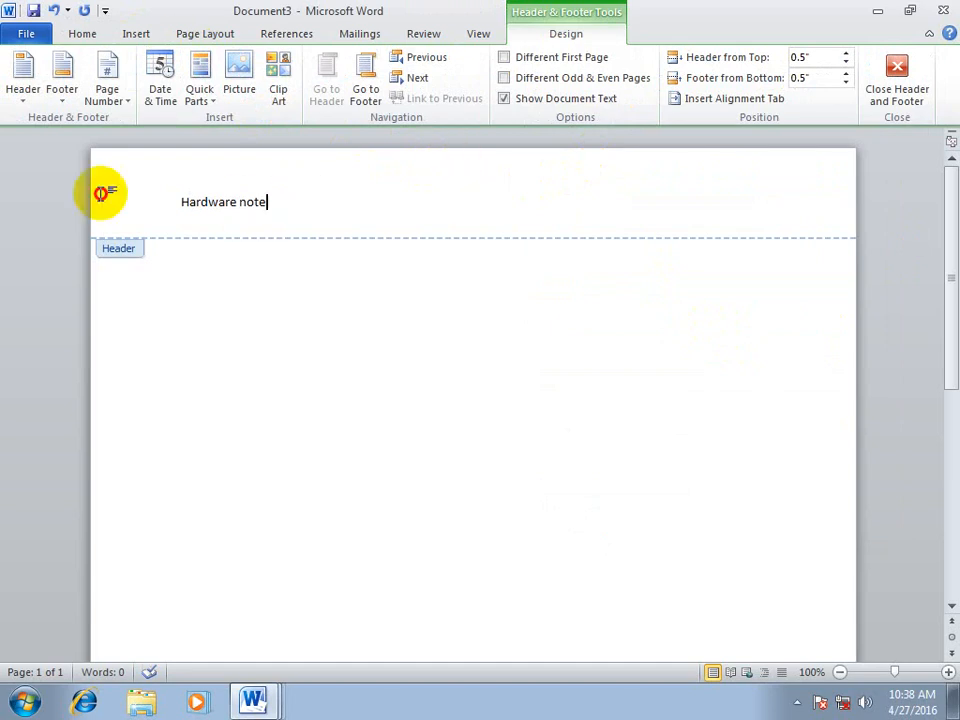
pyautogui.hotkey('ctrl', ']')
pyautogui.hotkey('ctrl', ']')
pyautogui.hotkey('ctrl', ']')
pyautogui.hotkey('ctrl', ']')
pyautogui.hotkey('ctrl', ']')
pyautogui.hotkey('ctrl', ']')
pyautogui.hotkey('ctrl', ']')
pyautogui.hotkey('ctrl', ']')
pyautogui.hotkey('ctrl', ']')
pyautogui.hotkey('ctrl', ']')
pyautogui.hotkey('ctrl', ']')
pyautogui.hotkey('ctrl', ']')
pyautogui.hotkey('ctrl', ']')
pyautogui.hotkey('ctrl', ']')
pyautogui.hotkey('ctrl', ']')
pyautogui.hotkey('ctrl', ']')
pyautogui.hotkey('ctrl', ']')
pyautogui.hotkey('ctrl', ']')
pyautogui.hotkey('ctrl', ']')
pyautogui.hotkey('ctrl', ']')
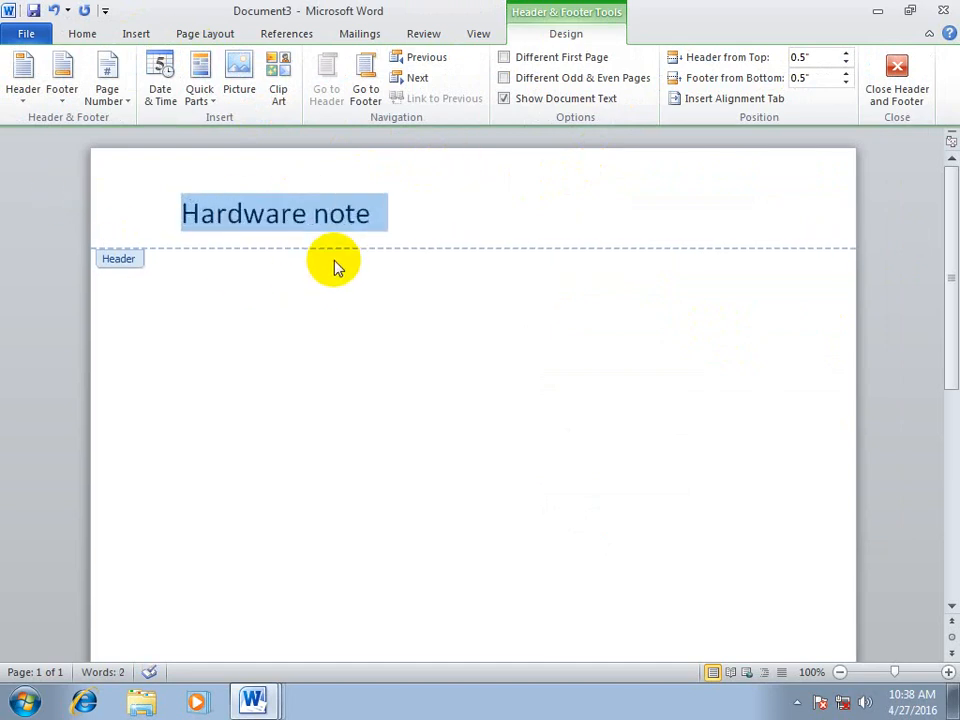
pyautogui.hotkey('ctrl', ']')
pyautogui.hotkey('ctrl', ']')
pyautogui.hotkey('ctrl', ']')
pyautogui.hotkey('ctrl', 'e')
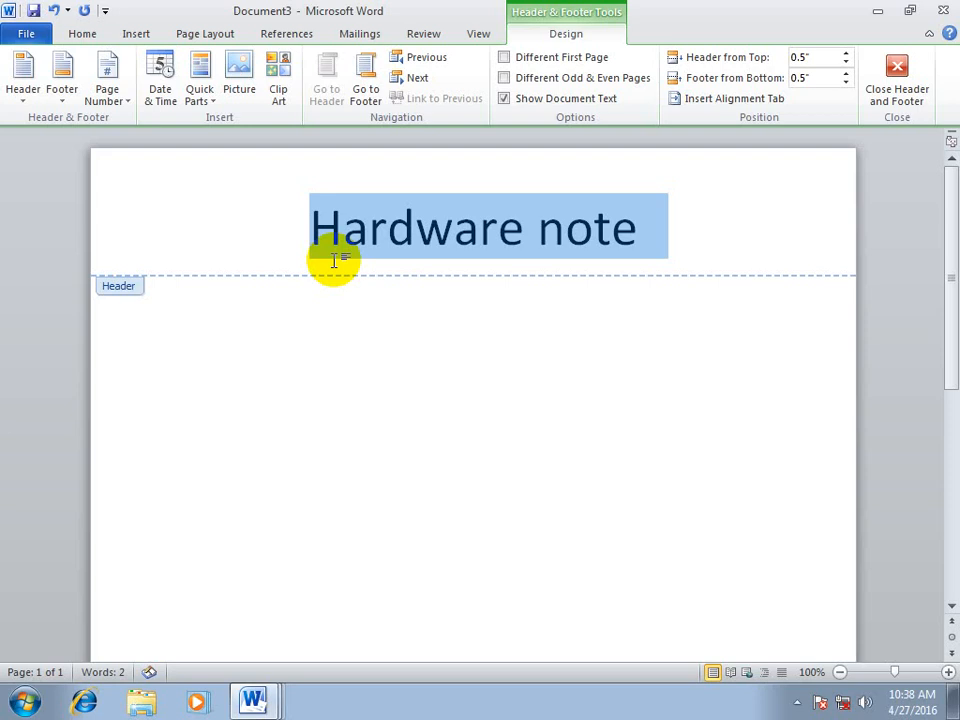
pyautogui.hotkey('ctrl', 'b')
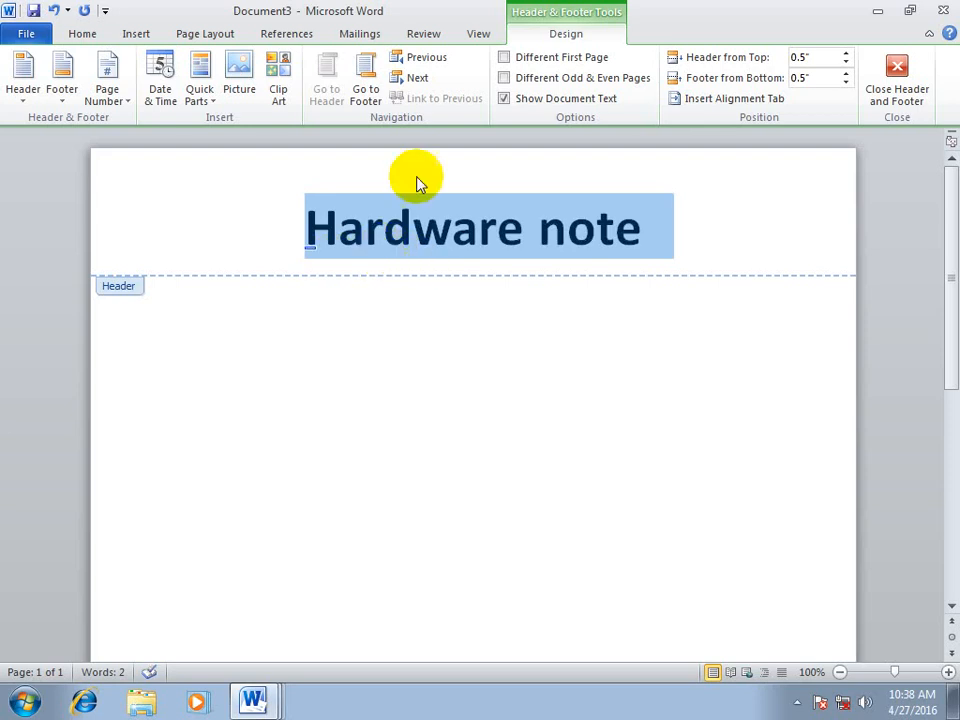
# - Leave header editing and add two more pages with page breaks
pyautogui.click(884, 88)
pyautogui.hotkey('ctrl', 'Return')
pyautogui.hotkey('ctrl', 'Return')
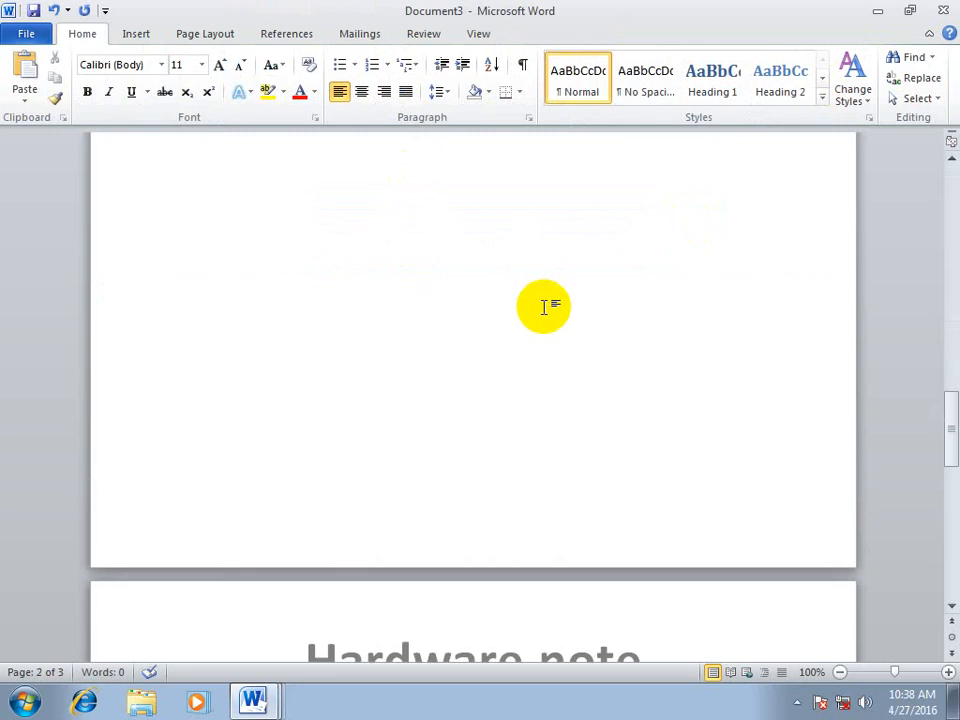
# - Look through the three pages to check the header at the top of each one
pyautogui.scroll(6, 543, 306)
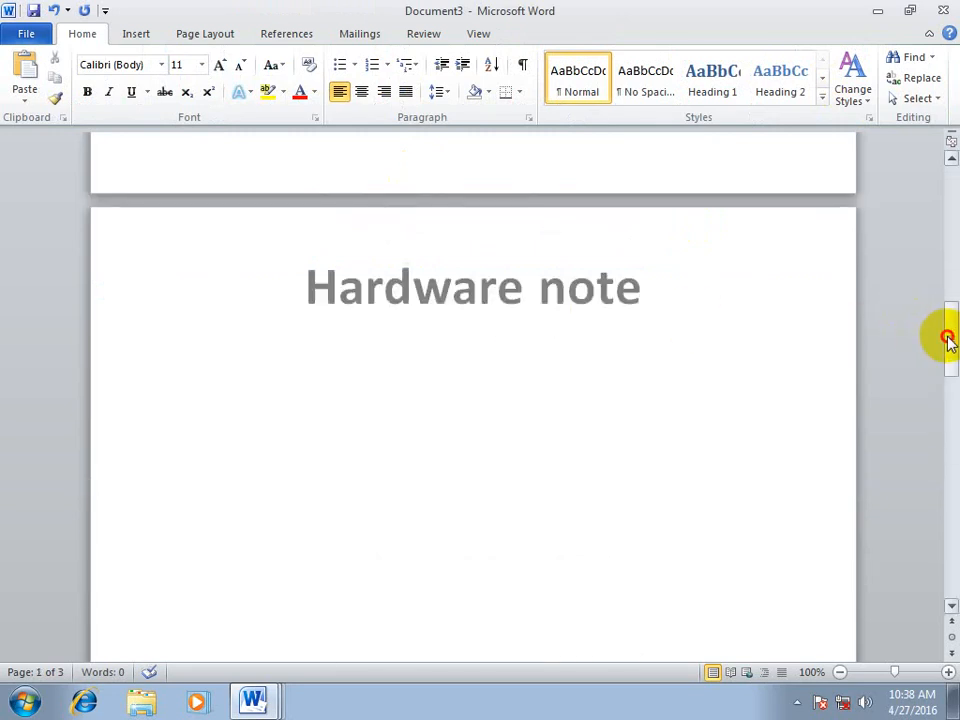
pyautogui.moveTo(948, 340); pyautogui.dragTo(949, 253)
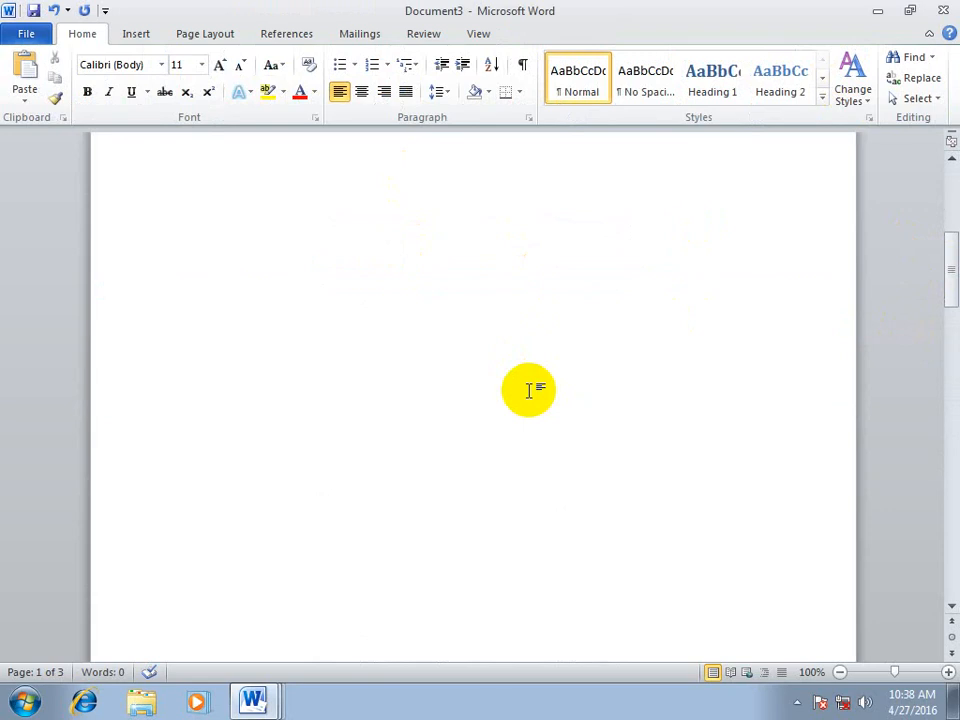
pyautogui.scroll(-3, 529, 390)
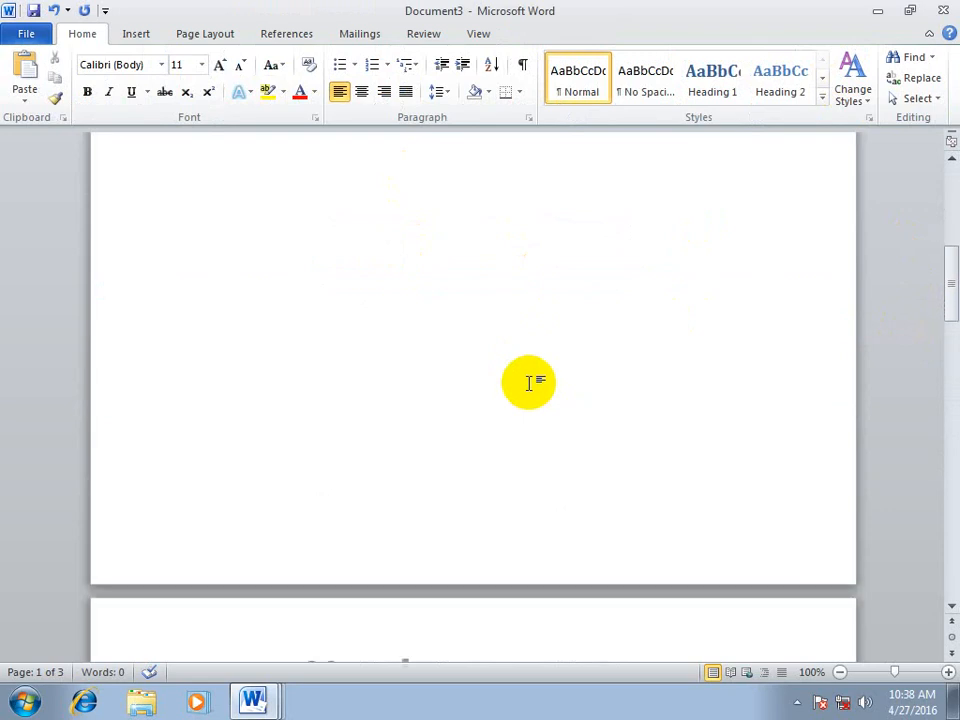
pyautogui.moveTo(952, 296)
pyautogui.mouseDown()
pyautogui.moveTo(953, 372)
pyautogui.moveTo(943, 296)
pyautogui.mouseUp()
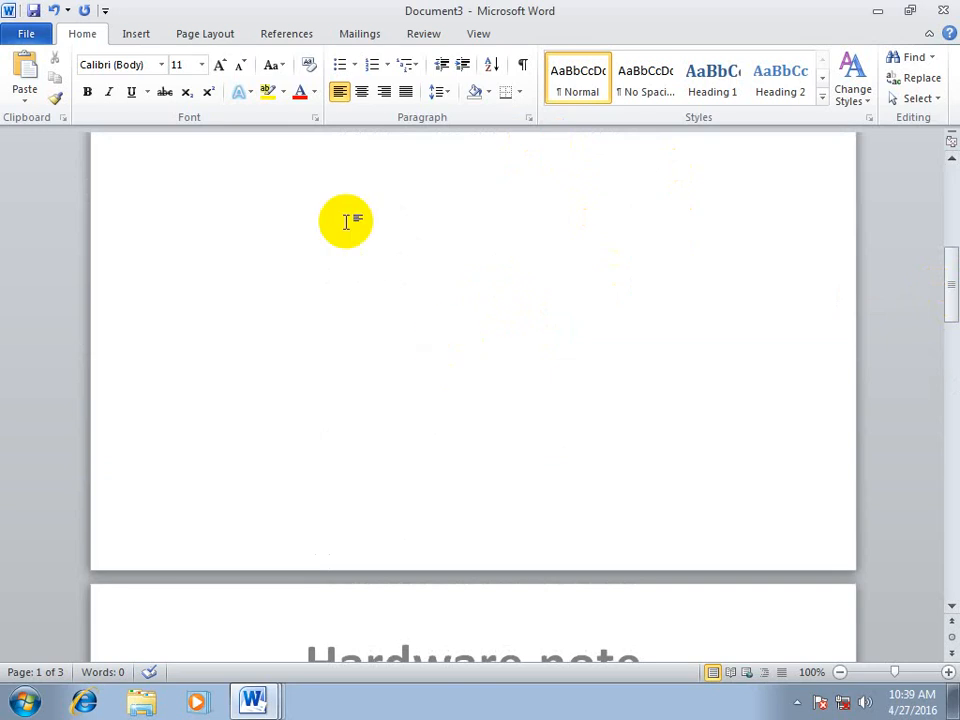
pyautogui.scroll(2, 600, 220)
pyautogui.scroll(2, 478, 197)
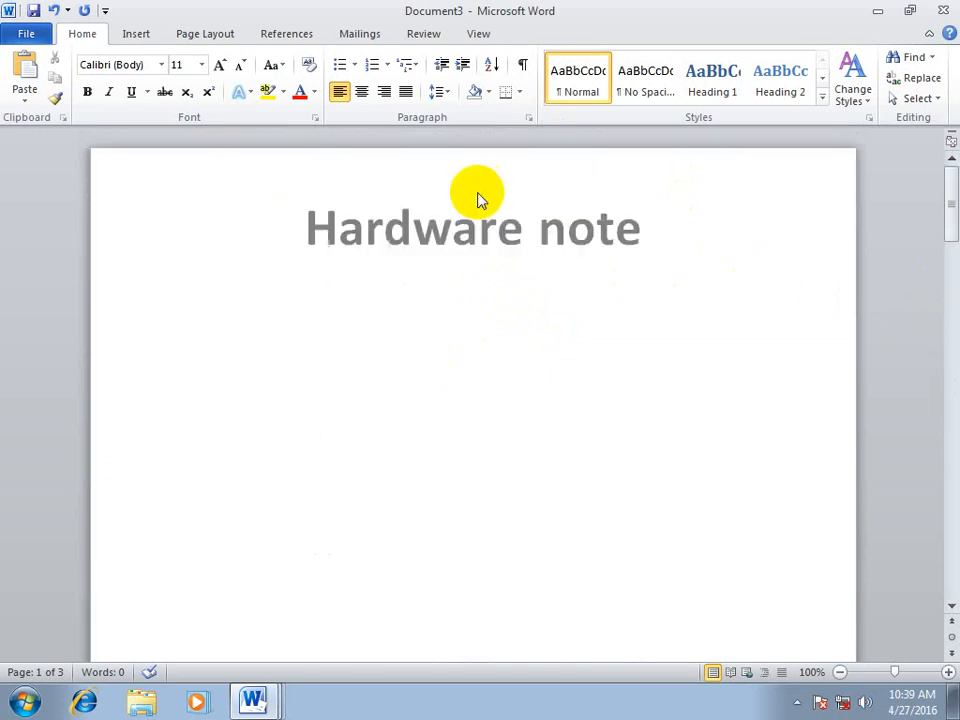
# - Open the first page's header for editing and turn on Different Odd & Even Pages
pyautogui.doubleClick(724, 268)
pyautogui.click(681, 218)
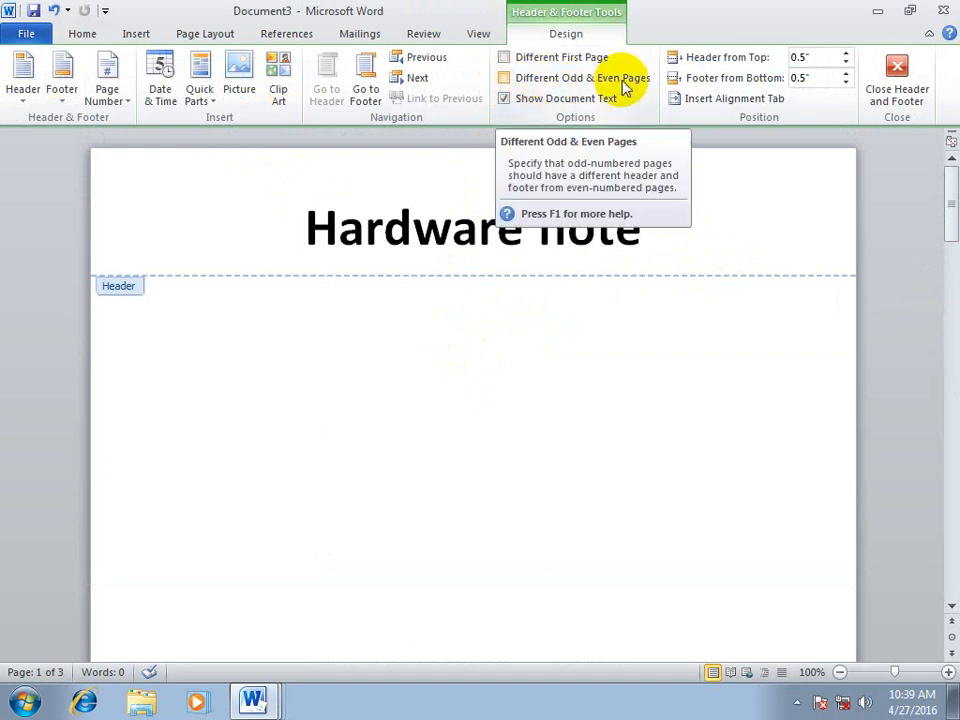
pyautogui.click(563, 88)
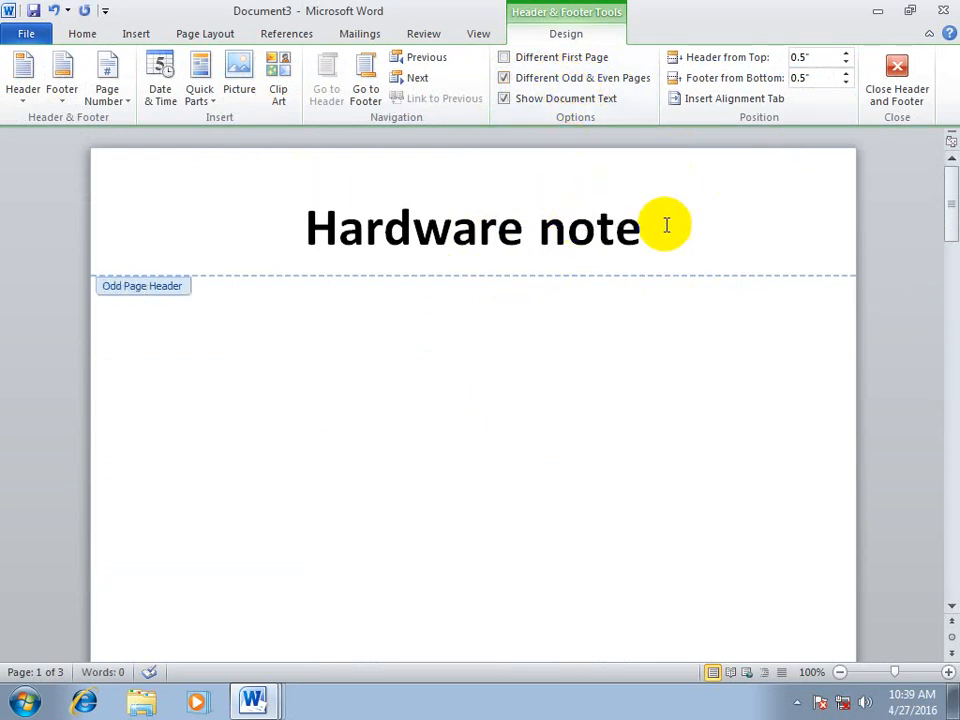
# - Enter a person's first name in the even page header on page 2 and check page 3's odd page header
pyautogui.moveTo(946, 206); pyautogui.dragTo(946, 321)
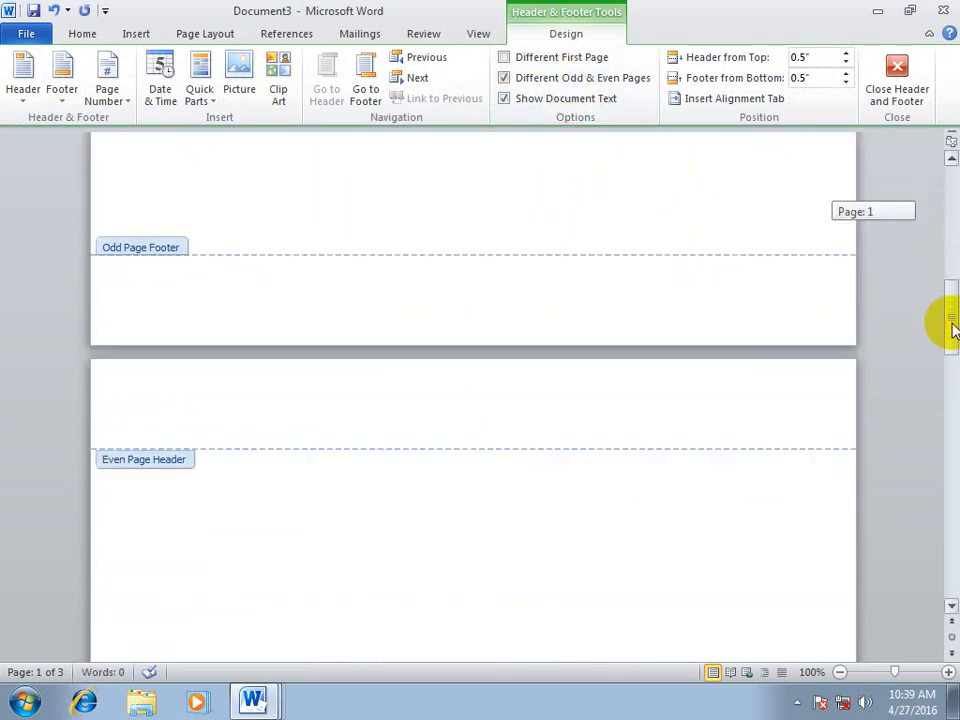
pyautogui.click(193, 386)
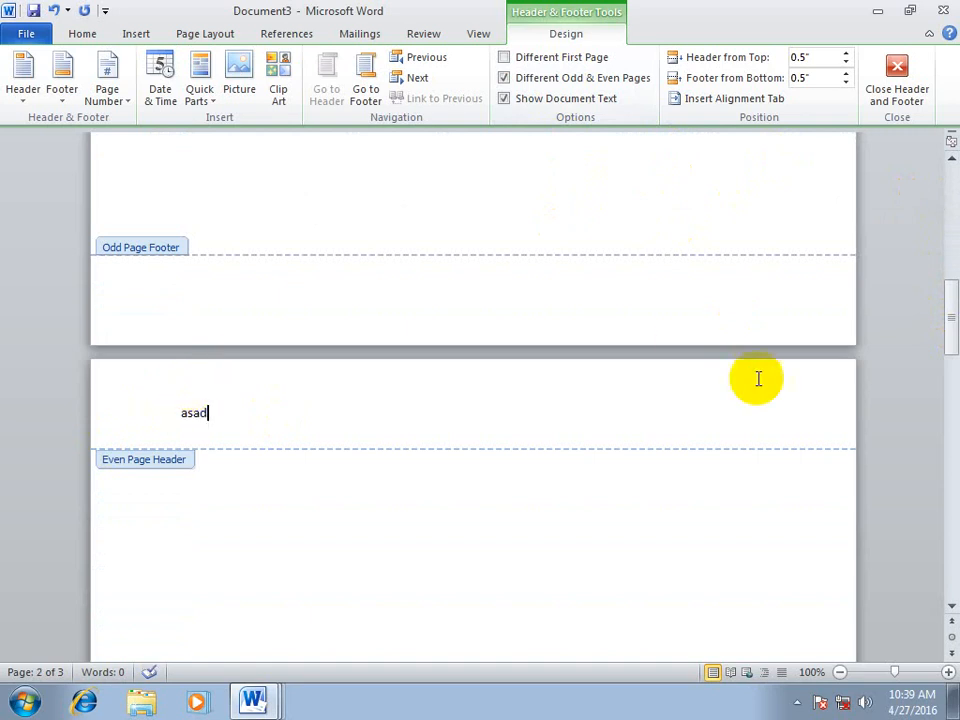
pyautogui.moveTo(949, 296); pyautogui.dragTo(945, 447)
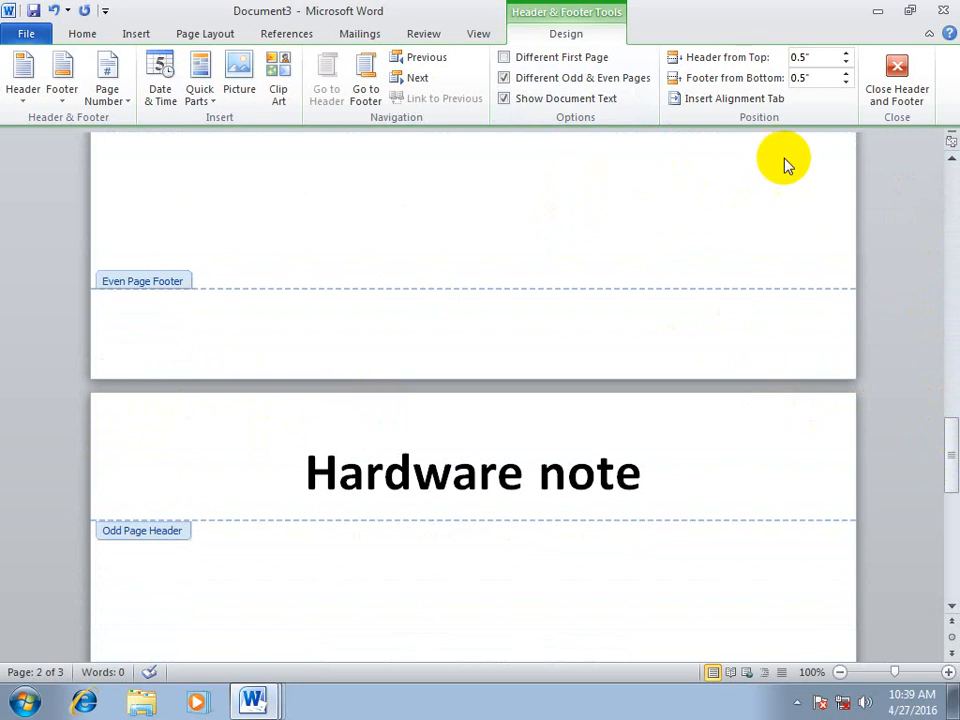
# - Leave header editing and add three more pages at the end of the document with page breaks
pyautogui.click(880, 80)
pyautogui.hotkey('ctrl', 'Return')
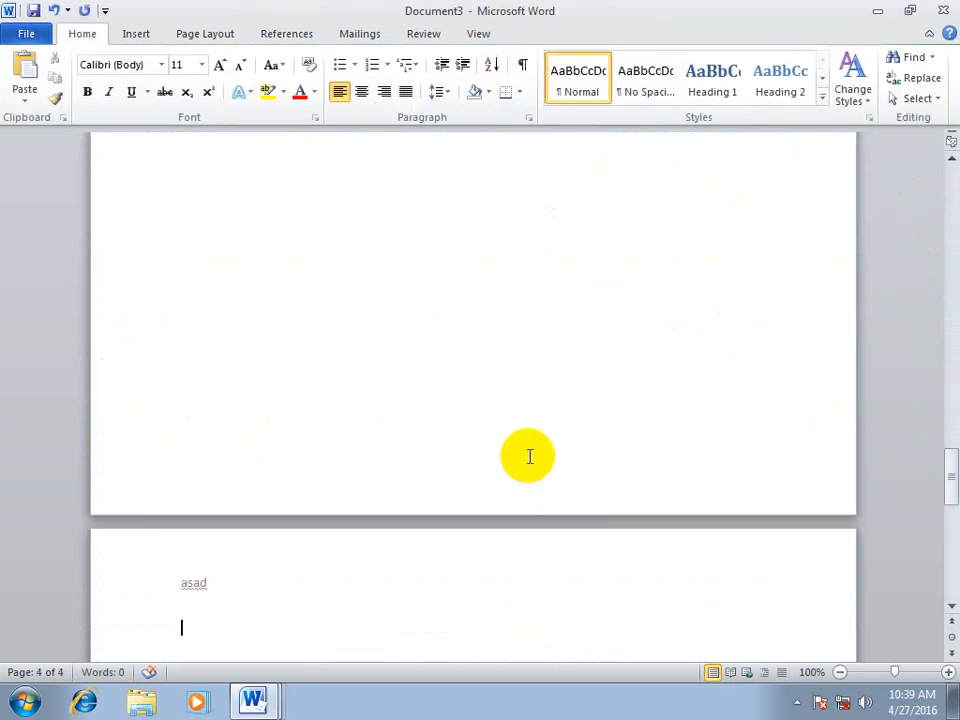
pyautogui.hotkey('ctrl', 'Return')
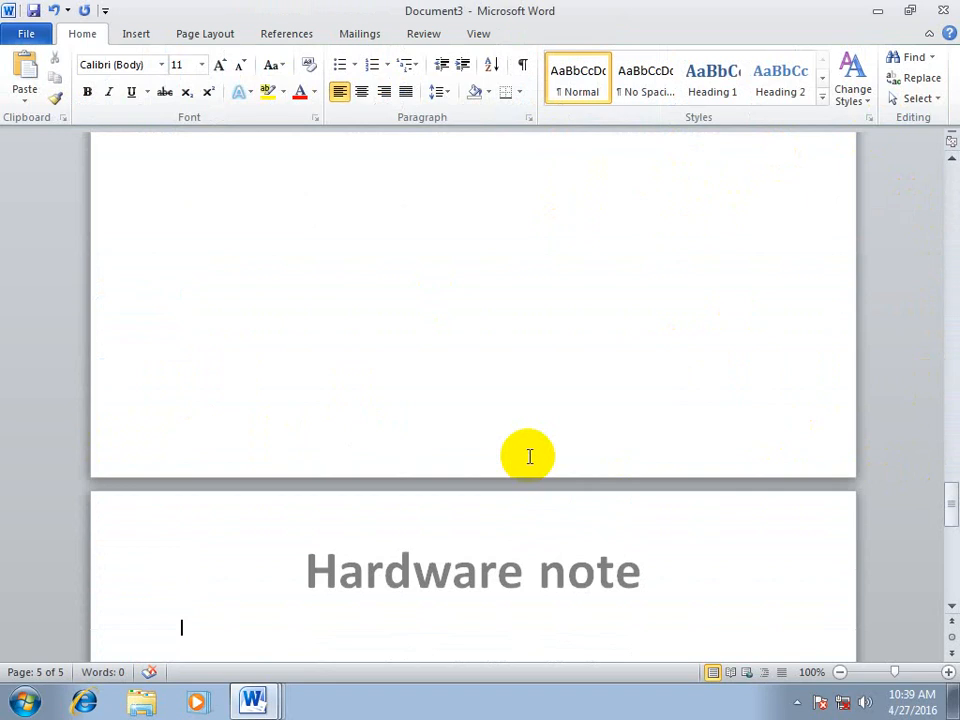
pyautogui.hotkey('ctrl', 'Return')
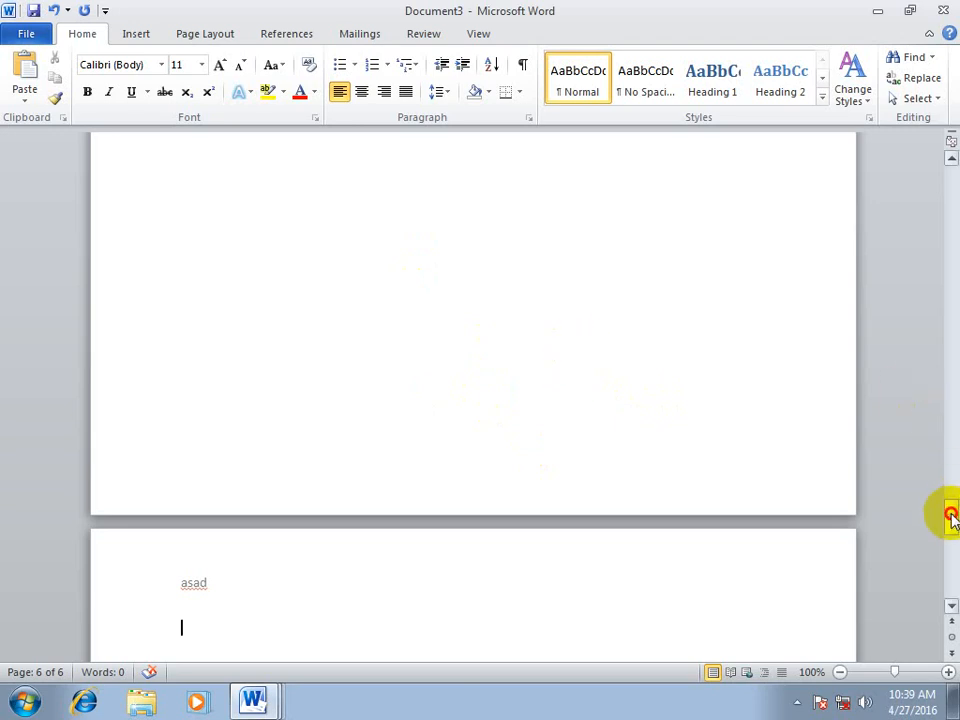
pyautogui.moveTo(950, 515); pyautogui.dragTo(945, 189)
pyautogui.doubleClick(638, 230)
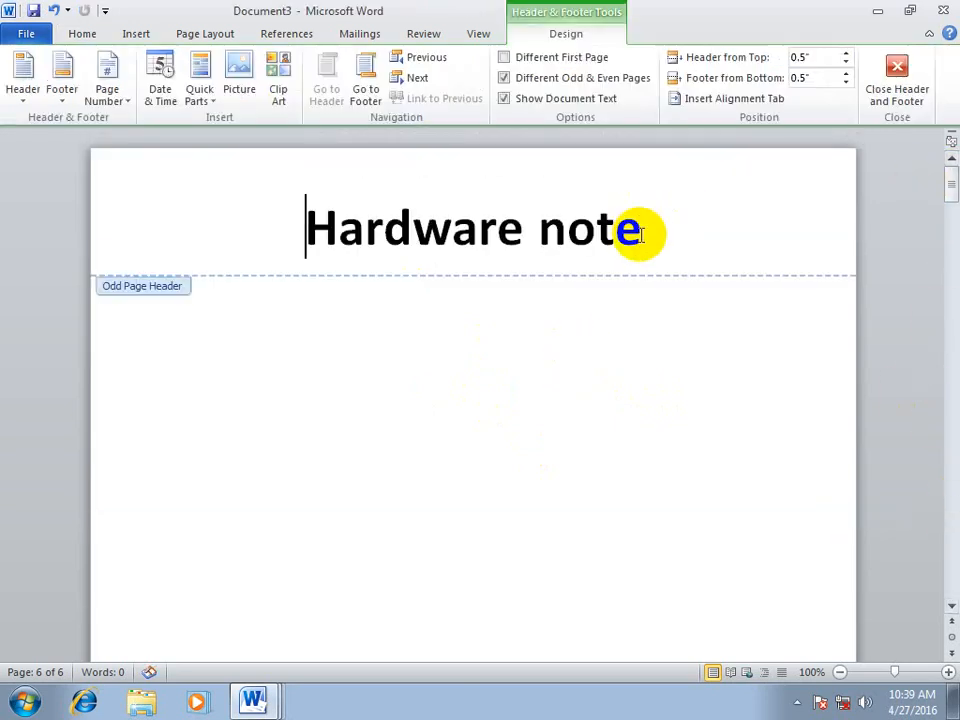
pyautogui.click(636, 222)
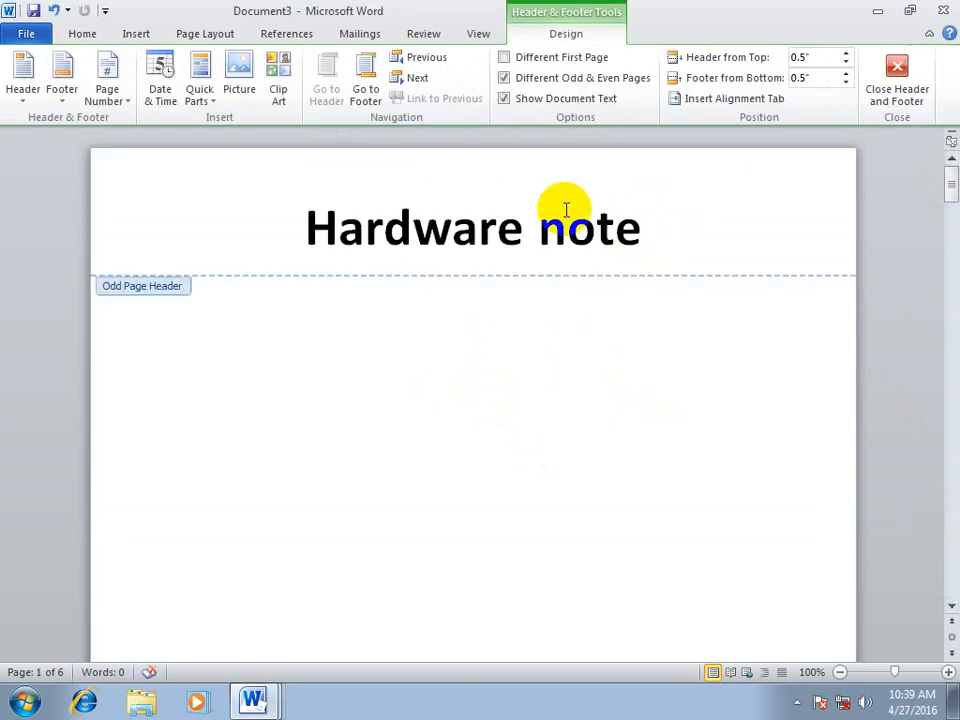
pyautogui.click(904, 86)
# - Generate sample body text on page 1 with =rand() and paste more copies of the text below it
pyautogui.moveTo(945, 499); pyautogui.dragTo(943, 167)
pyautogui.click(369, 383)
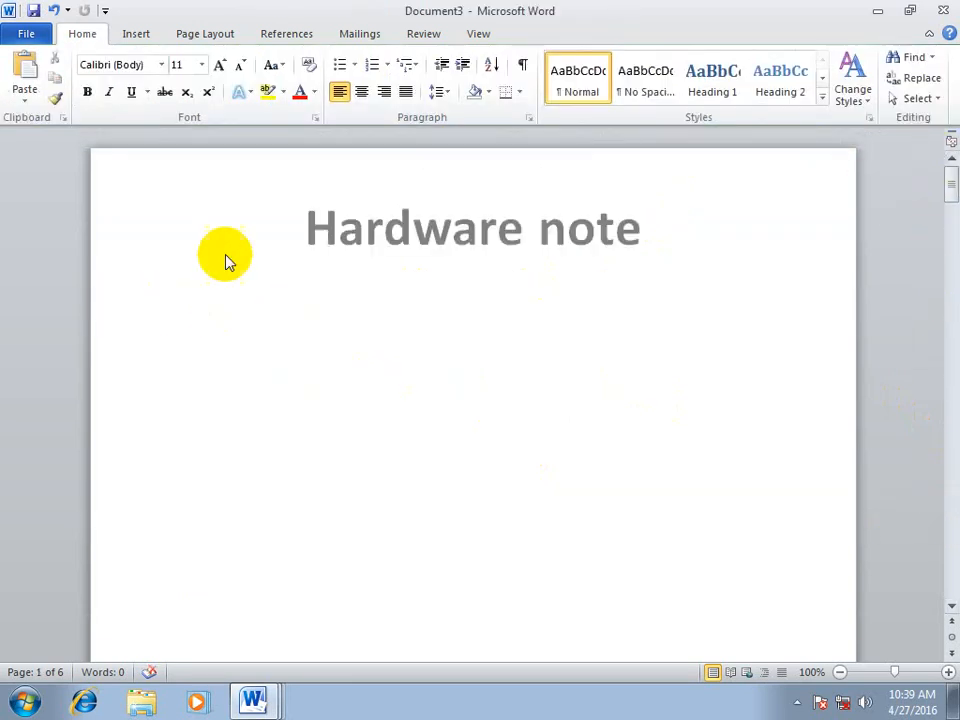
pyautogui.click(189, 286)
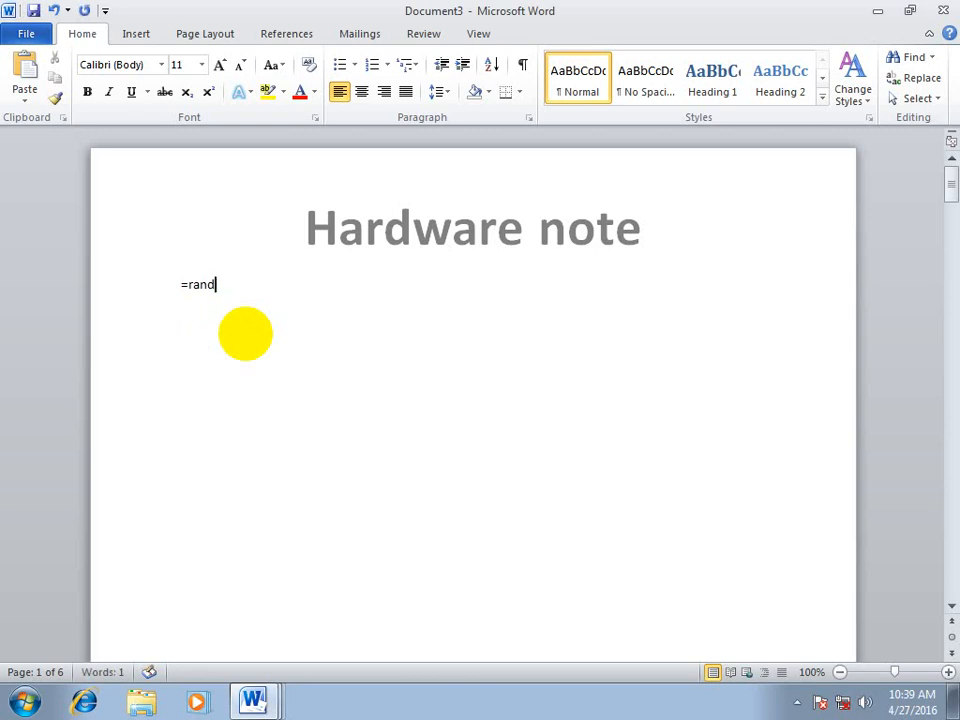
pyautogui.write(')')
pyautogui.press('Return')
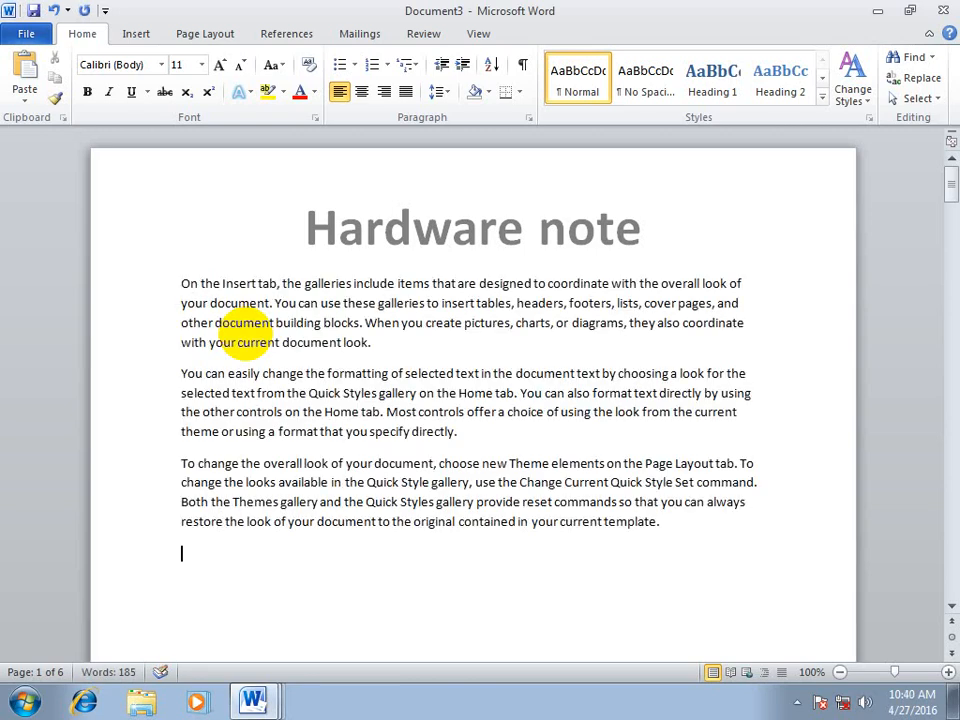
pyautogui.hotkey('ctrl', 'v')
# - Open the "Hardware note" header on the first page for editing
pyautogui.scroll(5, 231, 381)
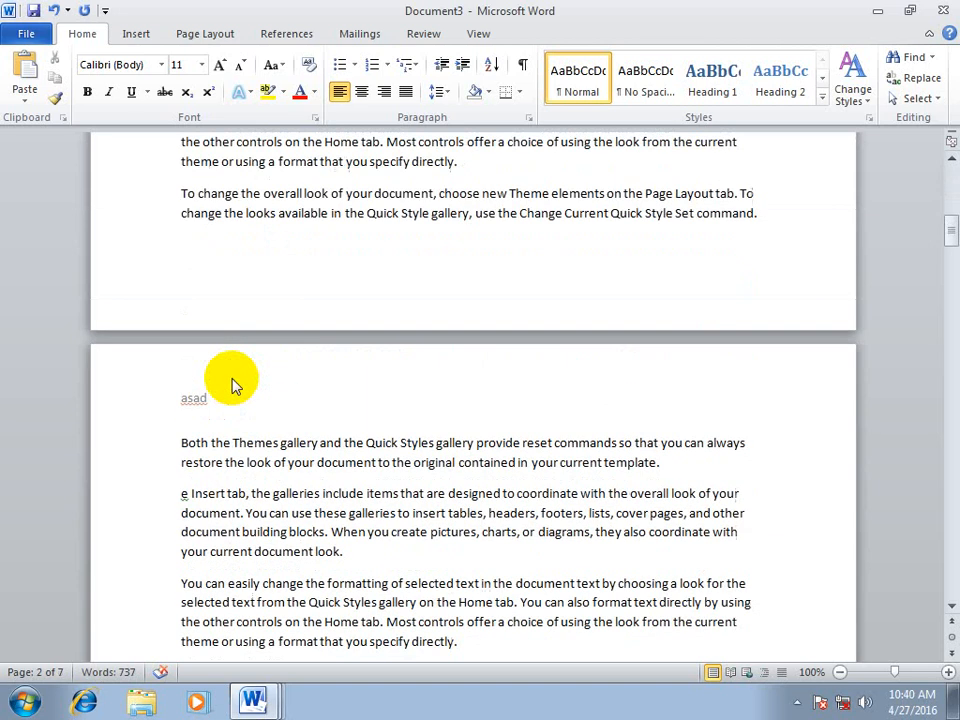
pyautogui.scroll(10, 233, 383)
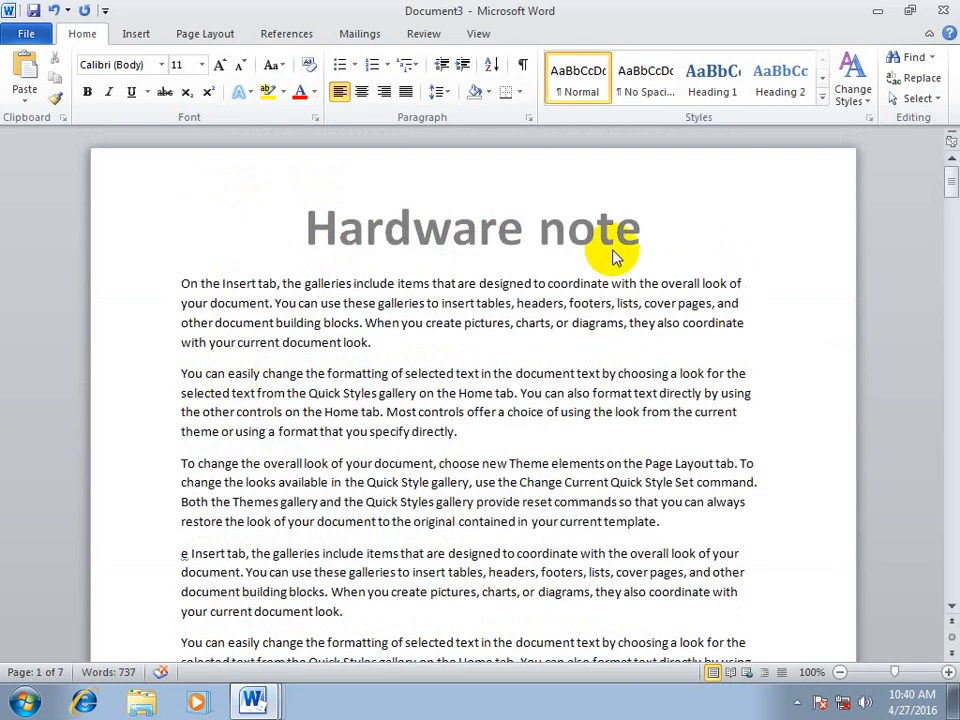
pyautogui.doubleClick(651, 237)
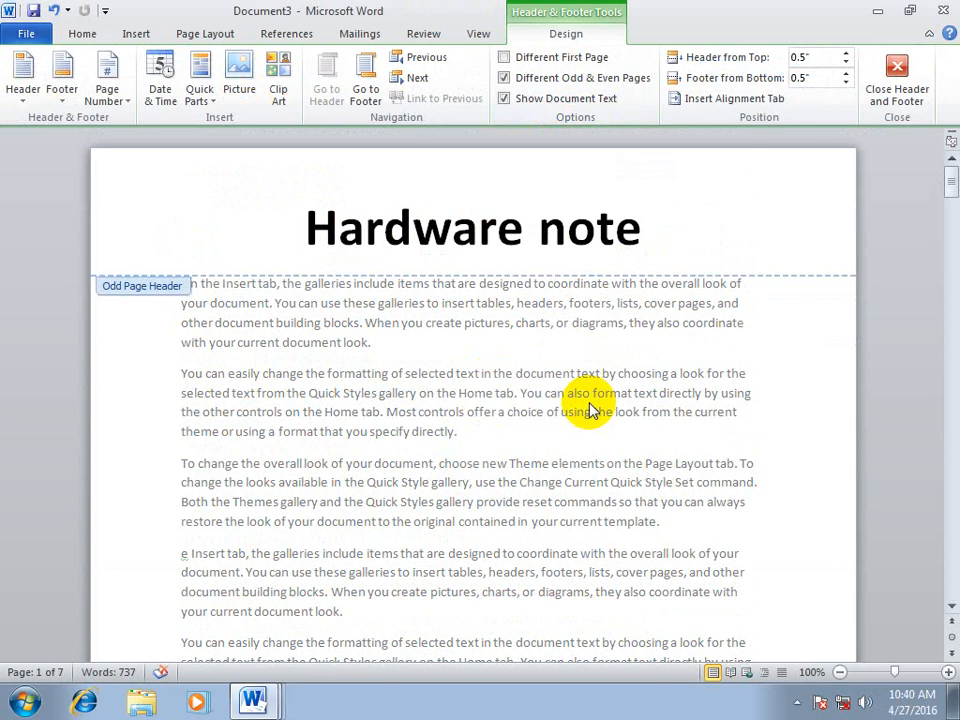
# - Switch Show Document Text off and on several times to compare the views, leaving it on
pyautogui.click(519, 102)
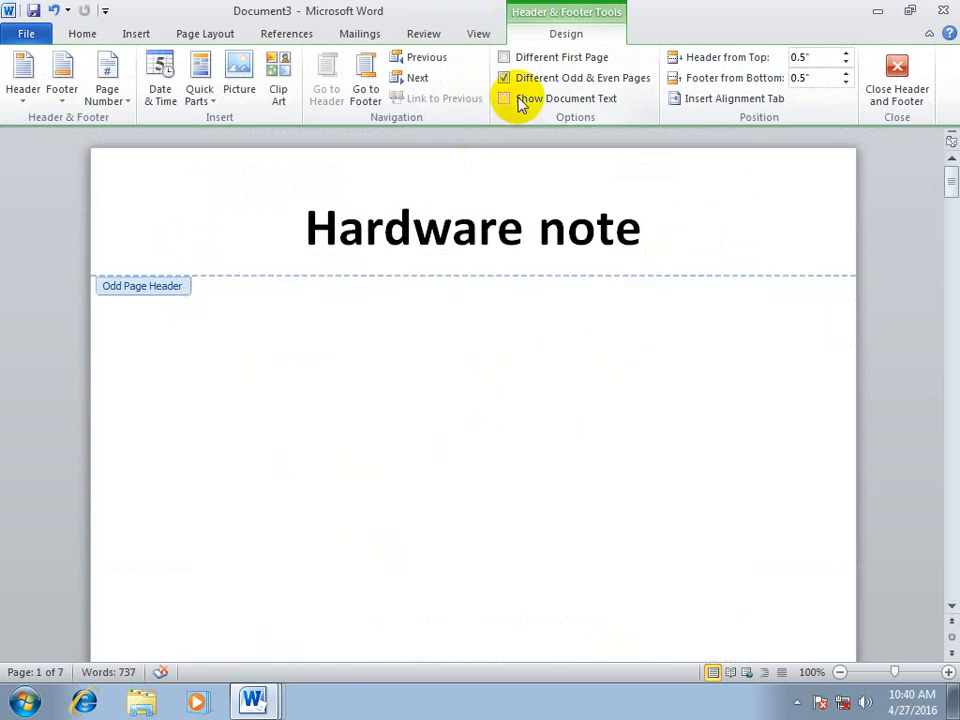
pyautogui.click(519, 102)
pyautogui.click(519, 102)
pyautogui.click(519, 102)
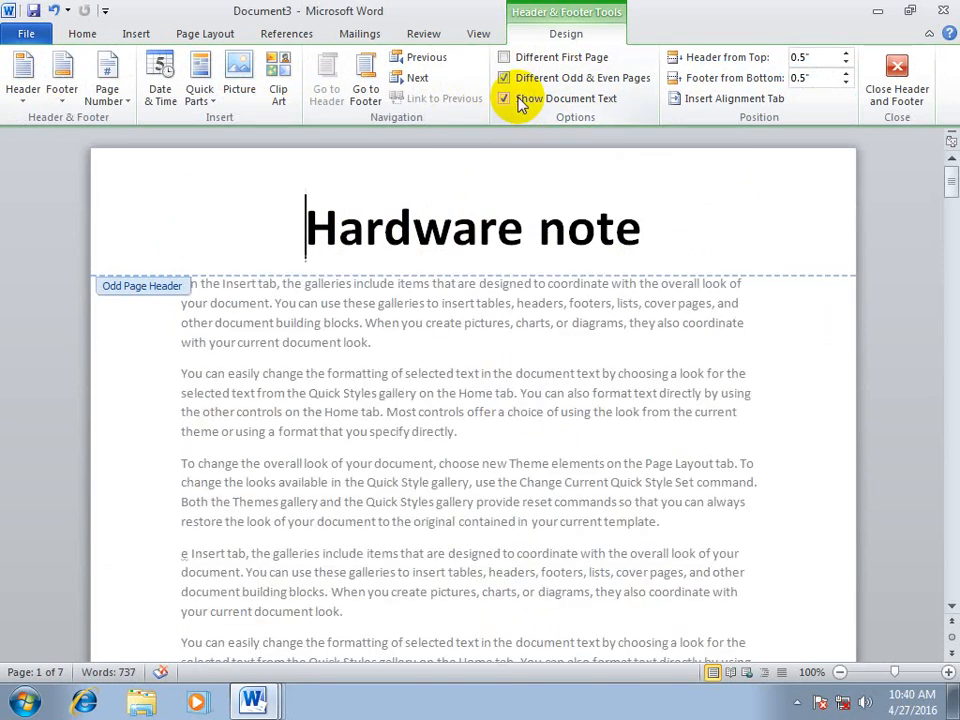
pyautogui.click(519, 102)
pyautogui.click(519, 102)
pyautogui.click(519, 102)
pyautogui.click(519, 102)
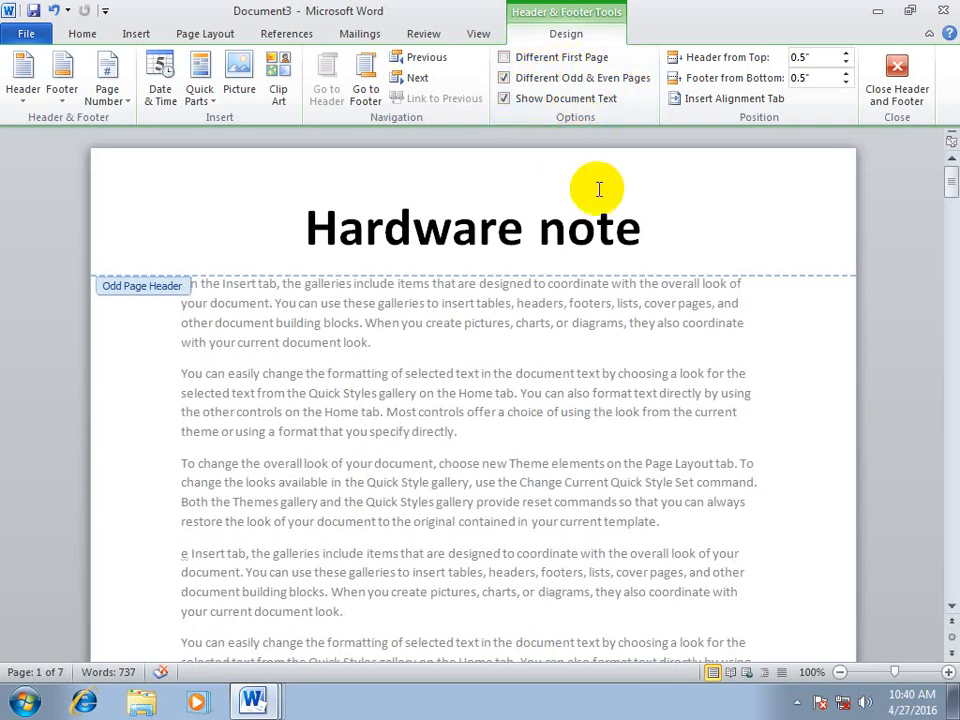
# - Turn on Different First Page, make its "Software note" header larger, bold and centred, and leave header editing
pyautogui.click(505, 57)
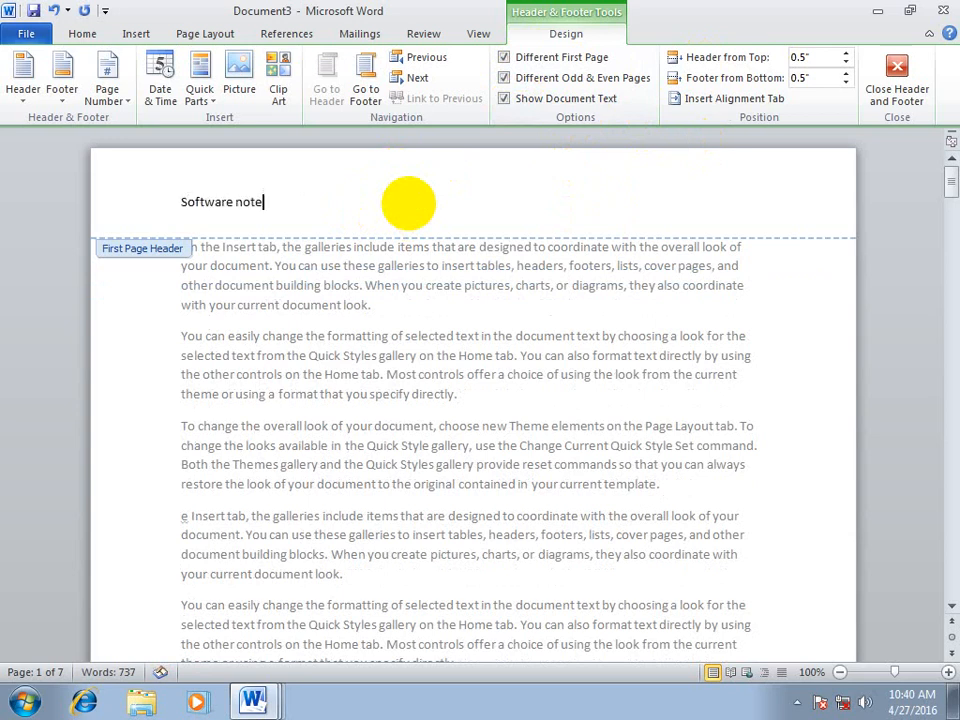
pyautogui.moveTo(268, 205); pyautogui.dragTo(75, 240)
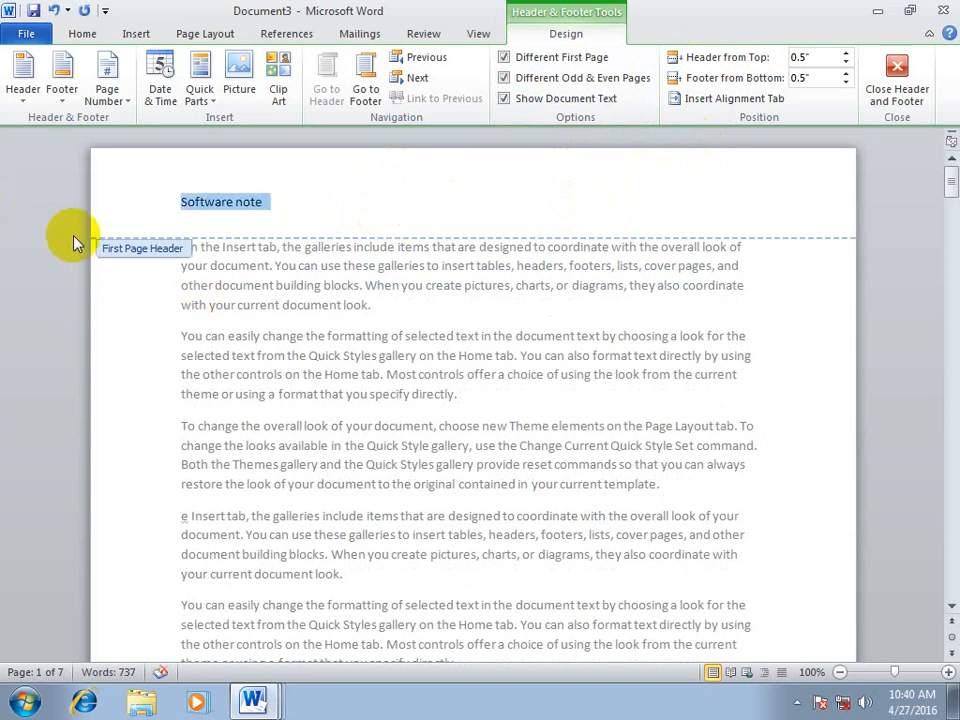
pyautogui.hotkey('ctrl', 'shift', '.')
pyautogui.hotkey('ctrl', 'shift', '.')
pyautogui.hotkey('ctrl', 'shift', '.')
pyautogui.hotkey('ctrl', 'shift', '.')
pyautogui.hotkey('ctrl', 'shift', '.')
pyautogui.hotkey('ctrl', 'shift', '.')
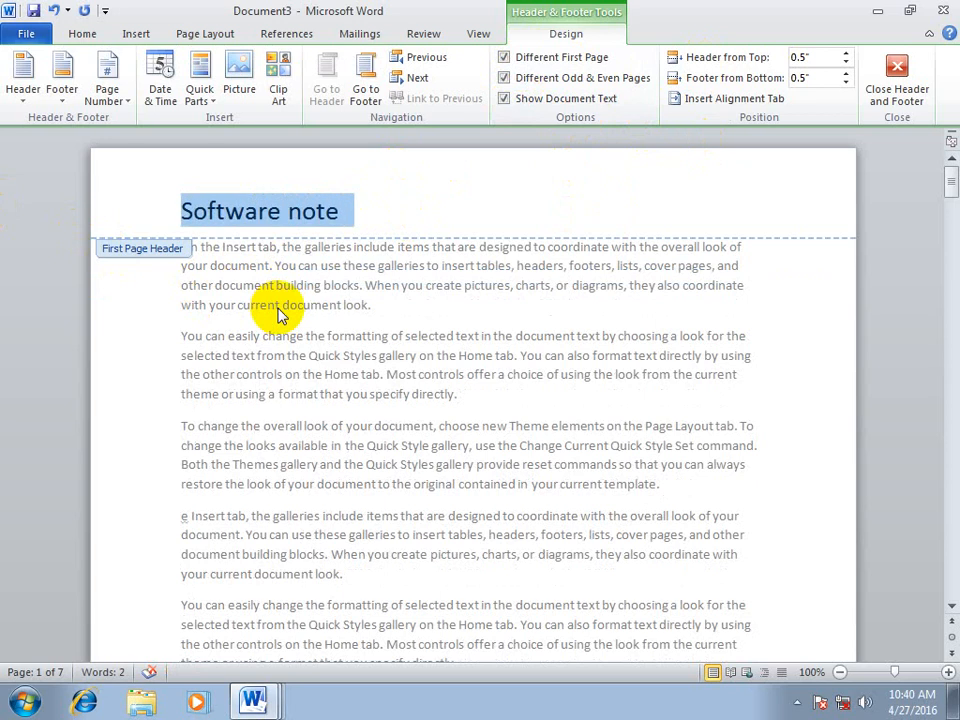
pyautogui.hotkey('ctrl', 'e')
pyautogui.click(908, 88)
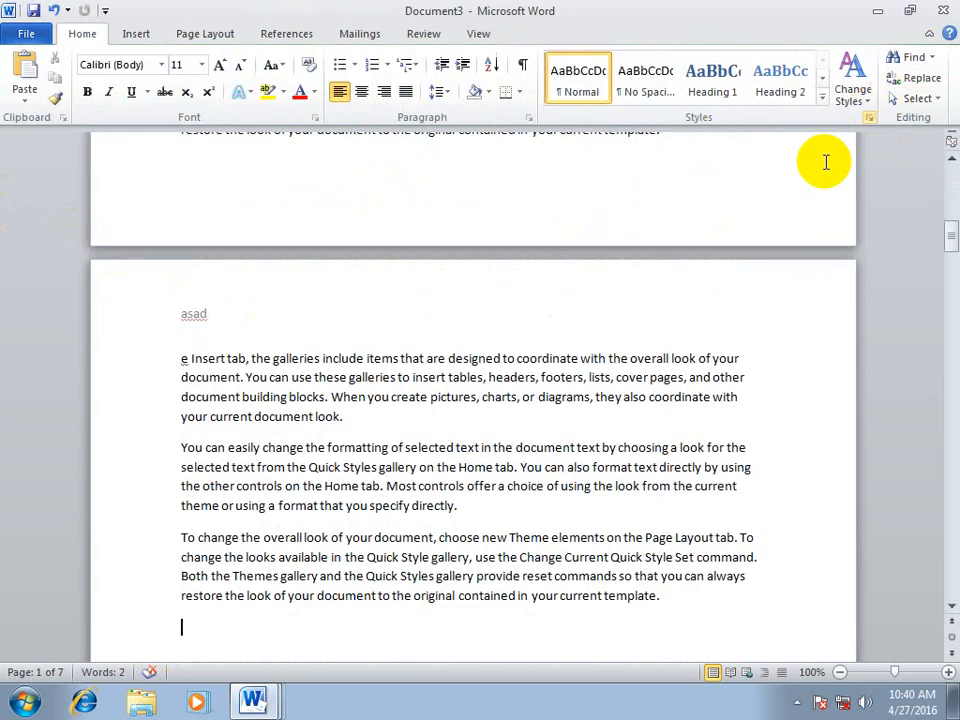
# - Turn off Different Odd & Even Pages from the first page's header, leave header editing and check the header on page 2
pyautogui.moveTo(950, 250); pyautogui.dragTo(947, 165)
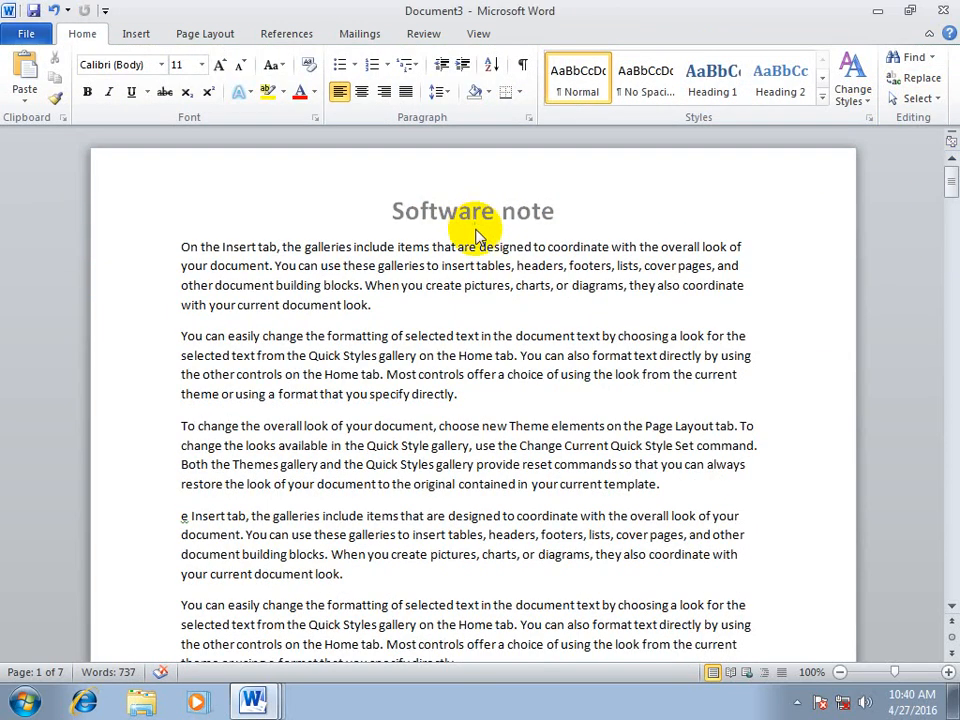
pyautogui.scroll(-10, 476, 236)
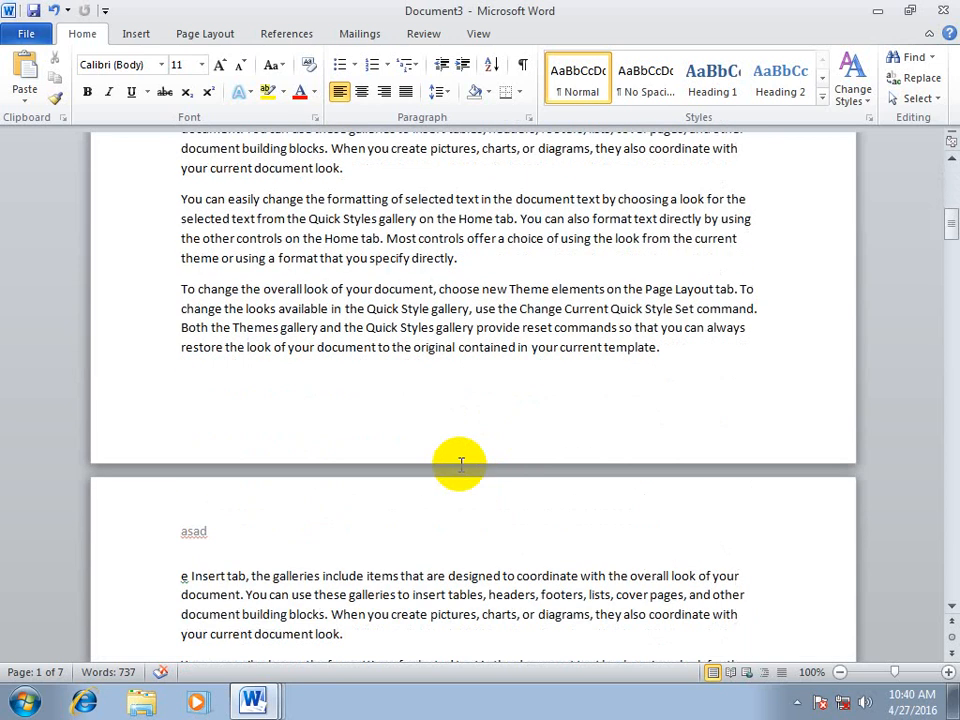
pyautogui.scroll(-15, 461, 463)
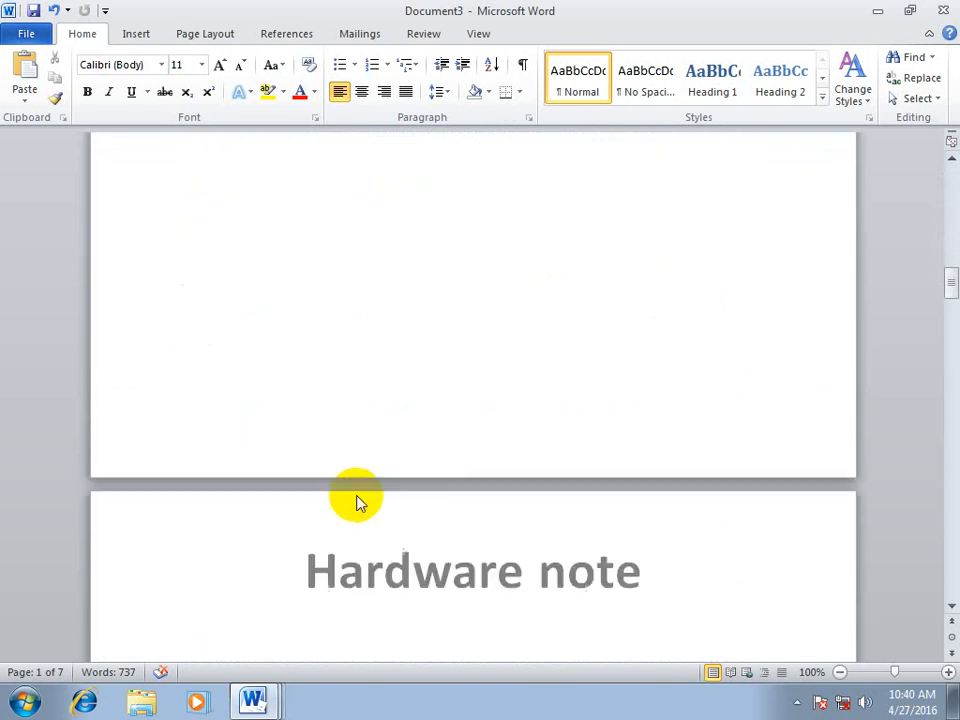
pyautogui.scroll(-3, 360, 503)
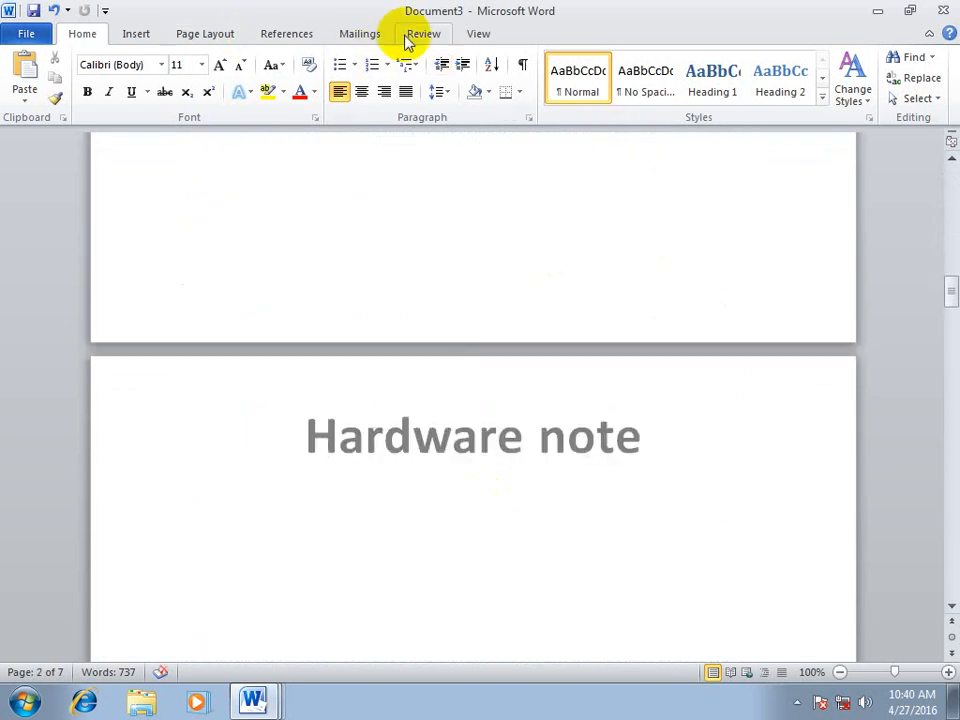
pyautogui.click(145, 40)
pyautogui.scroll(1, 476, 146)
pyautogui.moveTo(953, 289); pyautogui.dragTo(953, 178)
pyautogui.doubleClick(613, 199)
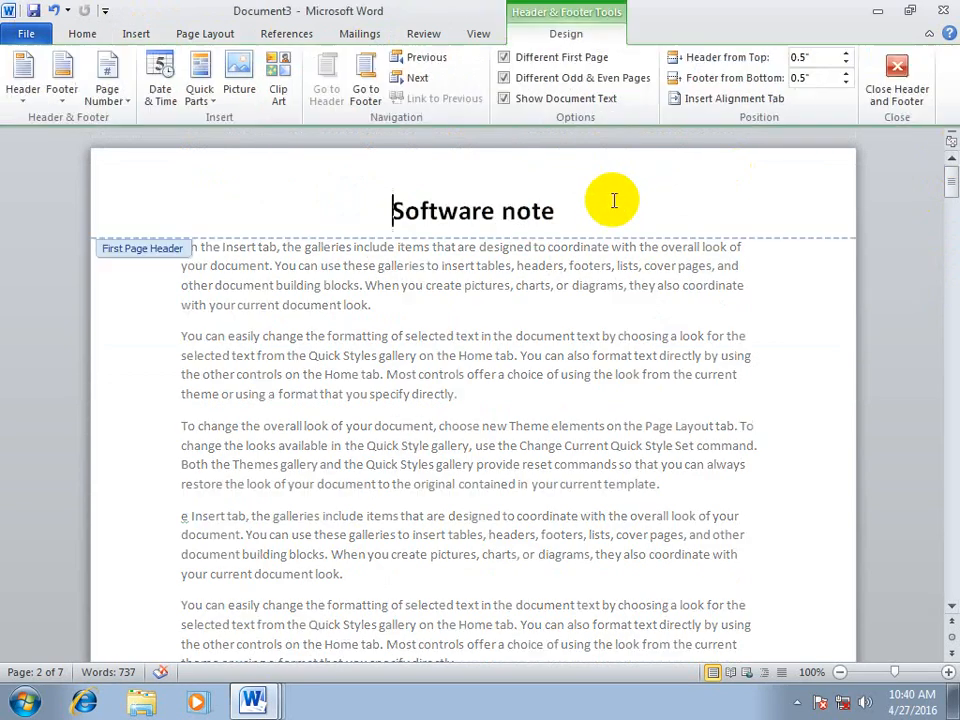
pyautogui.click(531, 80)
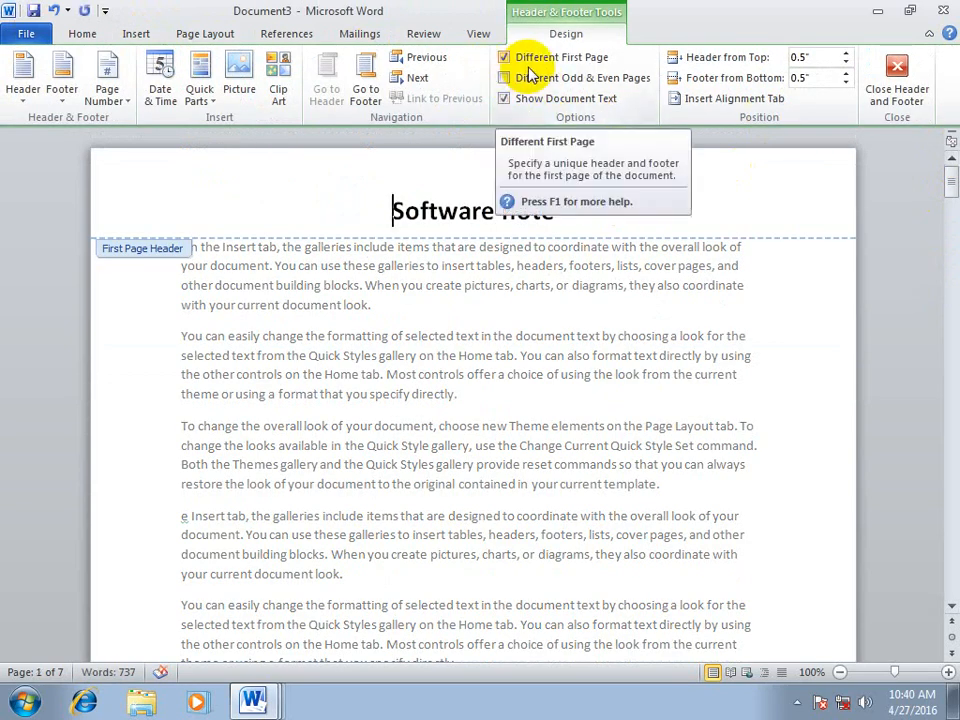
pyautogui.click(868, 72)
pyautogui.scroll(3, 636, 293)
pyautogui.scroll(10, 622, 300)
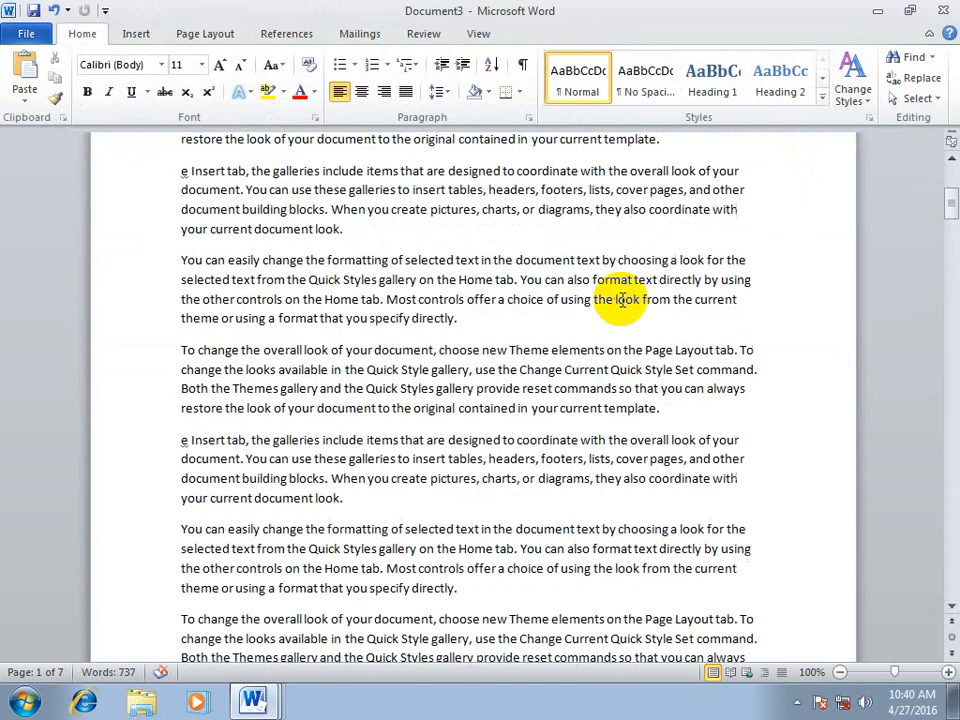
pyautogui.scroll(-10, 622, 300)
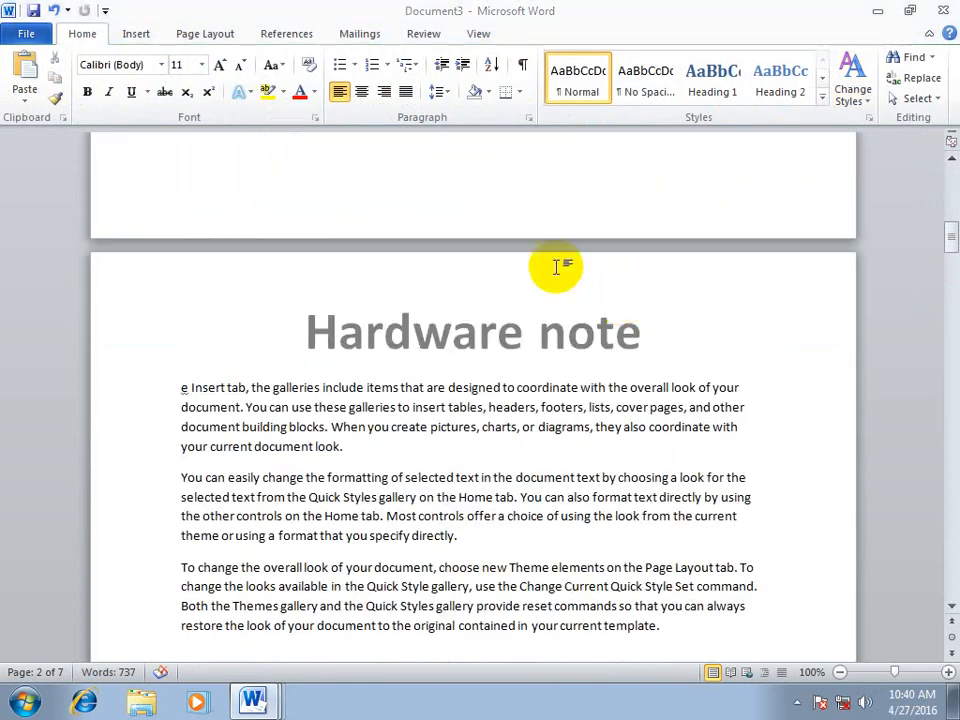
# - Create a new blank document and enter "Software note" as its header with Different First Page turned on
pyautogui.hotkey('ctrl', 'n')
pyautogui.click(136, 34)
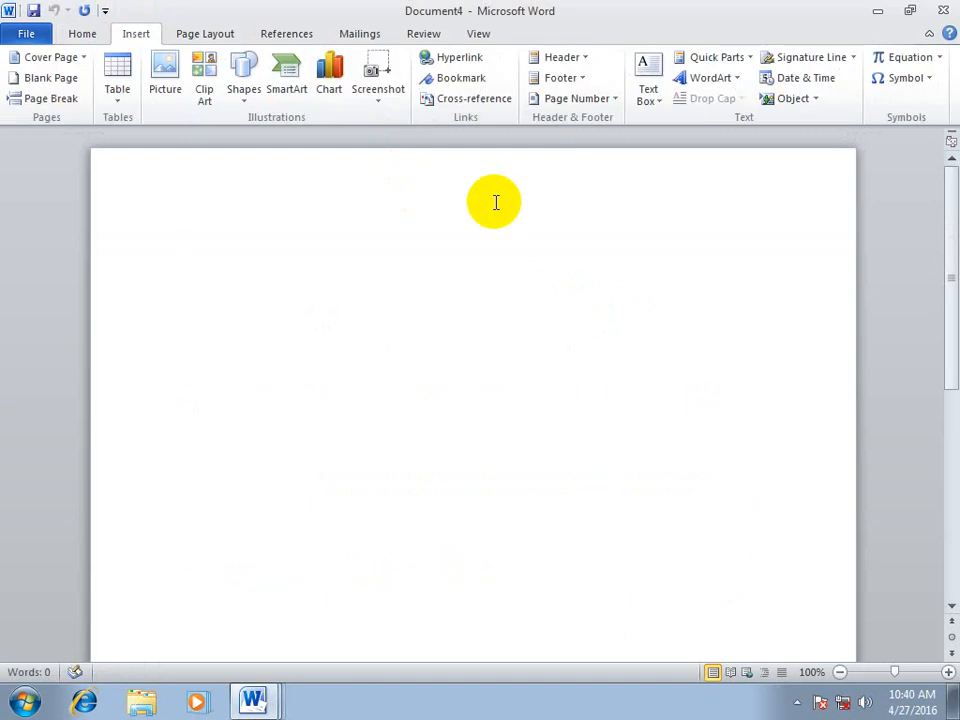
pyautogui.doubleClick(332, 171)
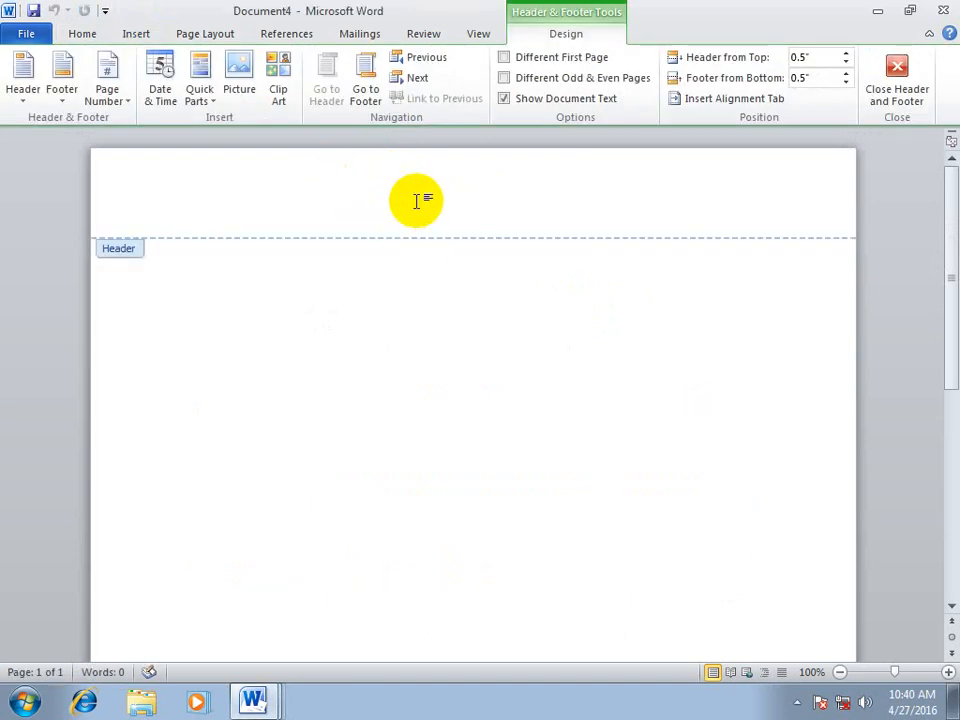
pyautogui.click(136, 34)
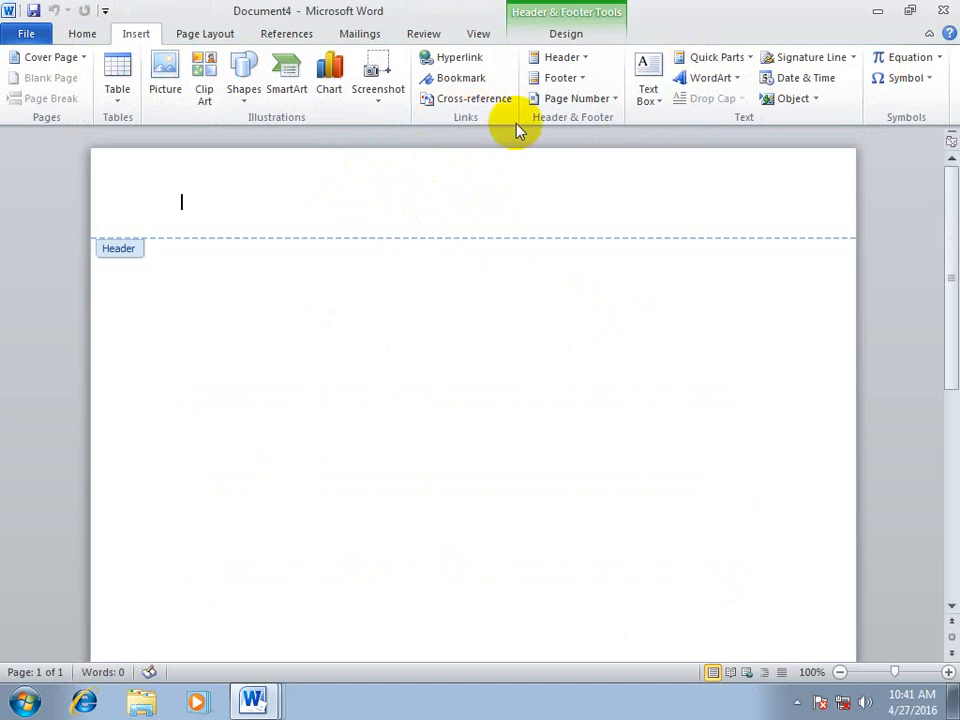
pyautogui.click(561, 35)
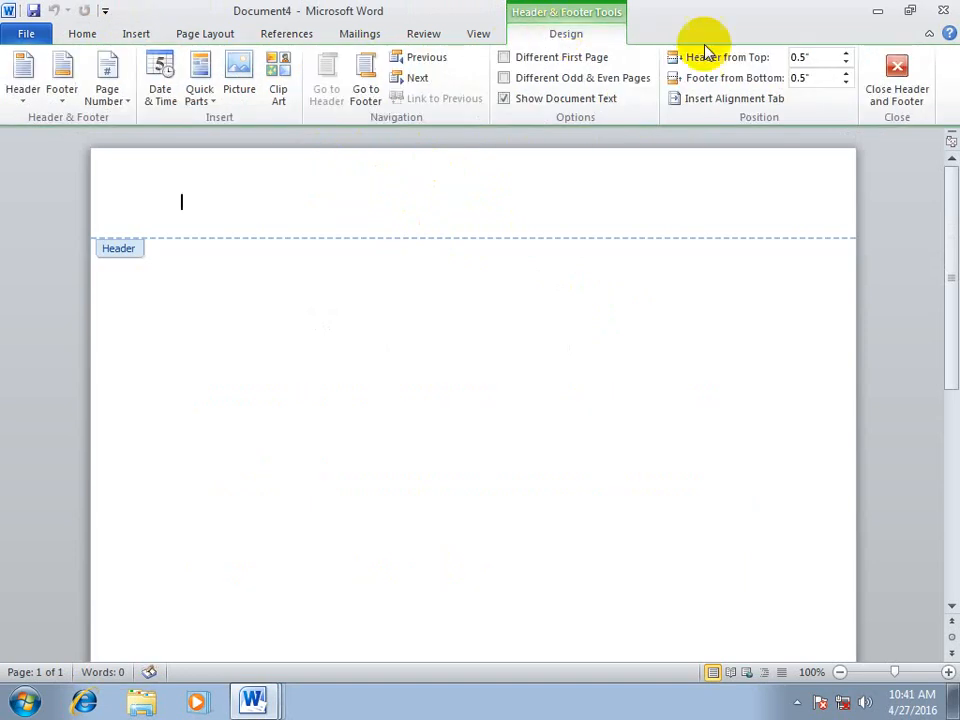
pyautogui.click(521, 58)
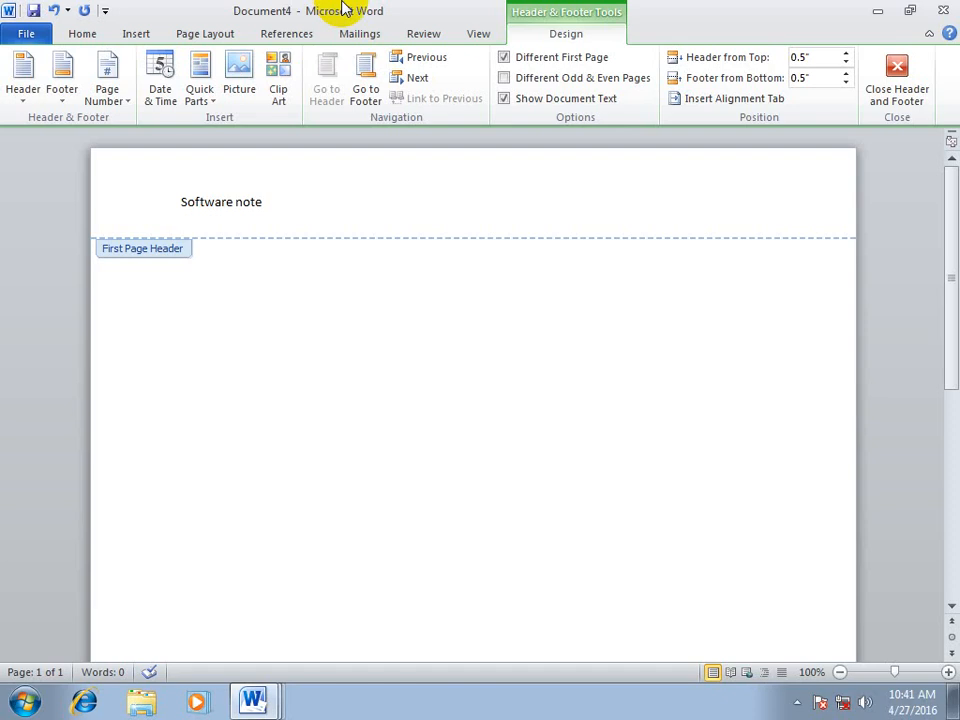
pyautogui.click(399, 85)
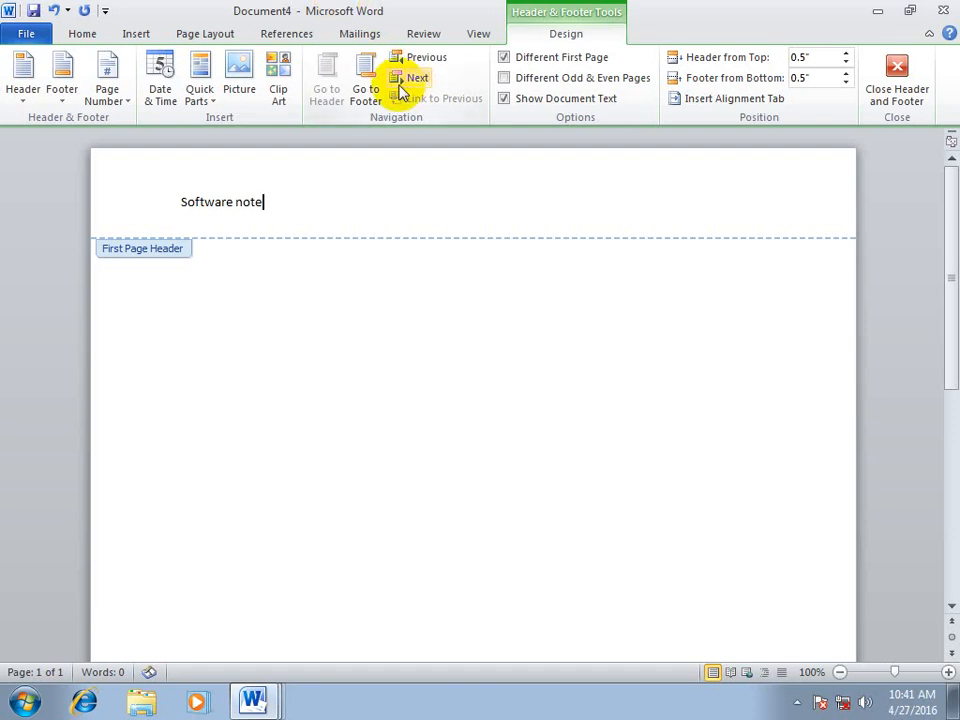
# - Enlarge and centre the "Software note" first page header and leave header editing
pyautogui.moveTo(302, 216); pyautogui.dragTo(86, 215)
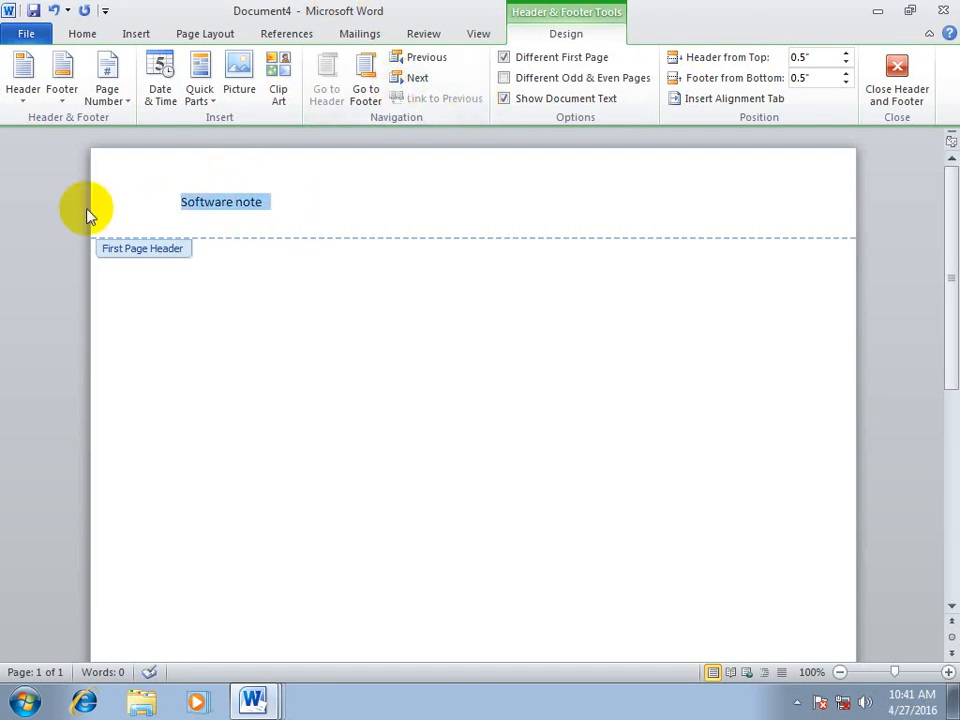
pyautogui.hotkey('ctrl', 'shift', '.')
pyautogui.hotkey('ctrl', 'shift', '.')
pyautogui.hotkey('ctrl', 'shift', '.')
pyautogui.hotkey('ctrl', 'shift', '.')
pyautogui.hotkey('ctrl', 'shift', '.')
pyautogui.hotkey('ctrl', 'shift', '.')
pyautogui.hotkey('ctrl', 'shift', '.')
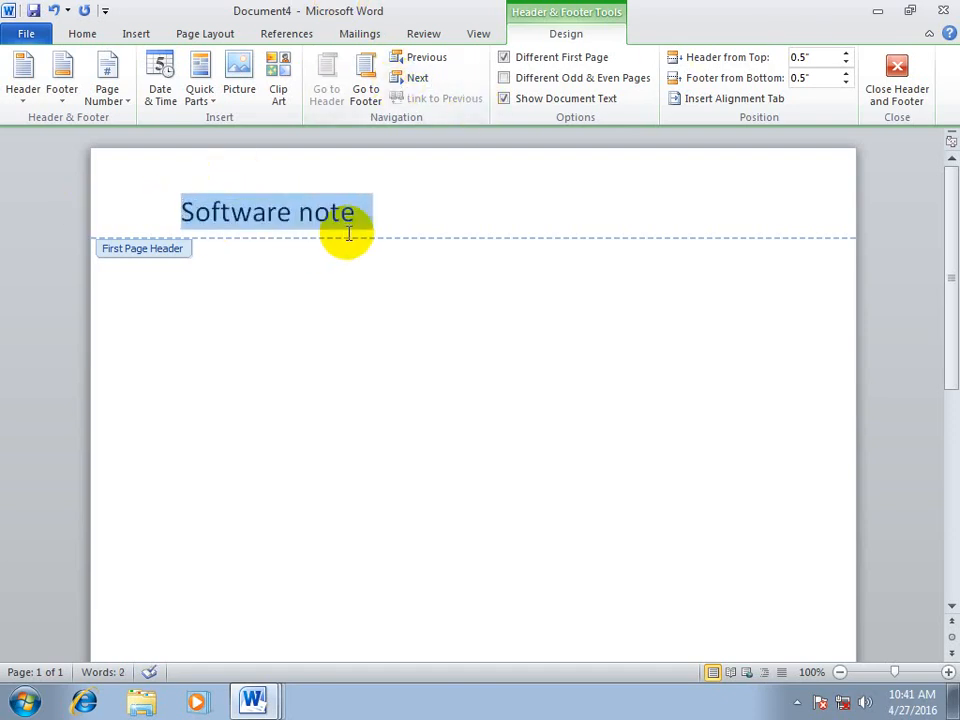
pyautogui.hotkey('ctrl', 'e')
pyautogui.click(872, 100)
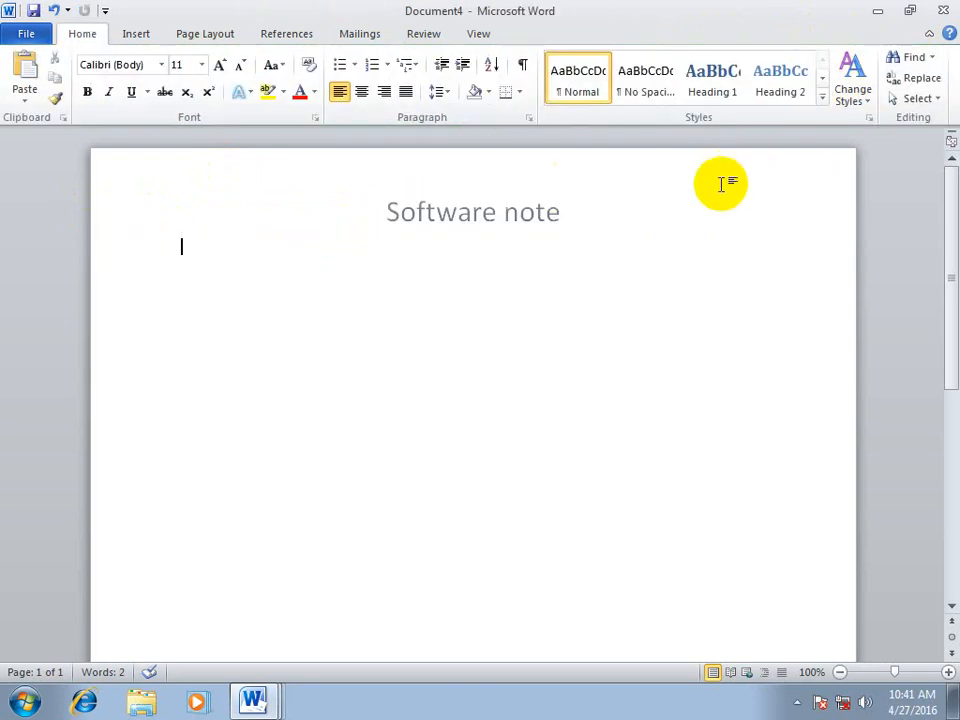
# - Add a second page with a page break and enter "hardware" as its header
pyautogui.scroll(-3, 636, 279)
pyautogui.scroll(-3, 585, 320)
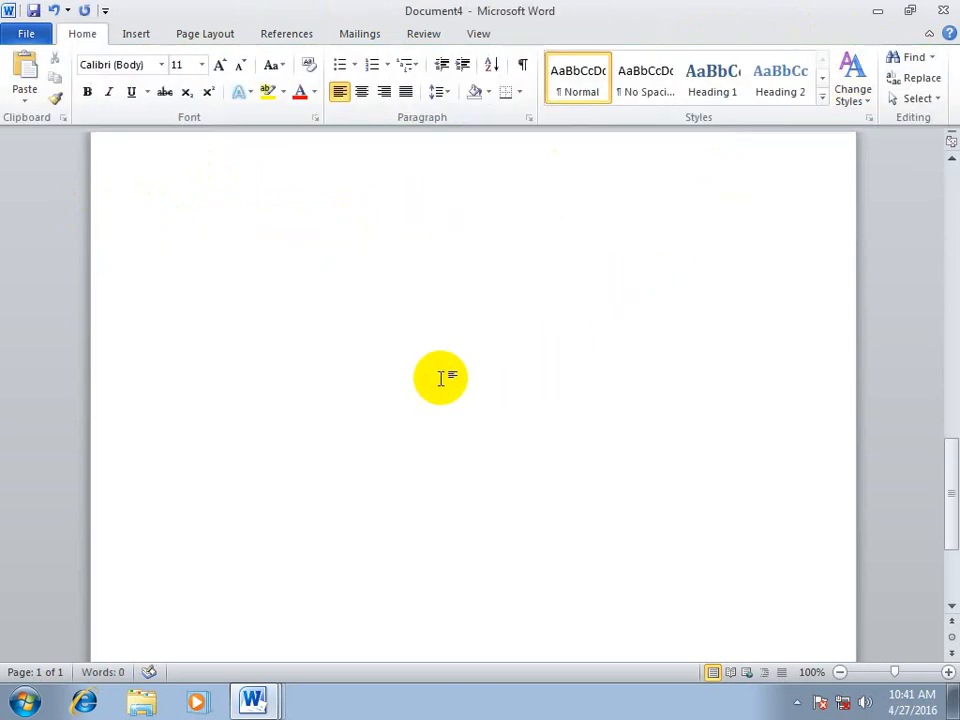
pyautogui.scroll(-3, 437, 374)
pyautogui.scroll(3, 437, 374)
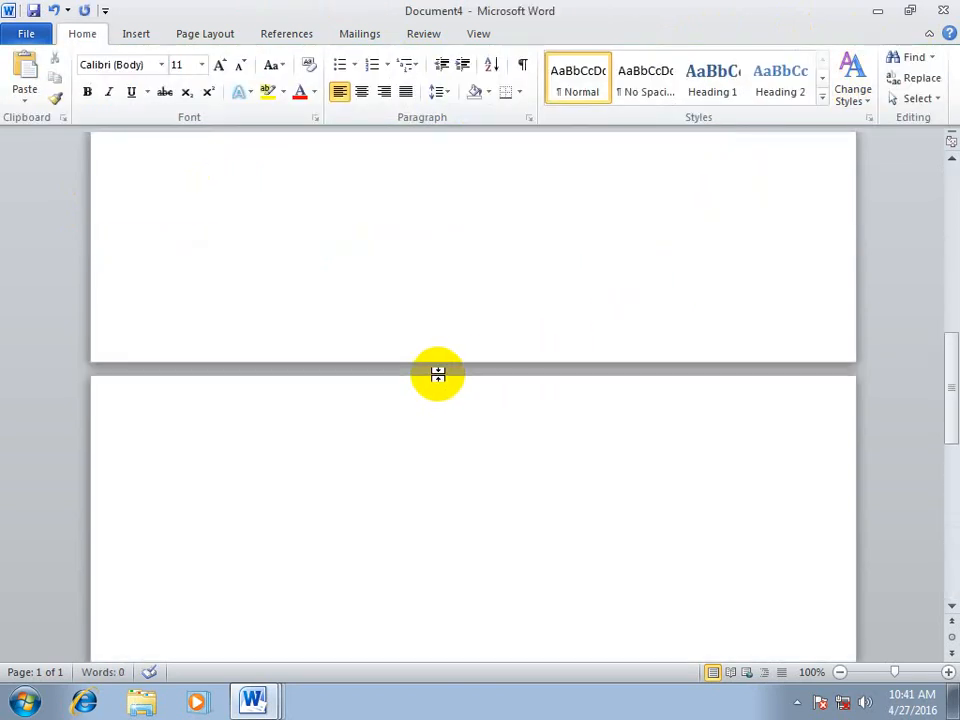
pyautogui.doubleClick(193, 403)
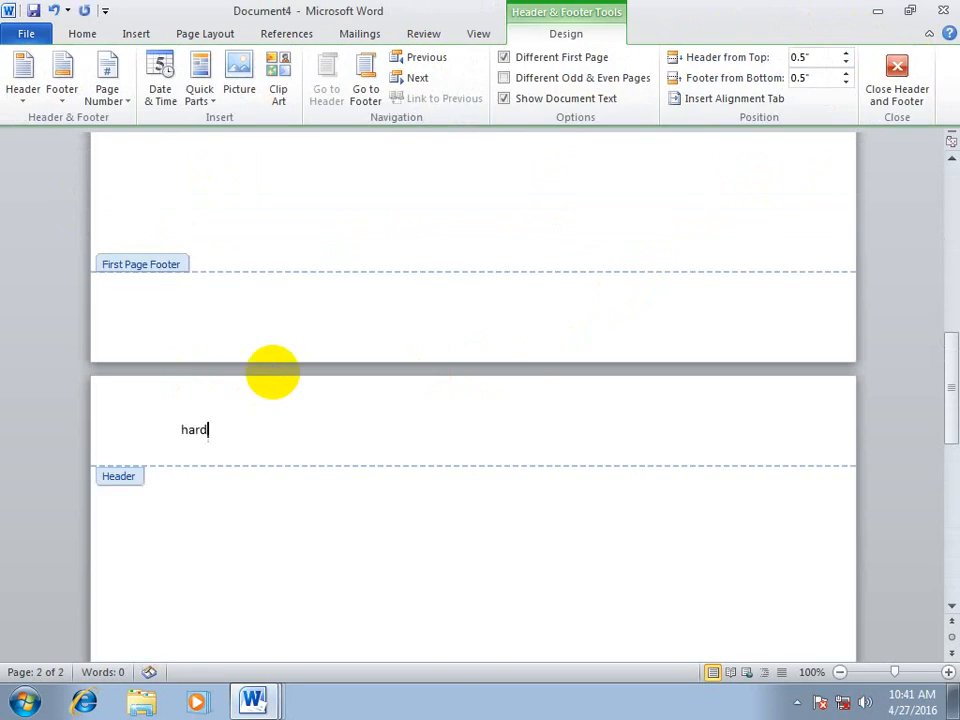
pyautogui.write('hardware')
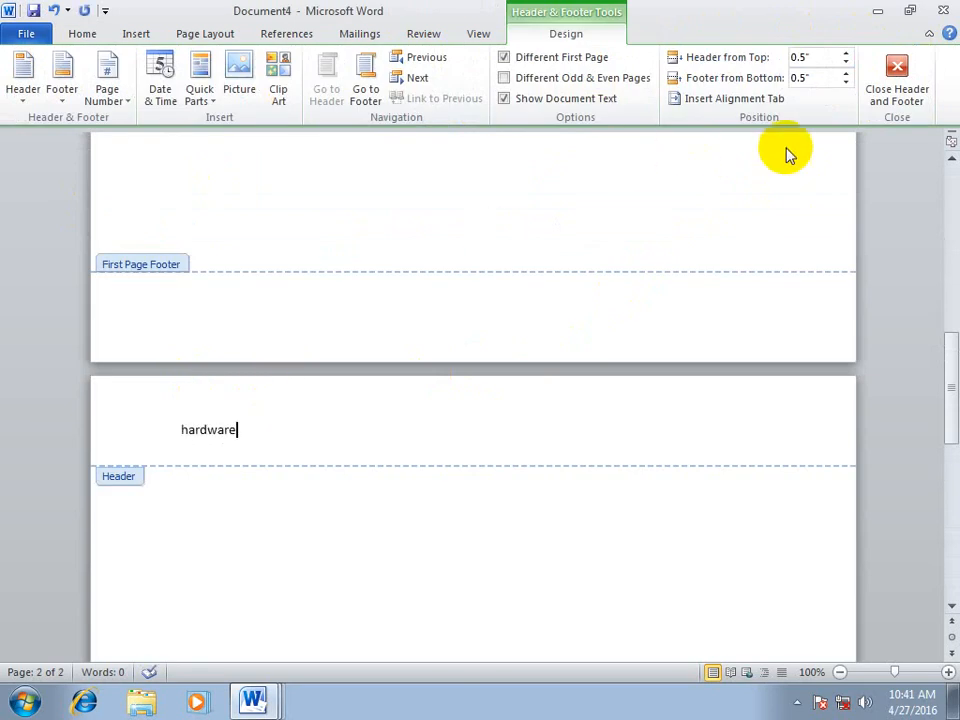
pyautogui.click(895, 90)
# - Add pages 3 and 4 with page breaks and check the headers back up to page 1
pyautogui.scroll(3, 833, 156)
pyautogui.hotkey('ctrl', 'Return')
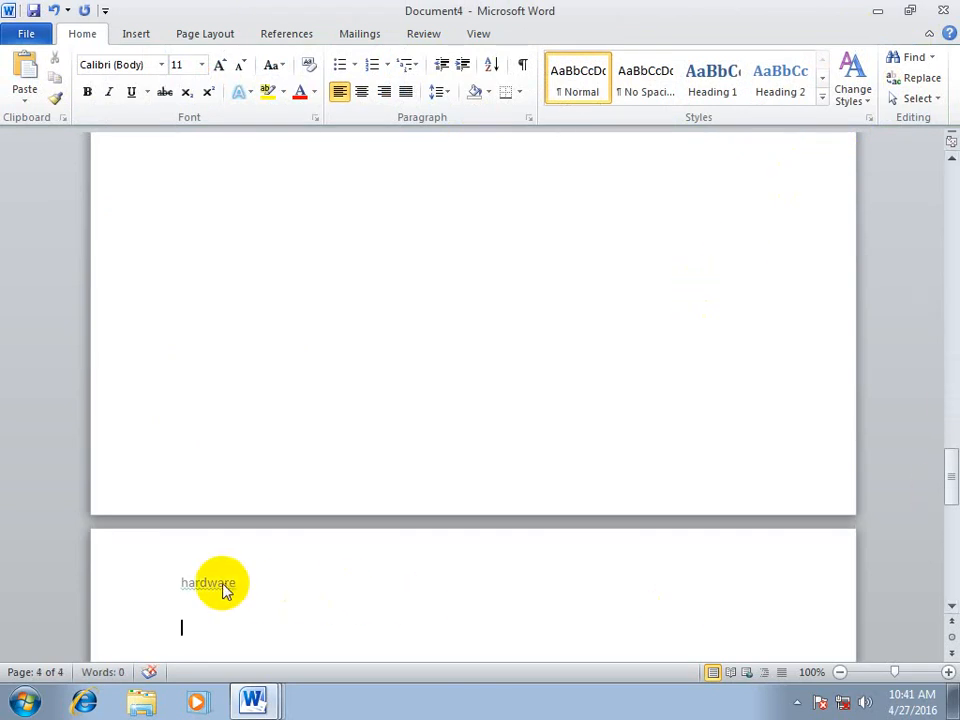
pyautogui.scroll(2, 250, 400)
pyautogui.scroll(15, 252, 410)
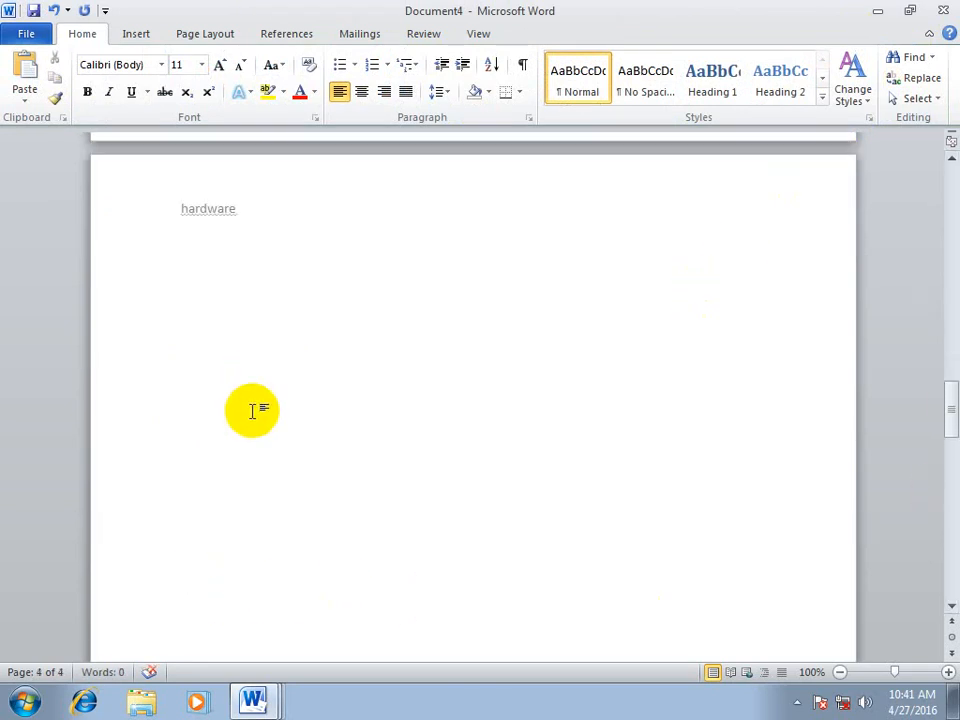
pyautogui.scroll(15, 252, 410)
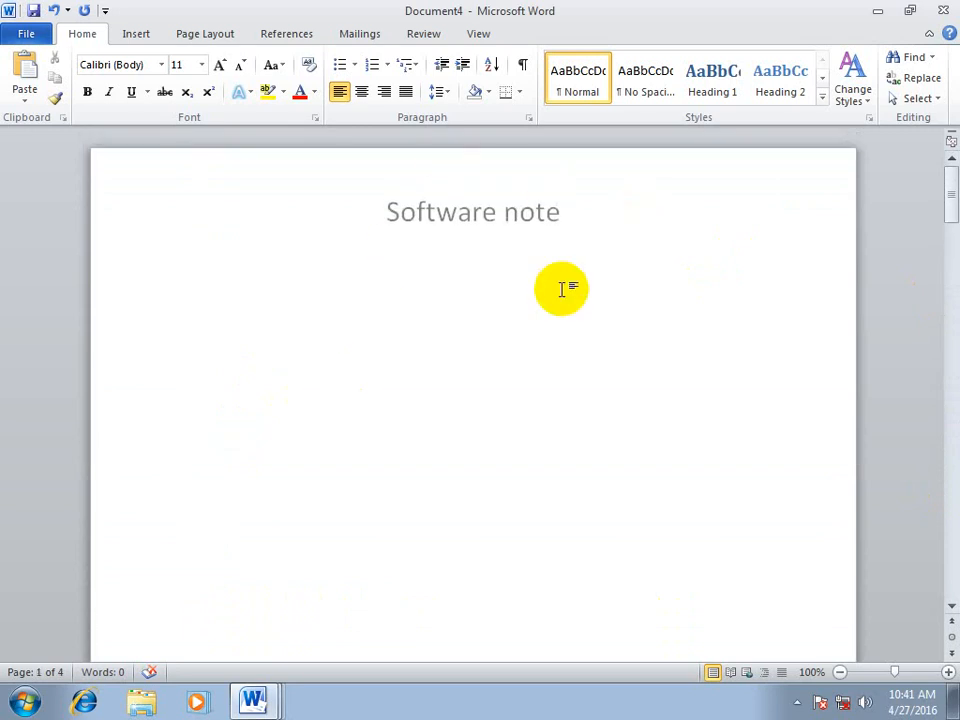
# - Open the first page's header, turn off Different First Page and turn on Different Odd & Even Pages
pyautogui.doubleClick(572, 218)
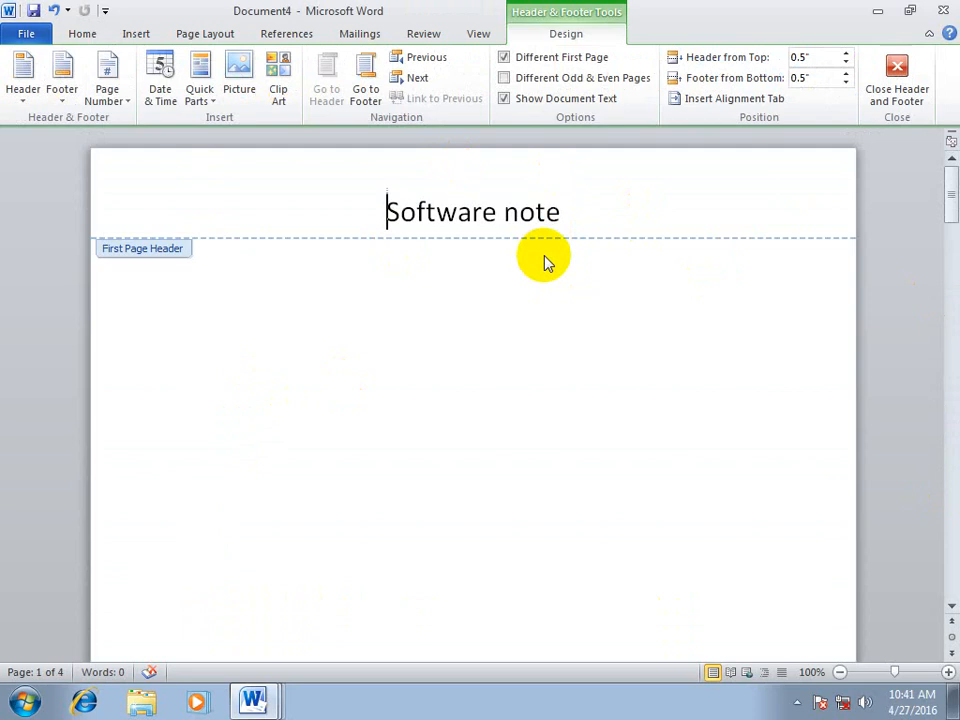
pyautogui.click(545, 58)
pyautogui.click(521, 78)
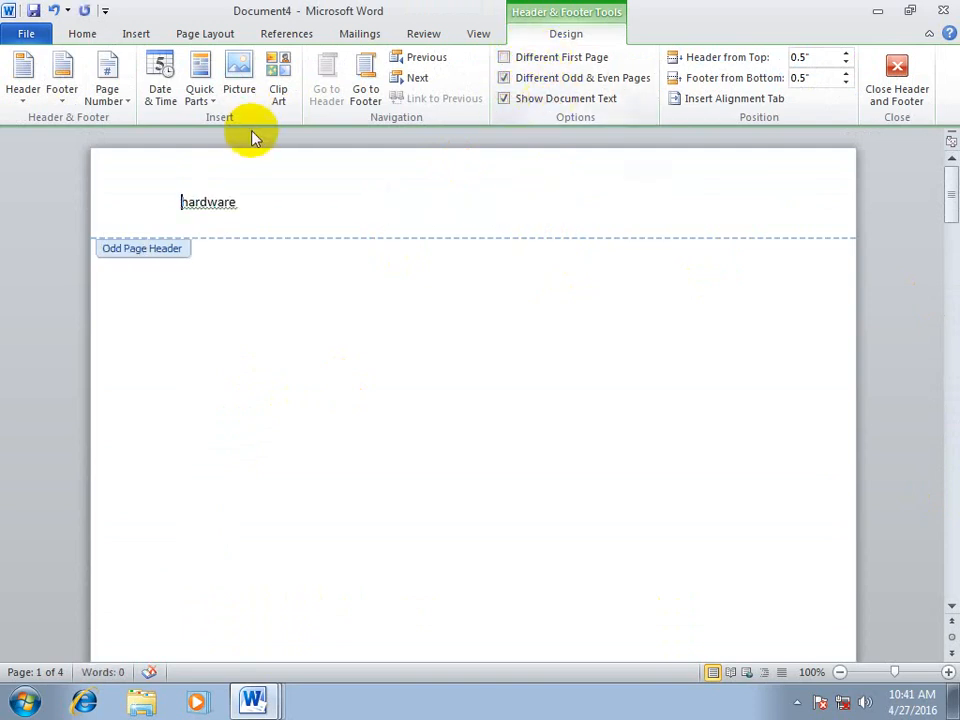
# - Move back and forth between the odd and even page headers and go to the footer of page 2
pyautogui.click(416, 84)
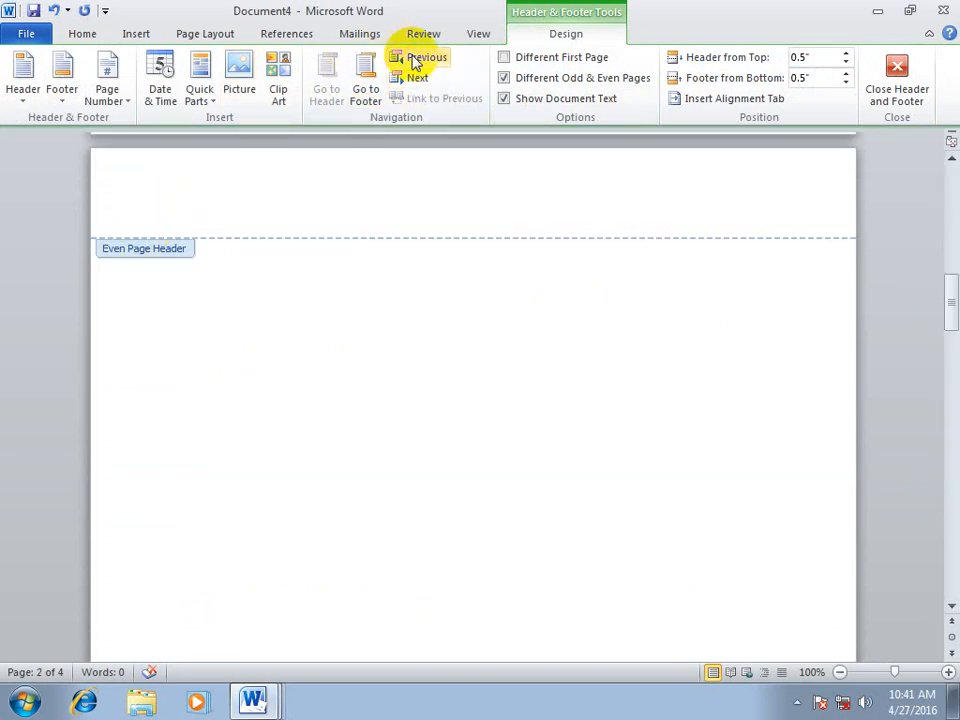
pyautogui.click(417, 60)
pyautogui.click(415, 79)
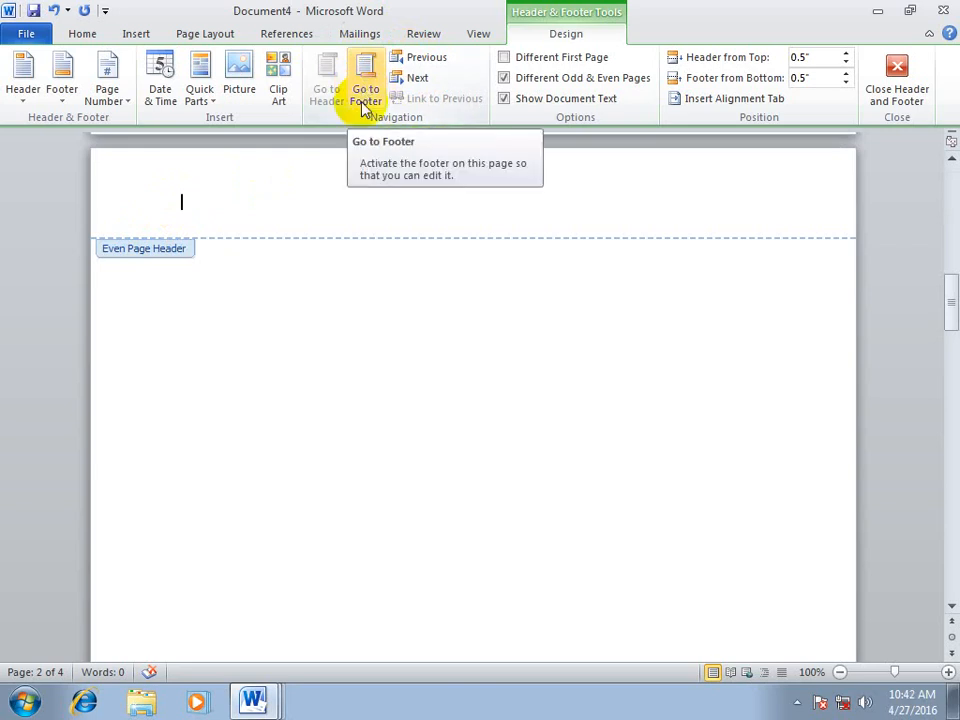
pyautogui.scroll(-3, 630, 338)
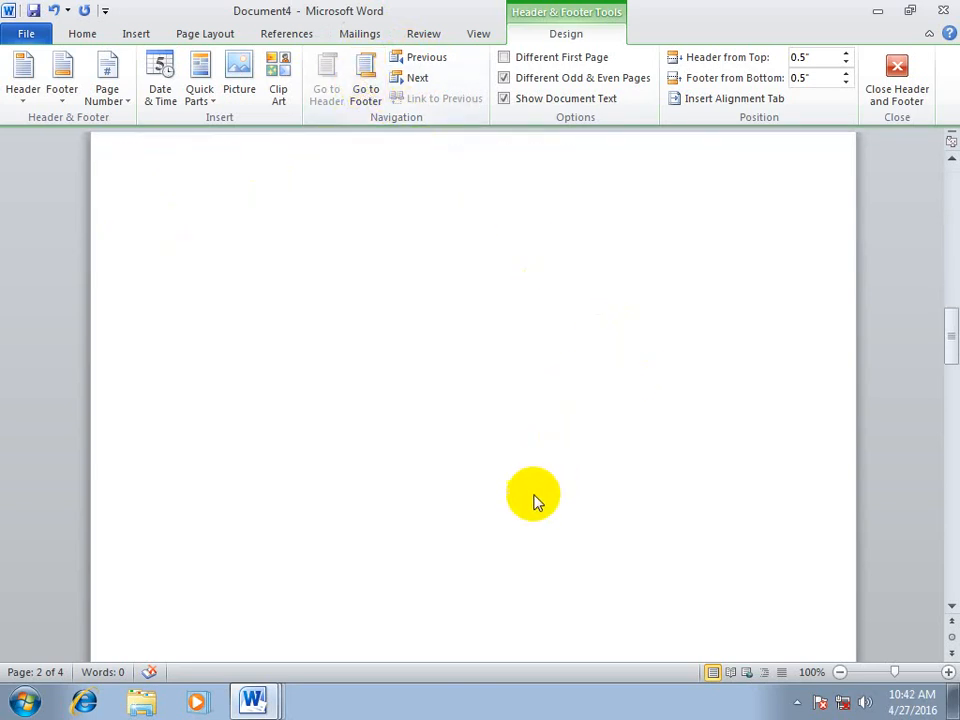
pyautogui.scroll(-3, 534, 499)
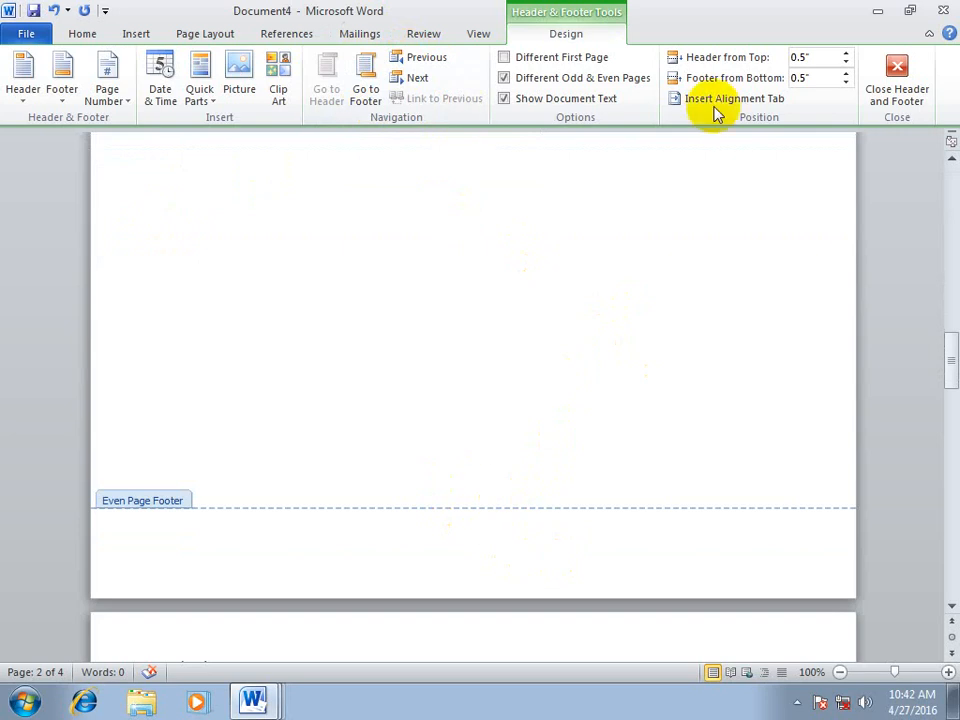
pyautogui.click(366, 80)
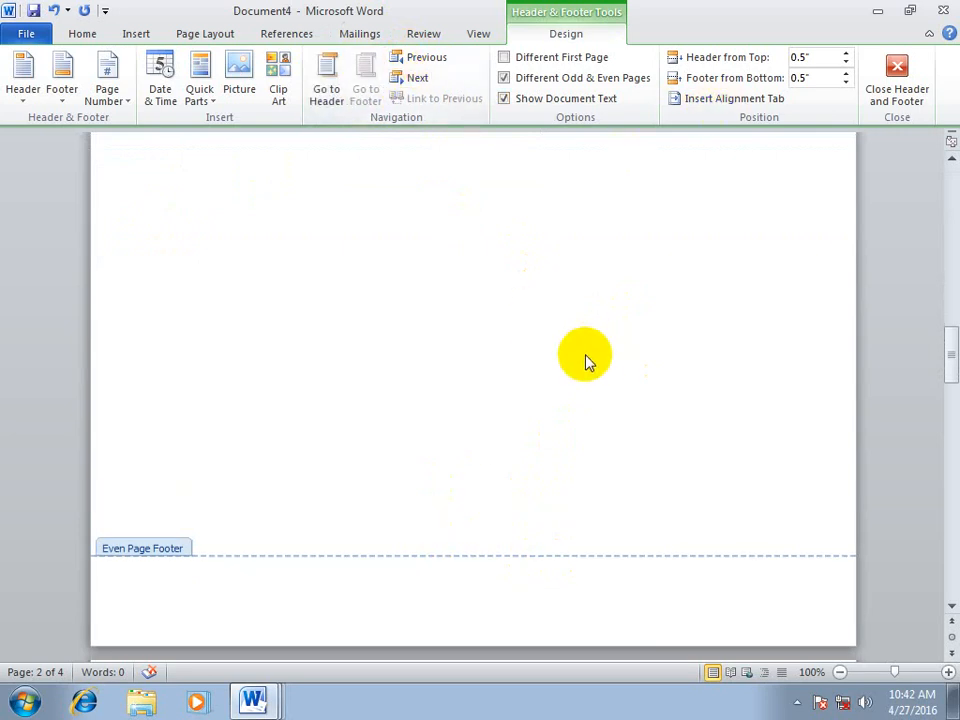
# - Enter "Written by:" followed by the author's name in the even page footer, close the footer and check the other pages
pyautogui.write('wr')
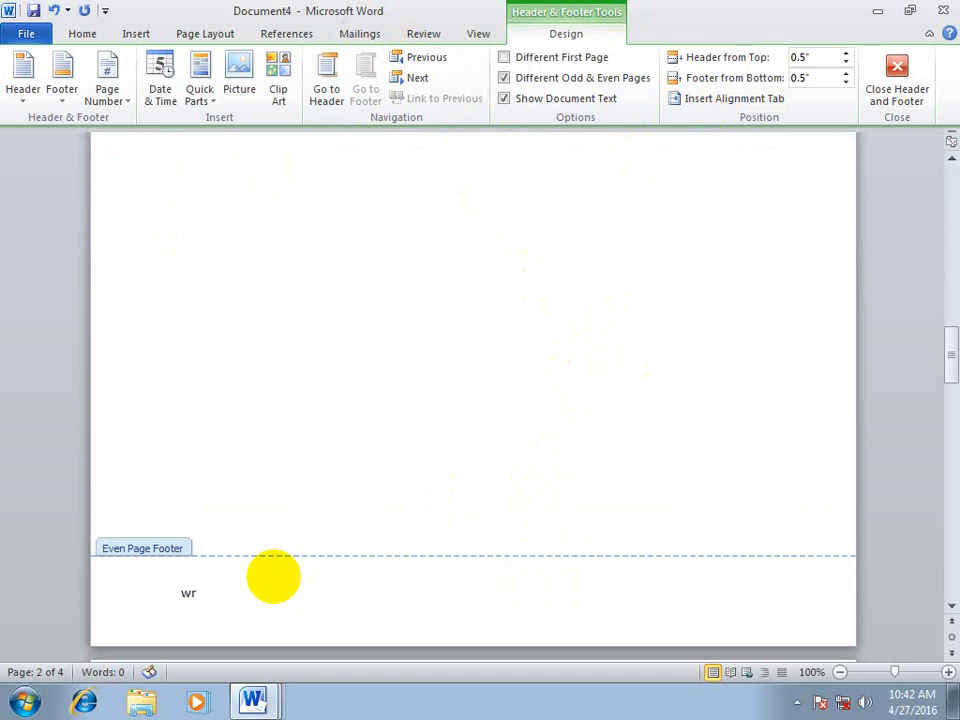
pyautogui.write('itten by: Asad')
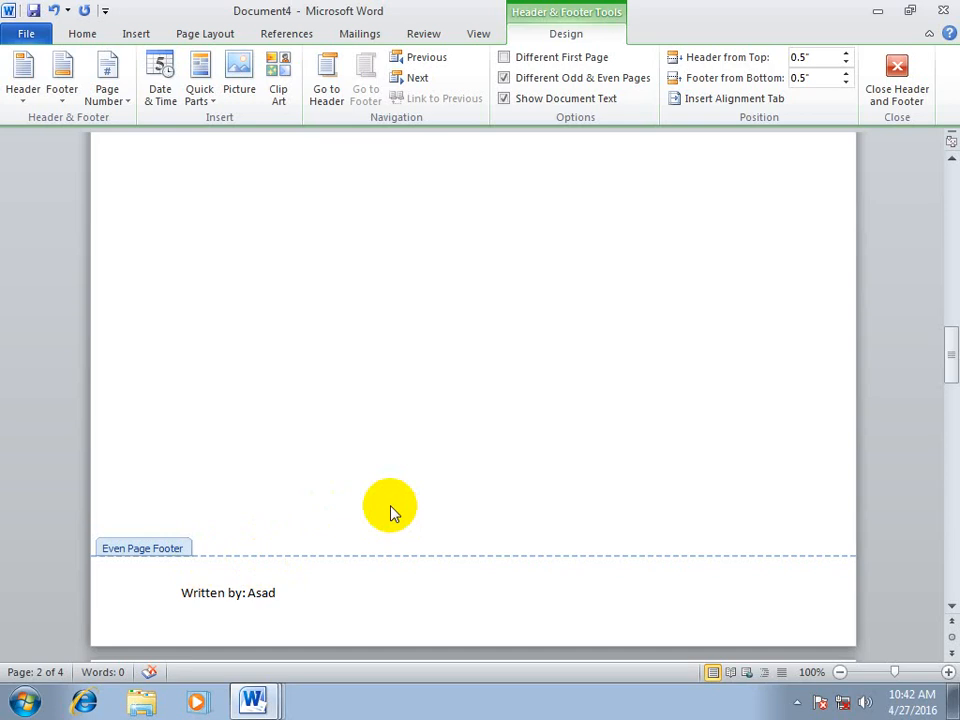
pyautogui.click(896, 95)
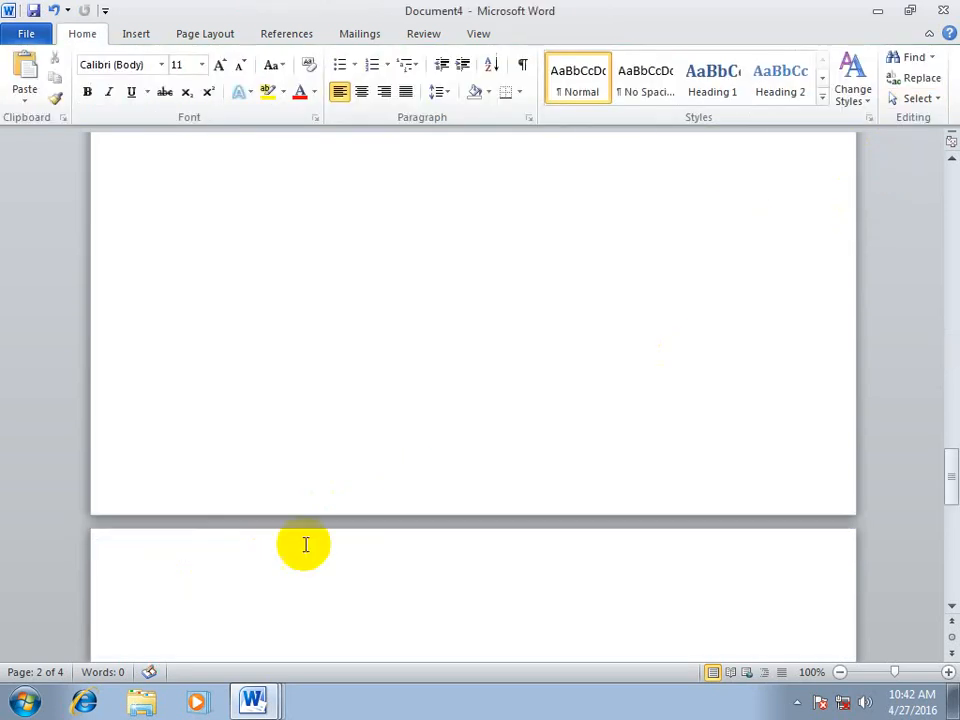
pyautogui.scroll(-15, 305, 544)
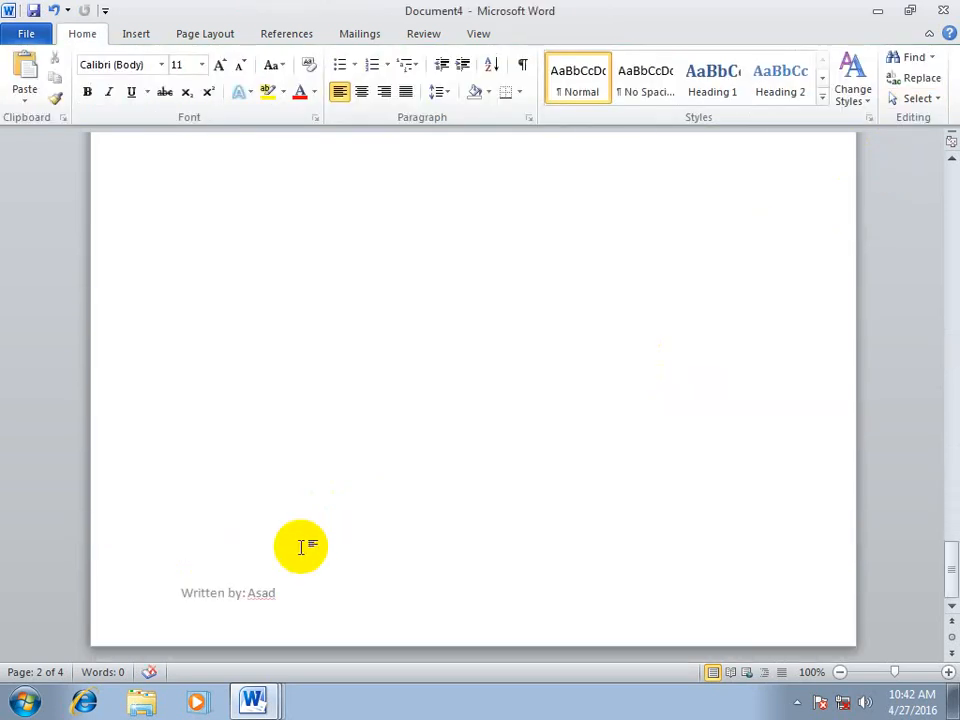
pyautogui.scroll(15, 301, 546)
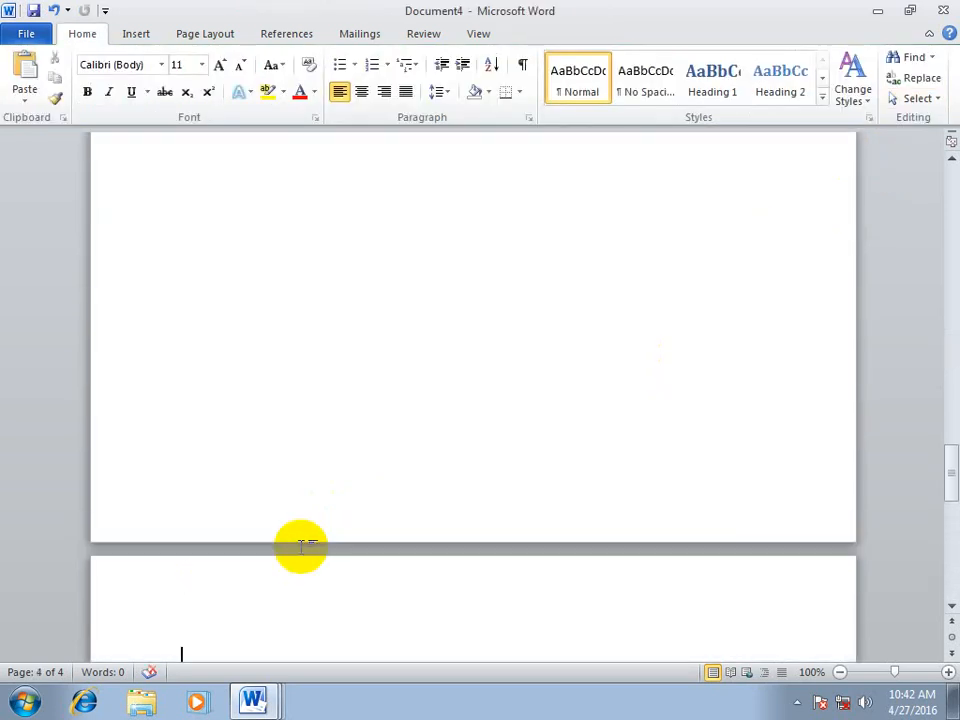
pyautogui.scroll(5, 301, 546)
# - Create a new blank document, insert the built-in Blank header and leave the header area
pyautogui.hotkey('ctrl', 'n')
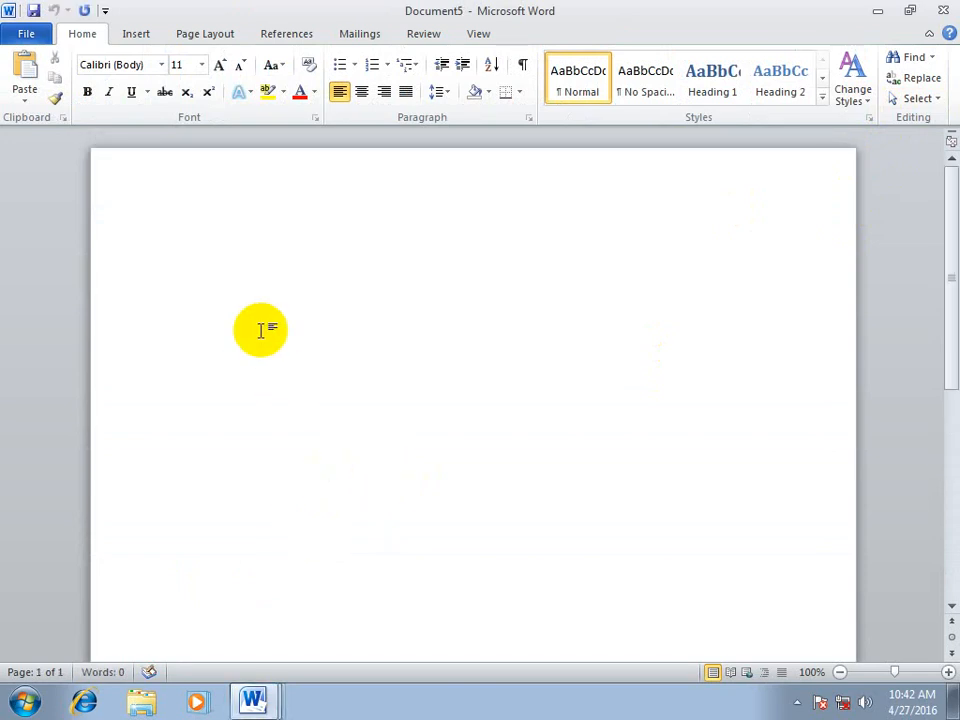
pyautogui.click(136, 33)
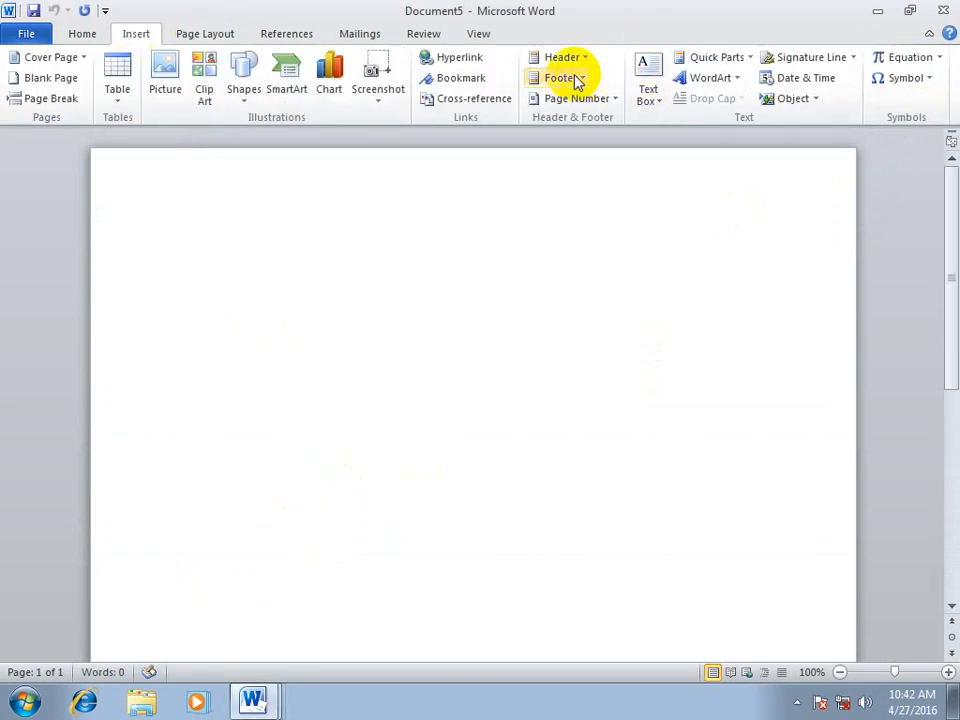
pyautogui.click(572, 78)
pyautogui.click(575, 60)
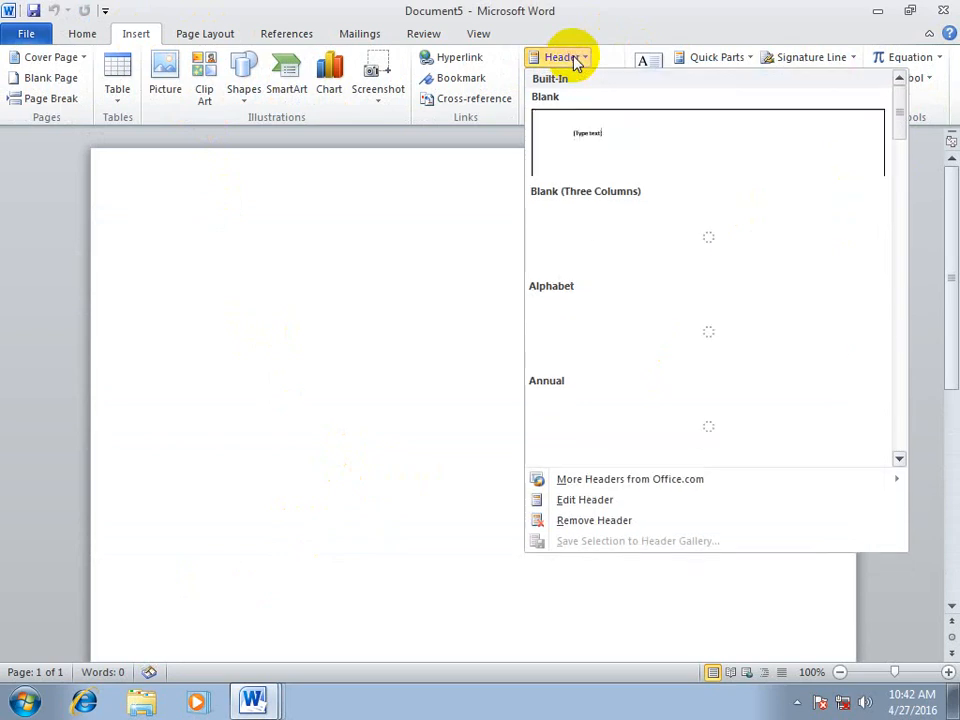
pyautogui.click(574, 128)
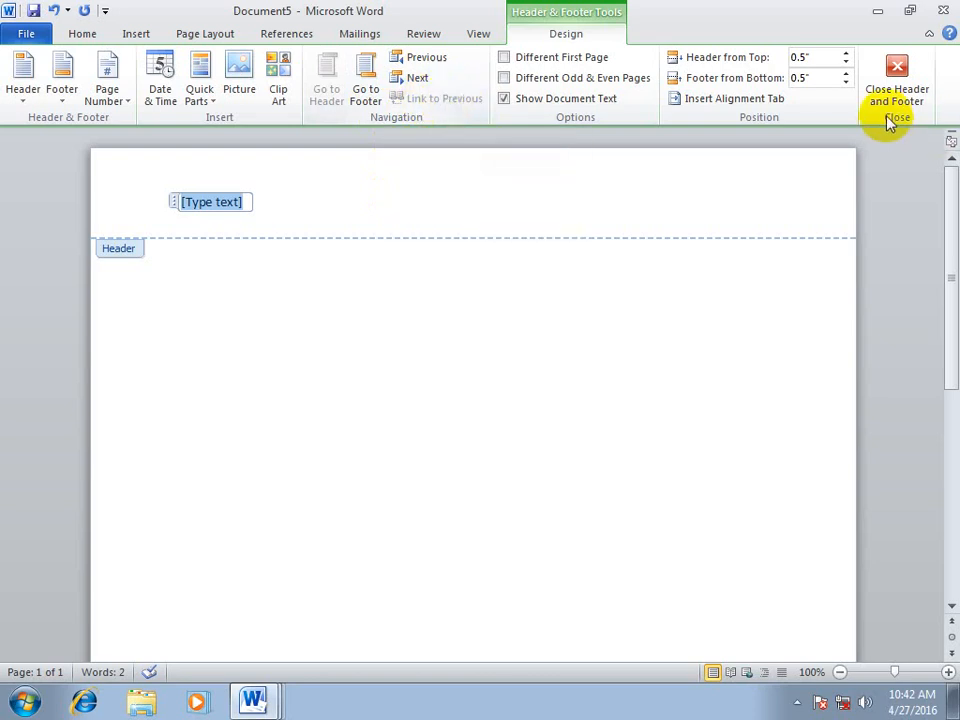
pyautogui.click(895, 85)
# - Create another new document and enter "Hardware note" as its page header
pyautogui.hotkey('ctrl', 'n')
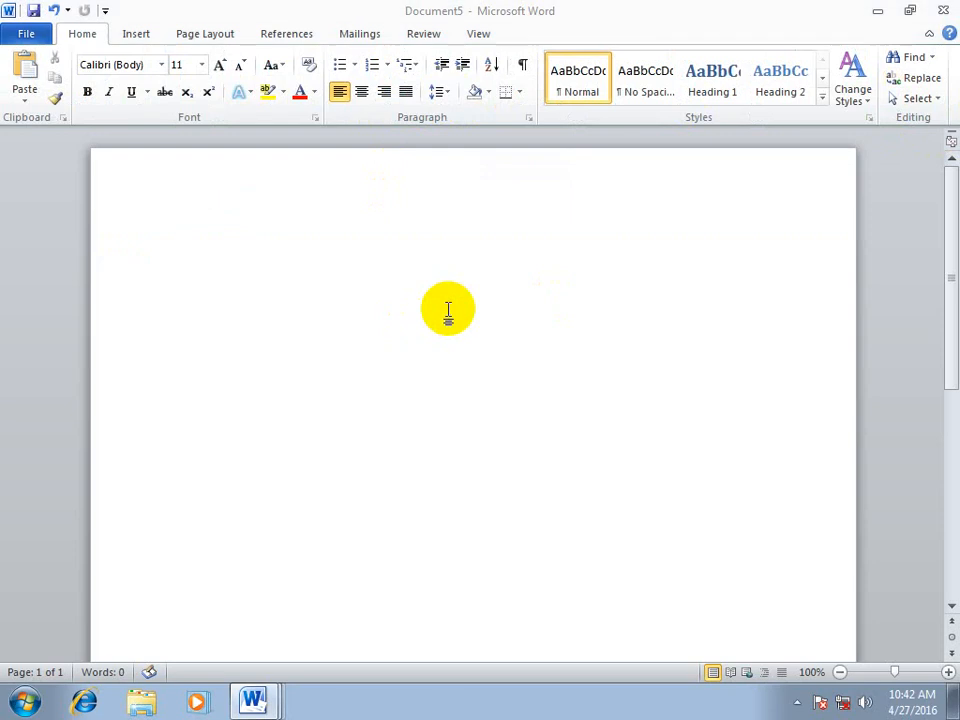
pyautogui.doubleClick(189, 234)
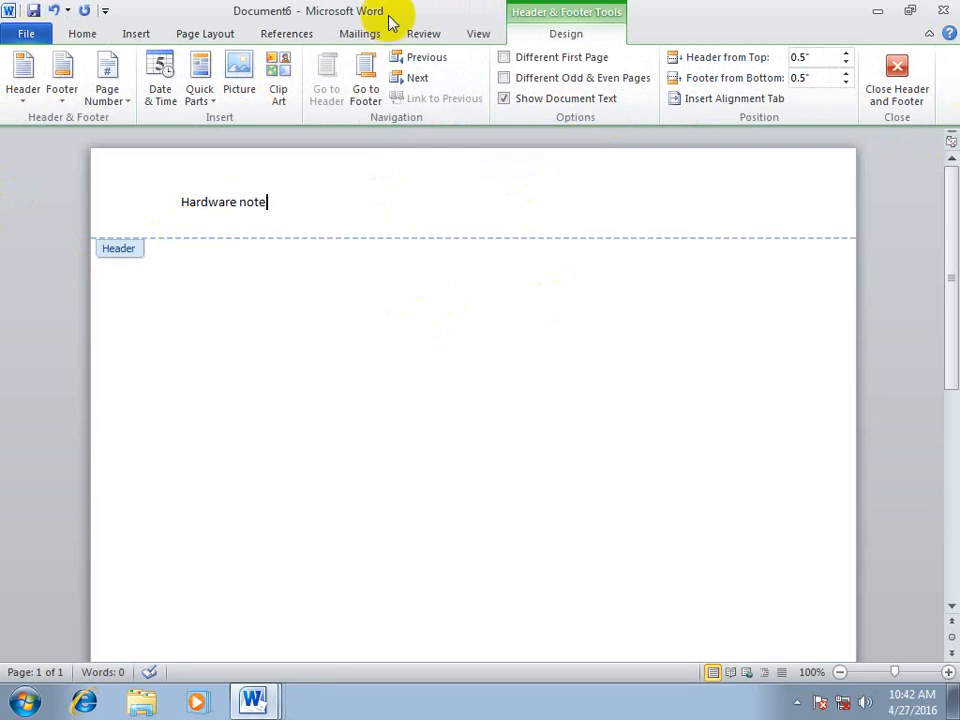
pyautogui.click(886, 106)
# - Add three page breaks to make four pages and check the header on each page
pyautogui.hotkey('ctrl', 'Return')
pyautogui.hotkey('ctrl', 'Return')
pyautogui.hotkey('ctrl', 'Return')
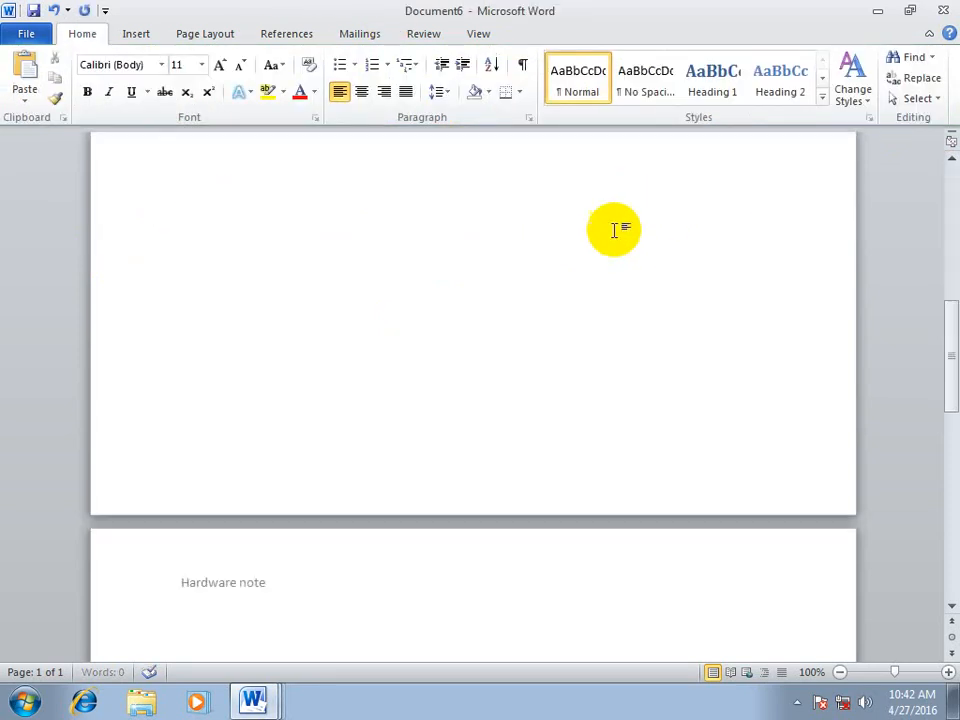
pyautogui.scroll(-3, 484, 348)
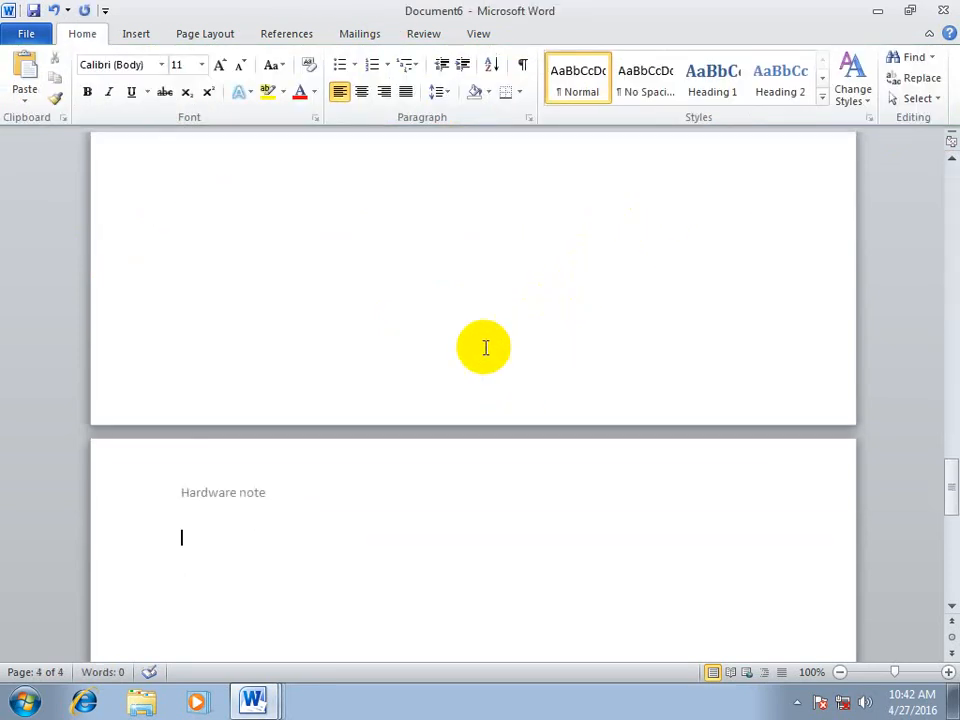
pyautogui.scroll(5, 484, 348)
pyautogui.moveTo(955, 425); pyautogui.dragTo(955, 185)
pyautogui.moveTo(946, 170); pyautogui.dragTo(950, 365)
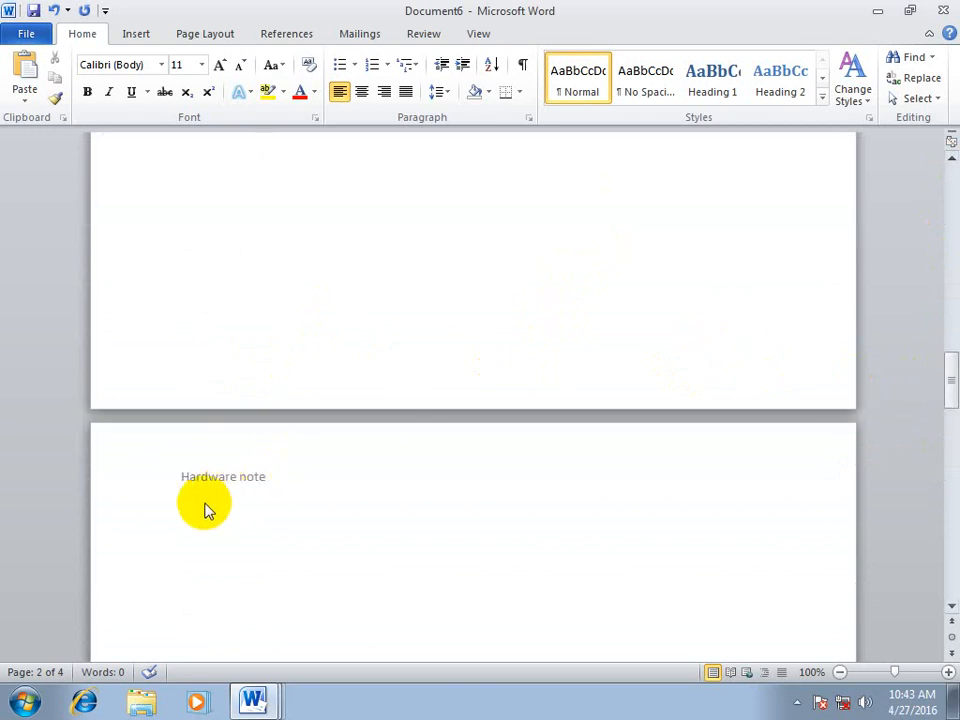
# - Insert a Next Page section break so that a new section starts on page 3
pyautogui.click(236, 521)
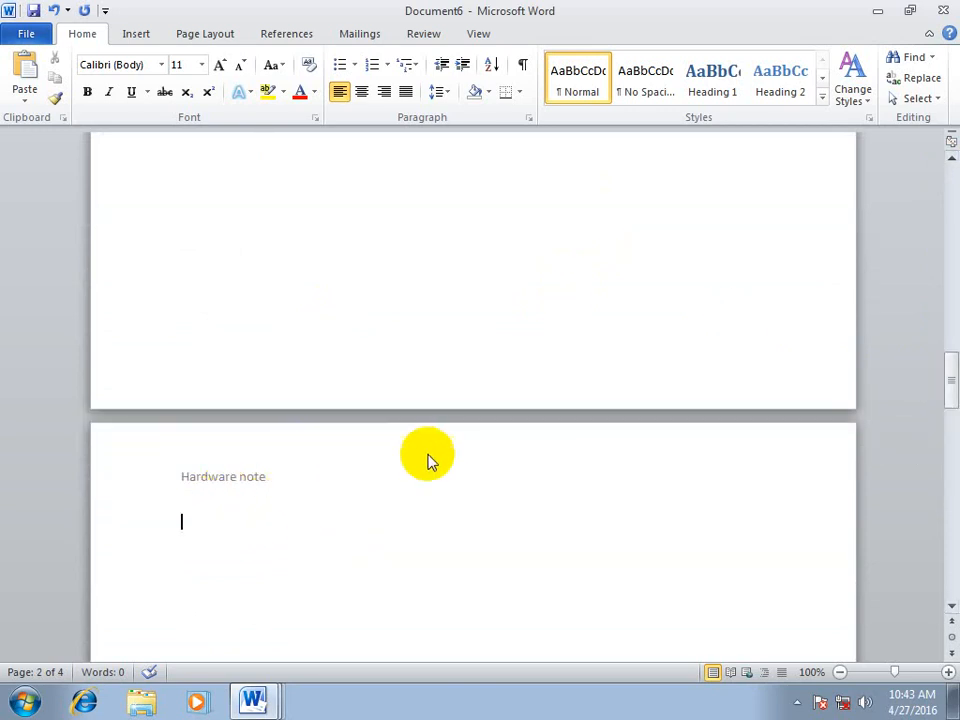
pyautogui.click(205, 34)
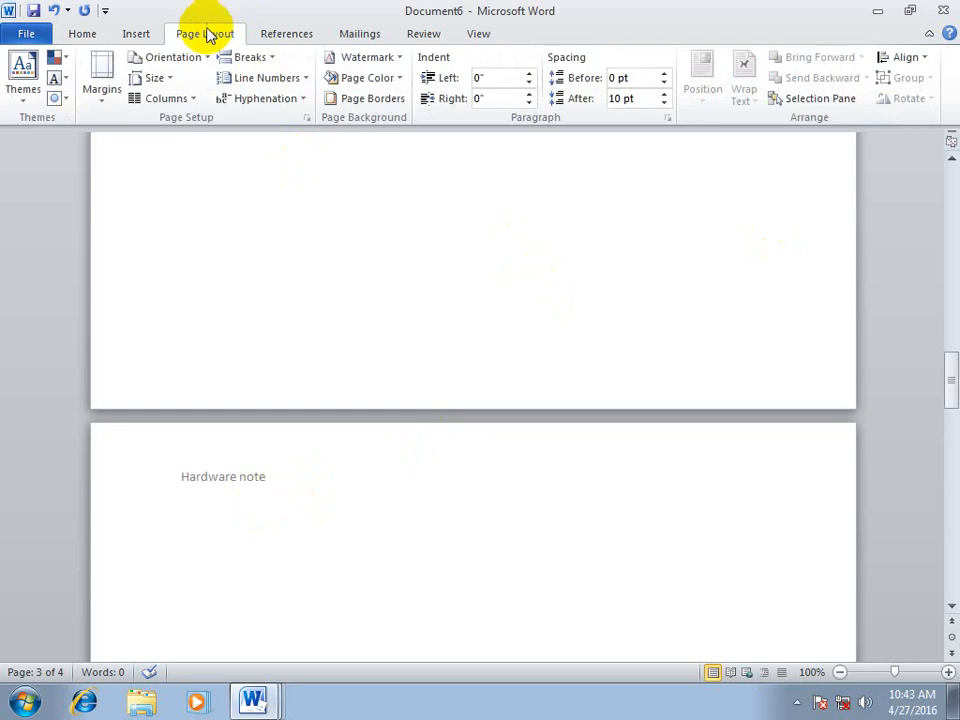
pyautogui.click(268, 60)
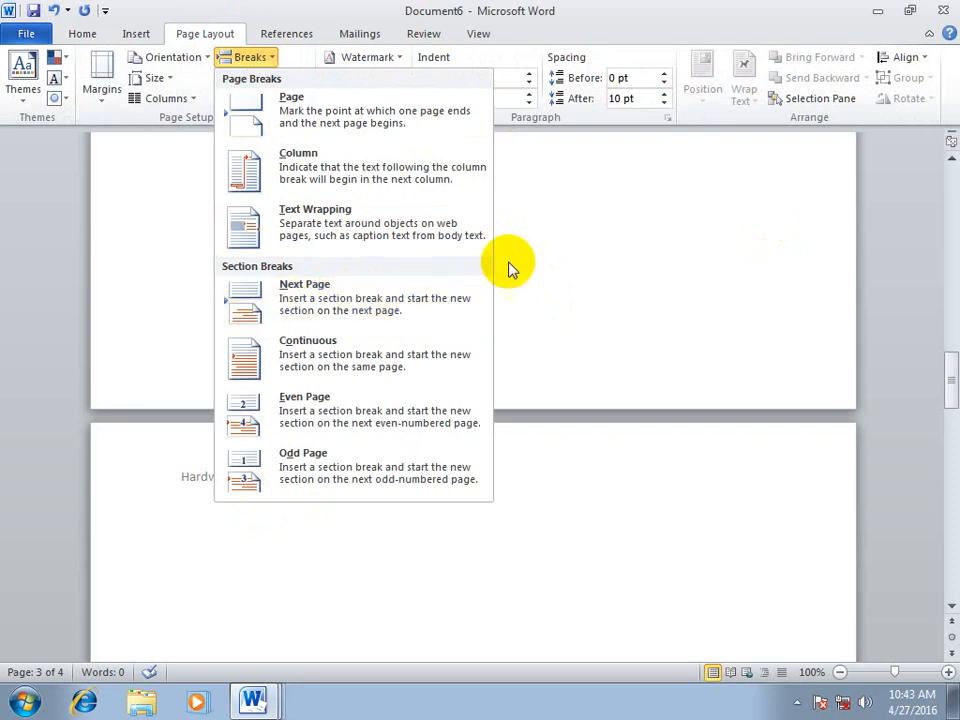
pyautogui.click(559, 268)
pyautogui.click(262, 60)
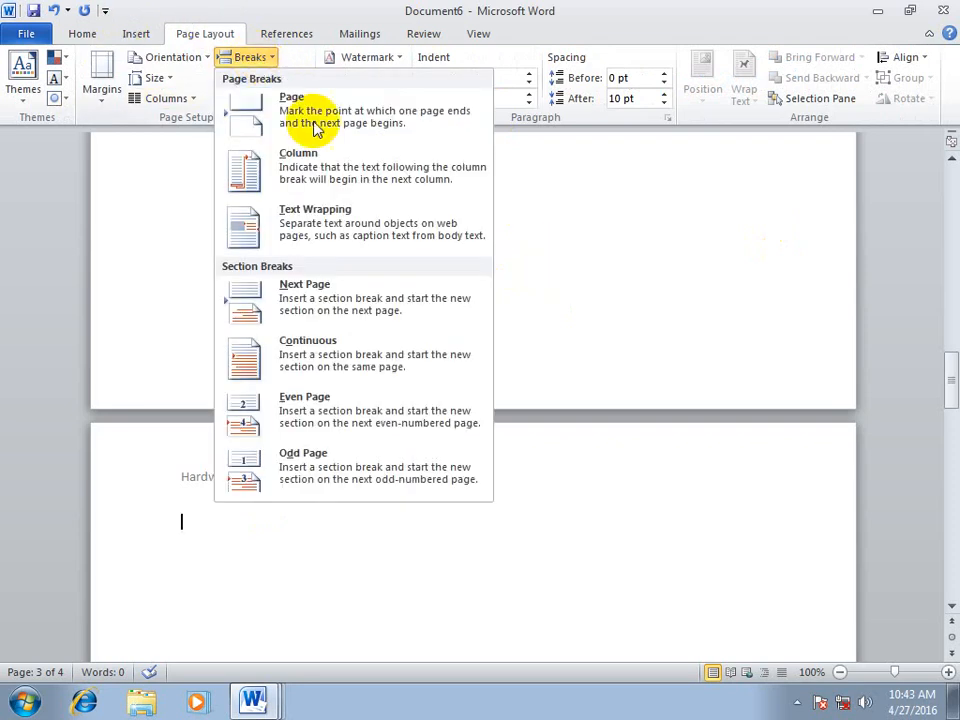
pyautogui.click(289, 304)
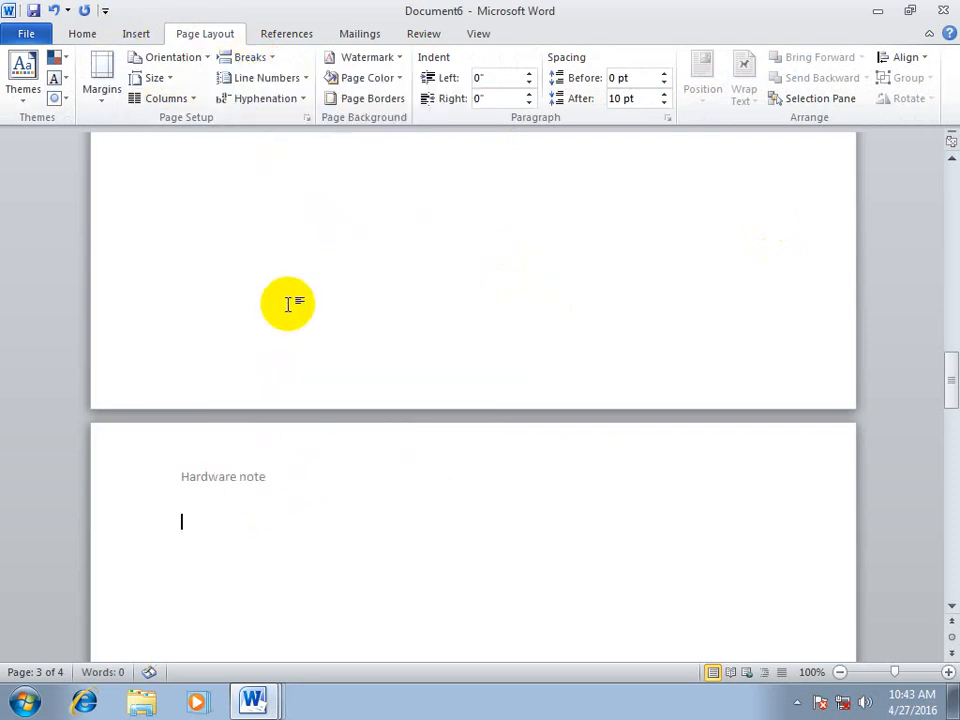
# - Unlink the page 3 header from the previous section, replace its text with "Windows note" and close the header
pyautogui.doubleClick(289, 481)
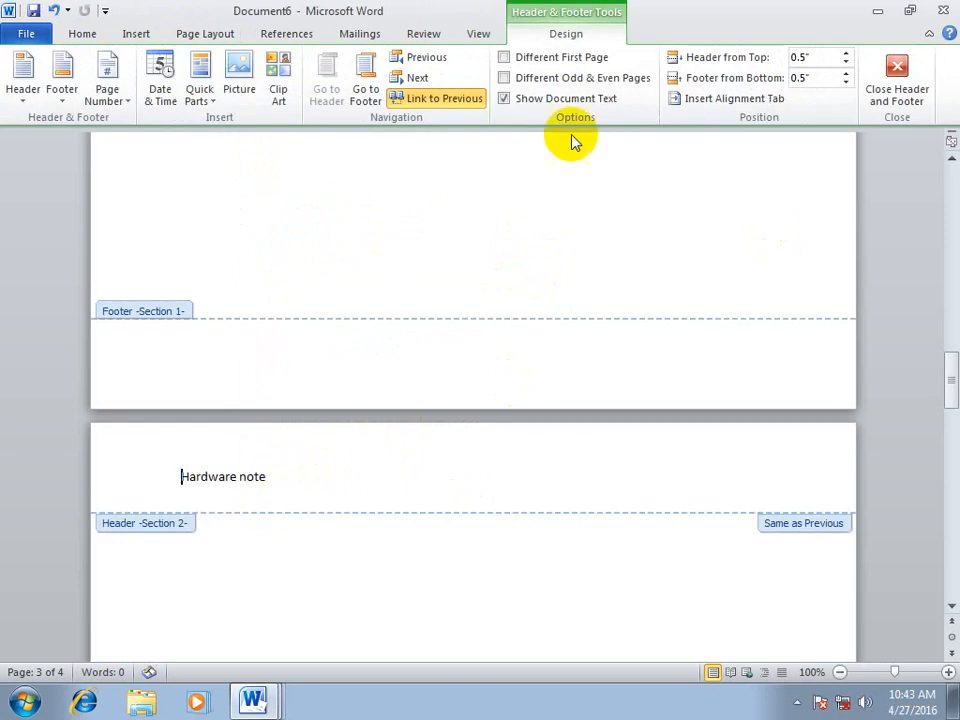
pyautogui.click(447, 101)
pyautogui.scroll(-5, 379, 214)
pyautogui.click(110, 183)
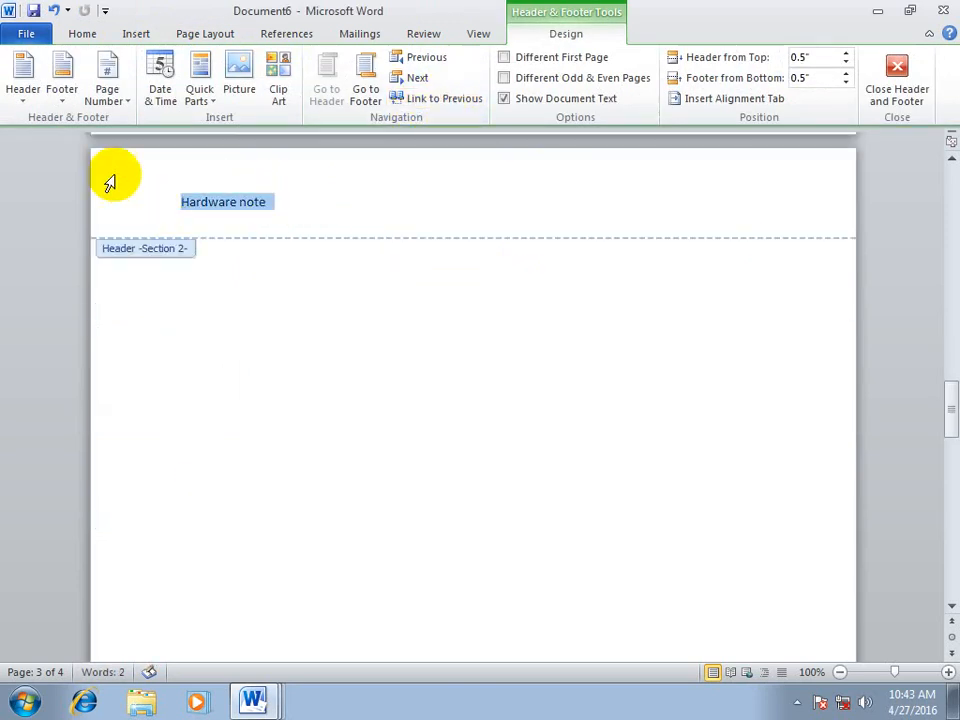
pyautogui.write('ws')
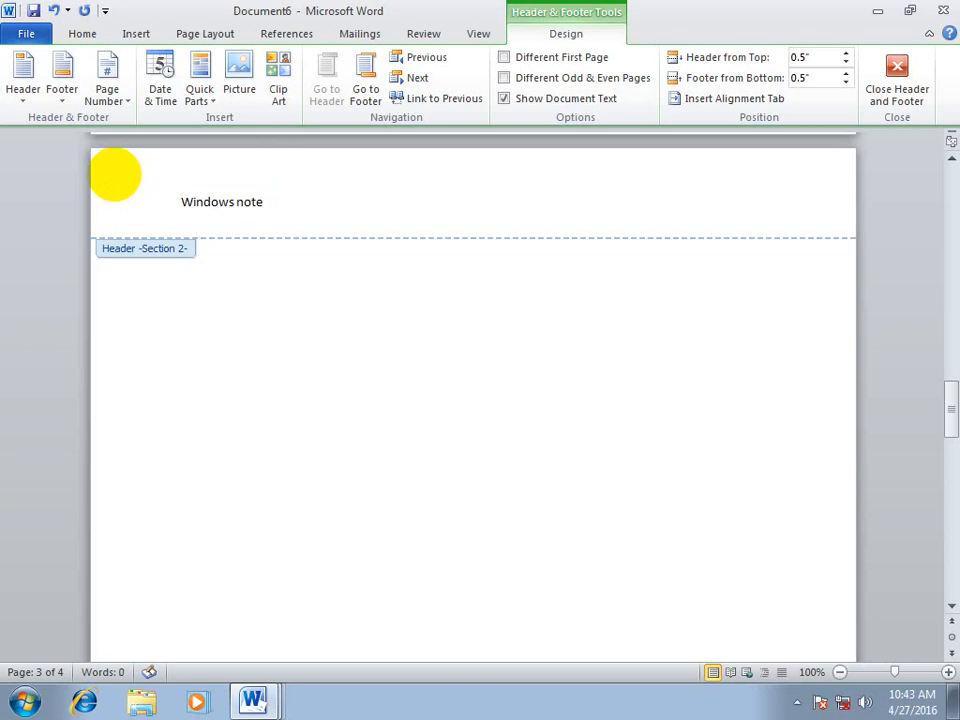
pyautogui.click(896, 92)
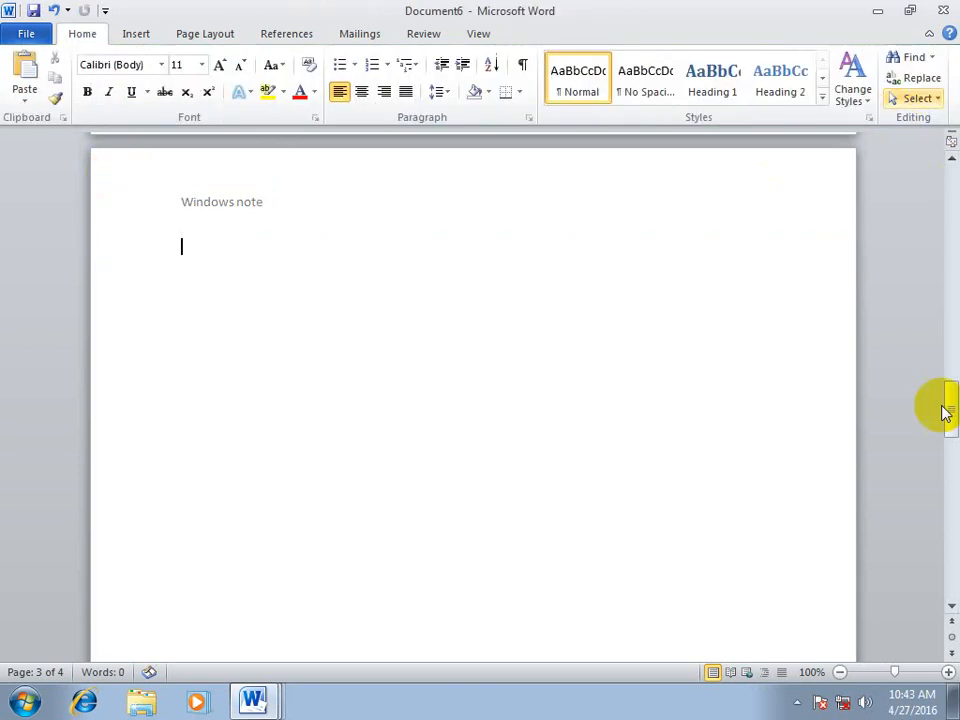
# - Insert a Next Page section break so that a new section starts on page 2
pyautogui.moveTo(950, 415); pyautogui.dragTo(949, 288)
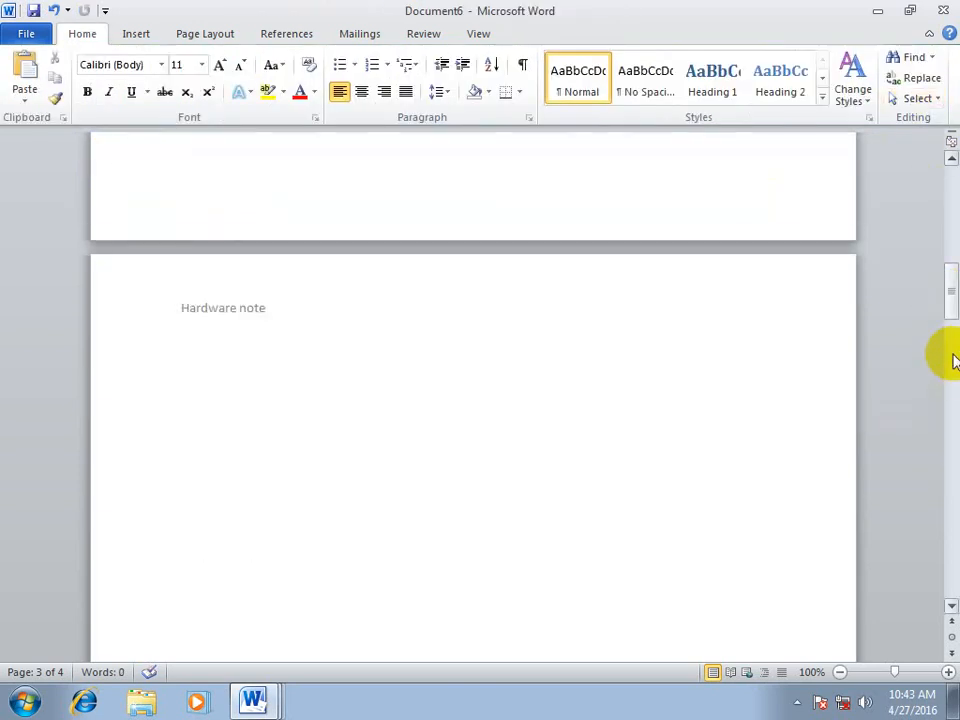
pyautogui.click(186, 338)
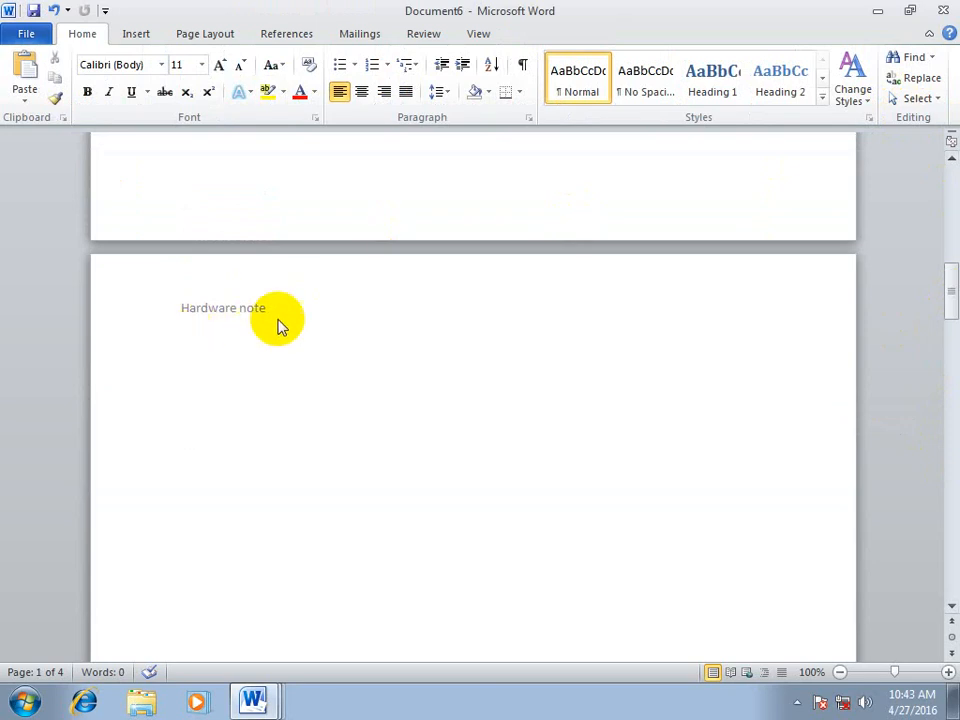
pyautogui.click(182, 347)
pyautogui.click(176, 330)
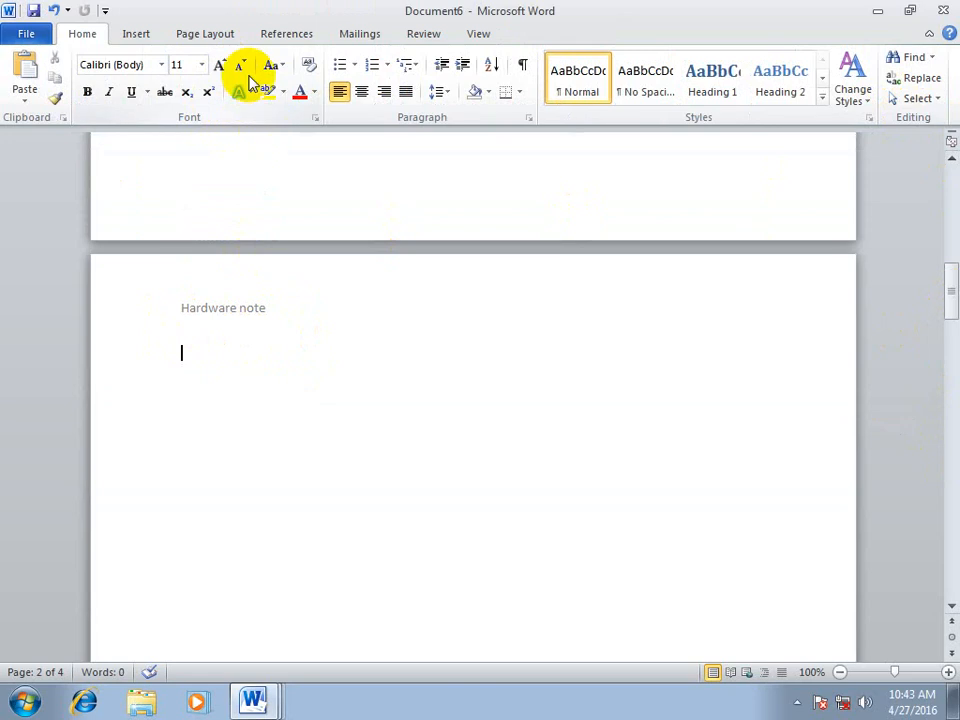
pyautogui.click(210, 36)
pyautogui.click(248, 57)
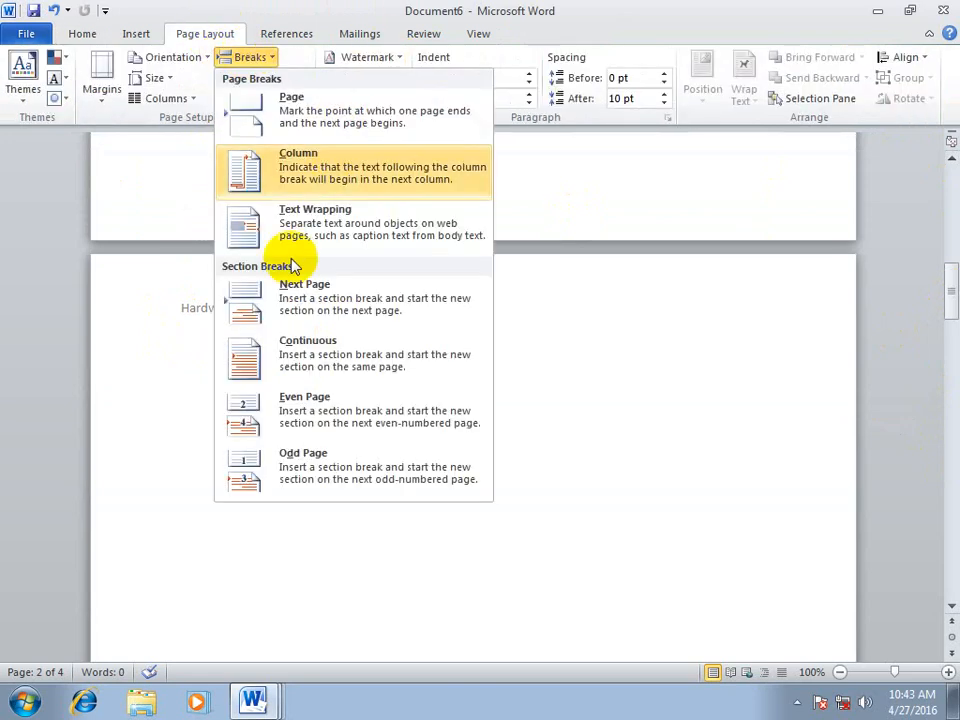
pyautogui.press('Escape')
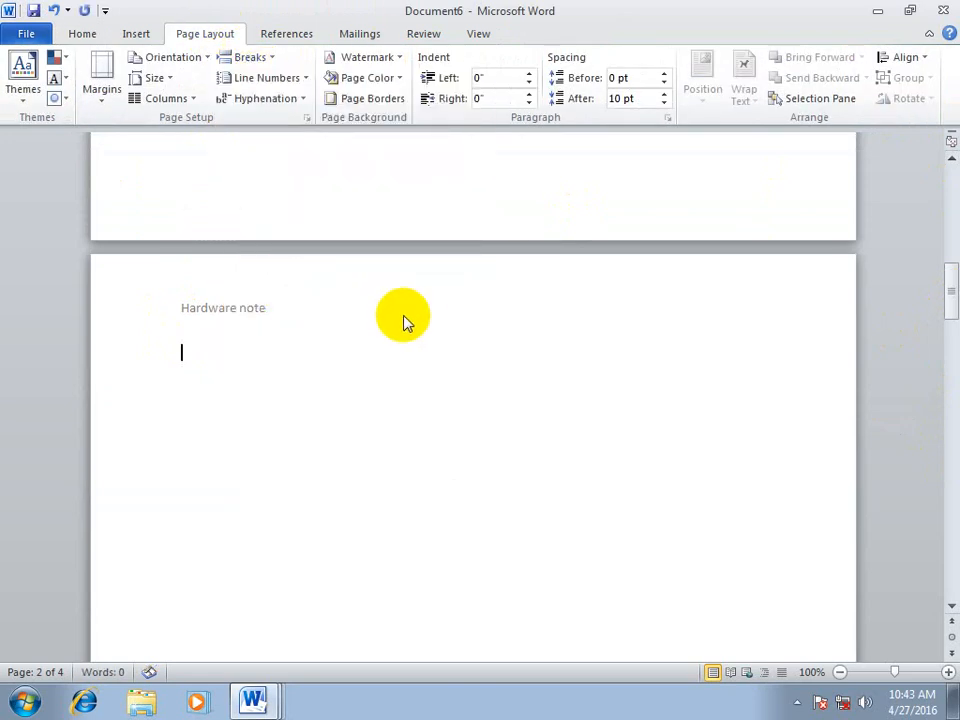
# - Unlink the page 2 header from the previous section, replace its text with "Web note" and check the header on page 3
pyautogui.doubleClick(281, 312)
pyautogui.click(463, 100)
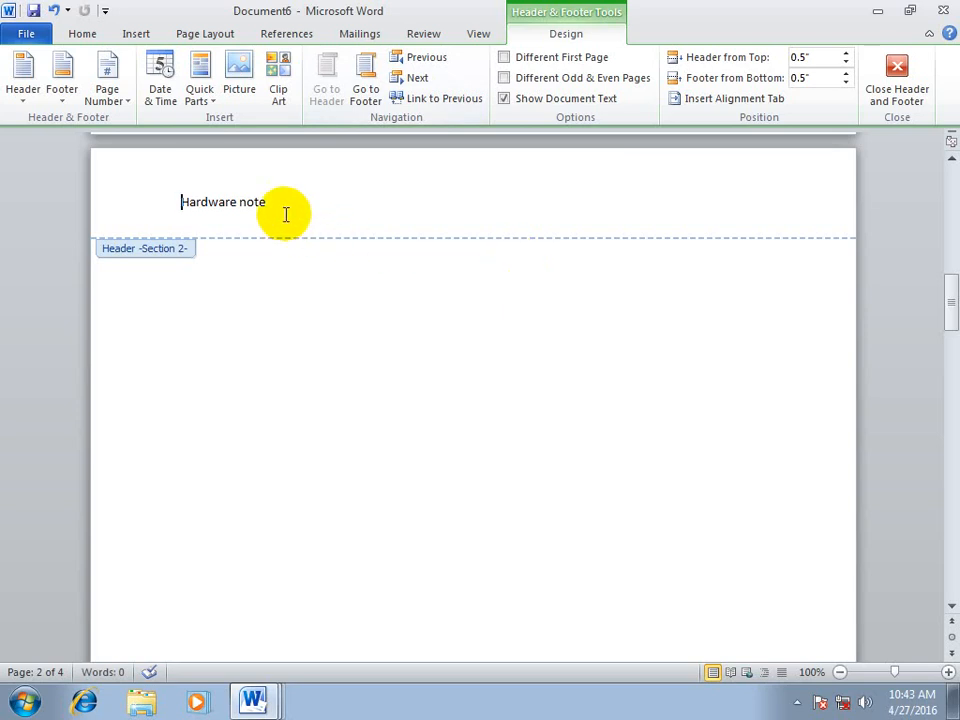
pyautogui.moveTo(285, 214); pyautogui.dragTo(186, 213)
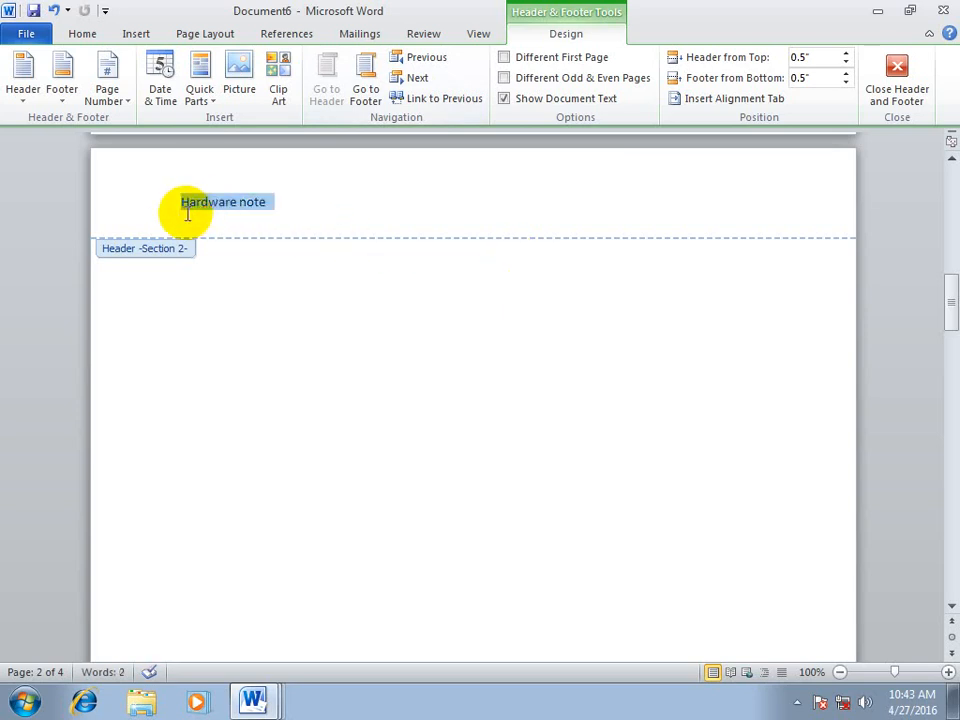
pyautogui.write('w')
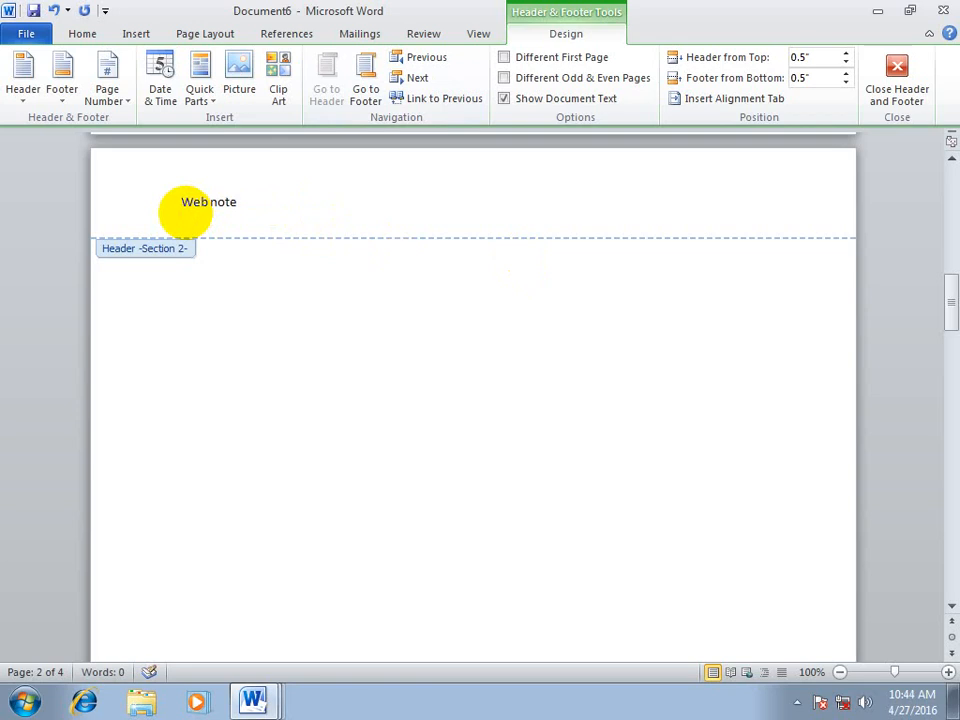
pyautogui.click(896, 82)
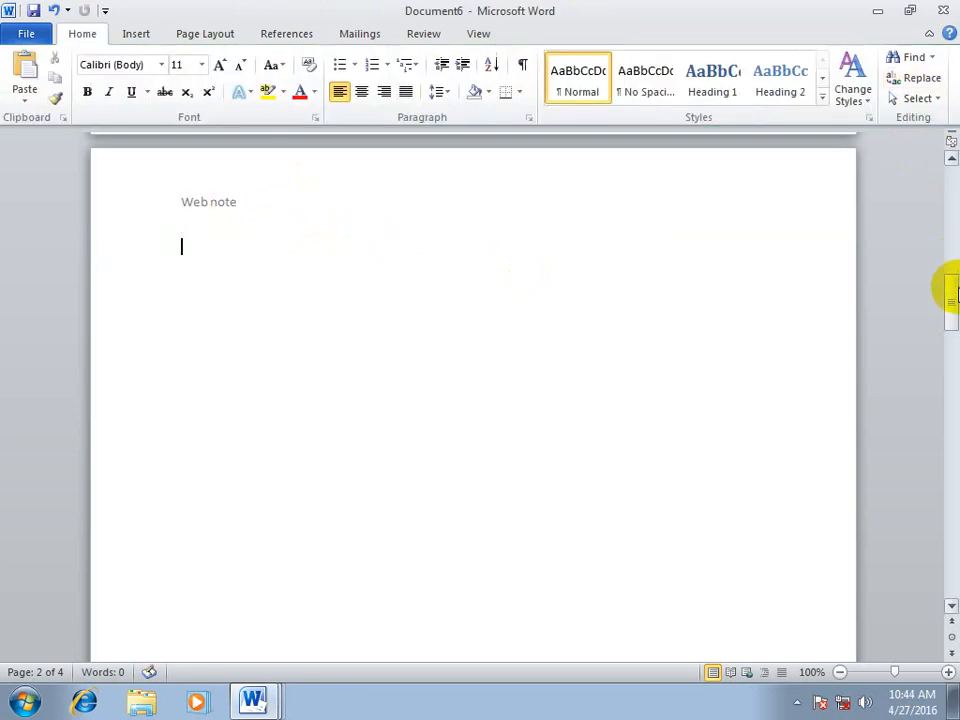
pyautogui.moveTo(952, 283); pyautogui.dragTo(951, 396)
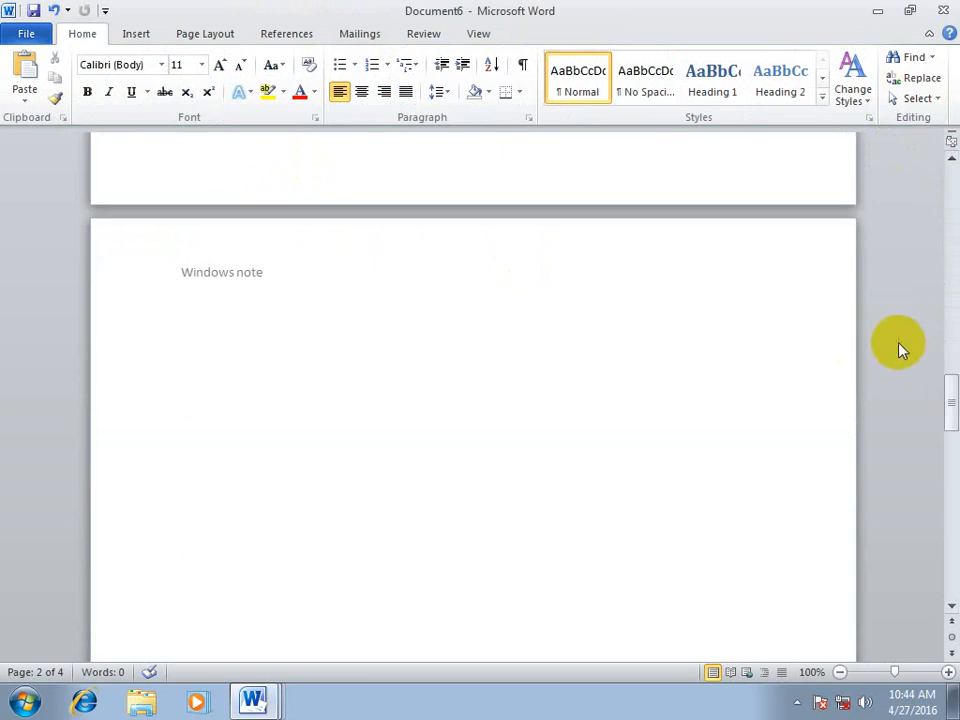
# - Review the available section break types, dismiss the list and create a new blank document
pyautogui.click(228, 34)
pyautogui.click(258, 77)
pyautogui.click(254, 58)
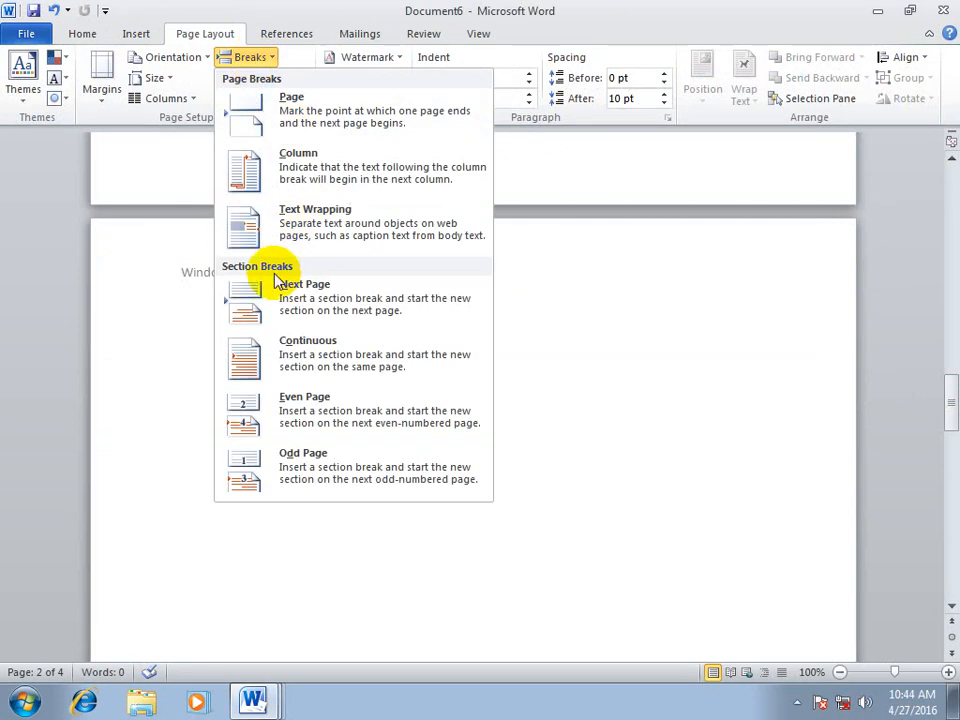
pyautogui.click(531, 293)
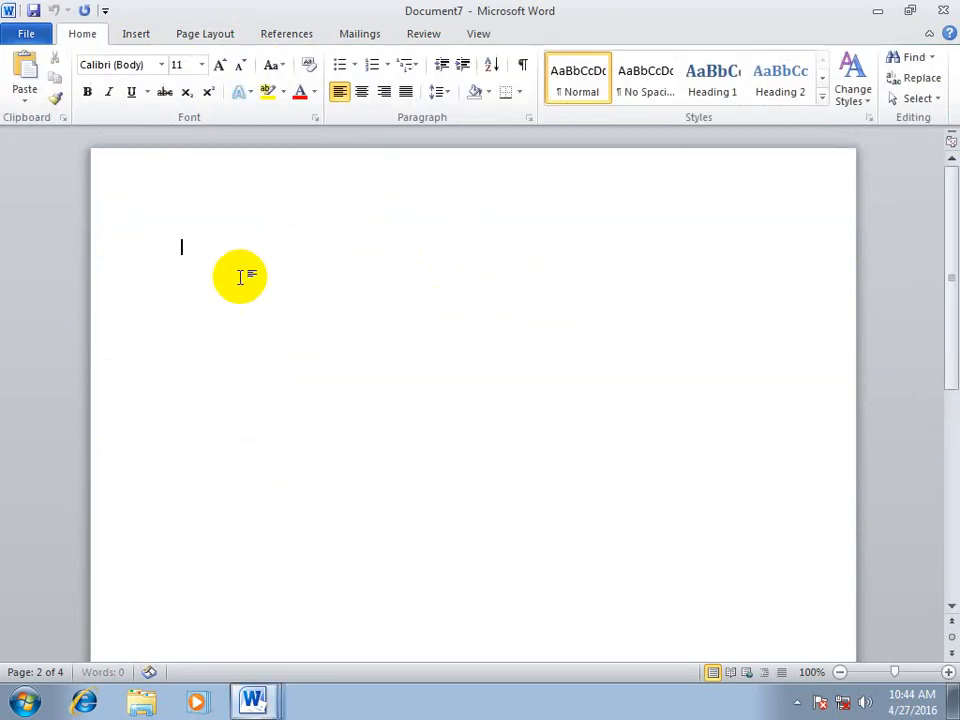
# - Enter "Well come" as the header text of the new document and close the header
pyautogui.doubleClick(233, 231)
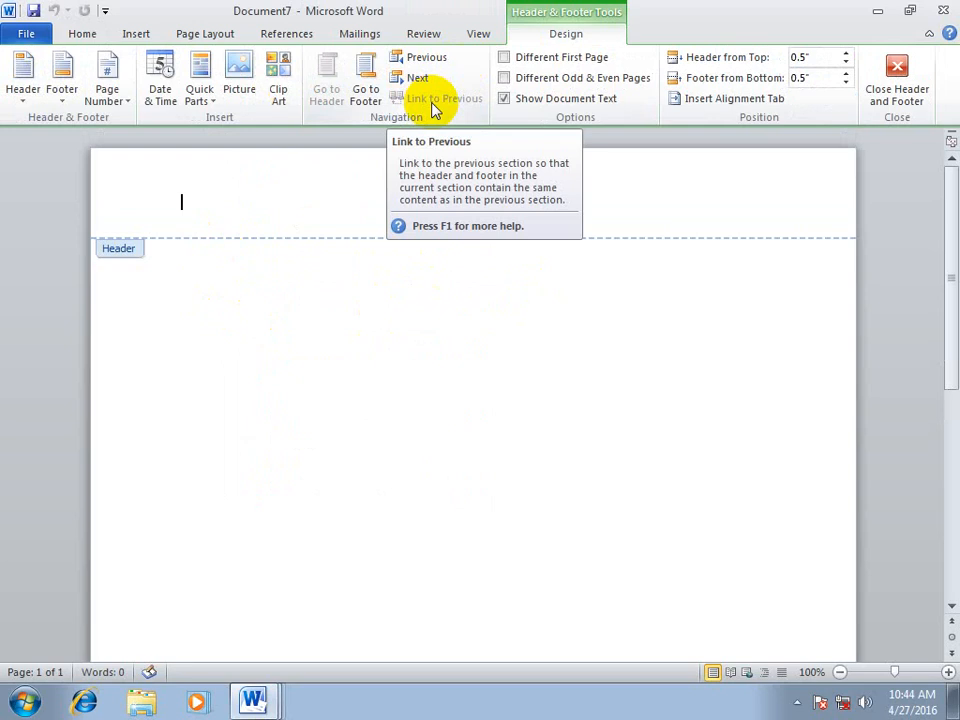
pyautogui.click(134, 33)
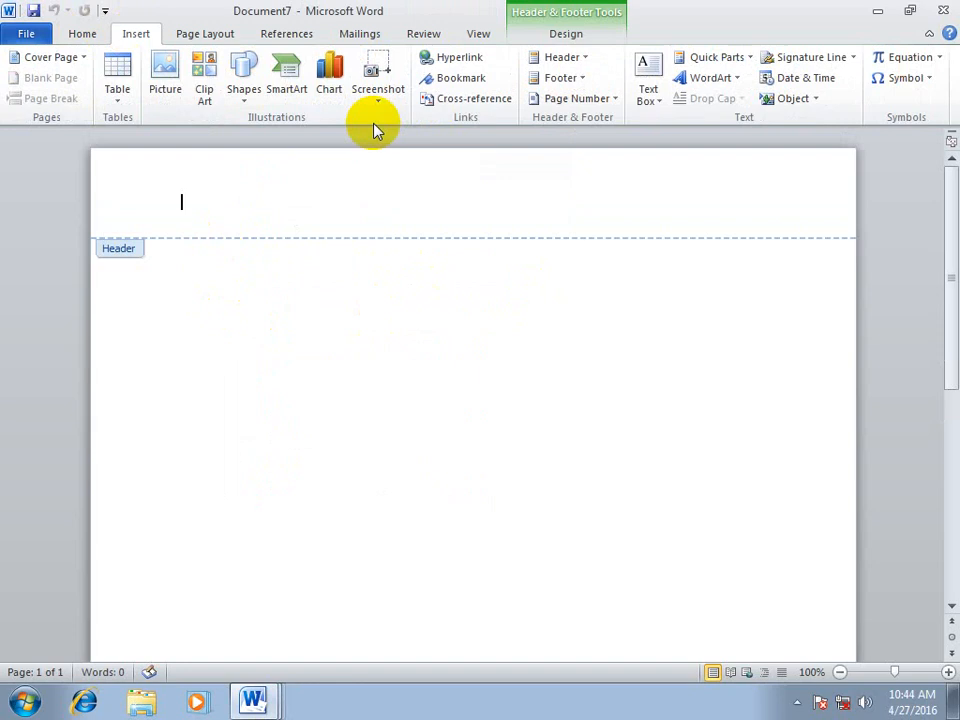
pyautogui.click(559, 58)
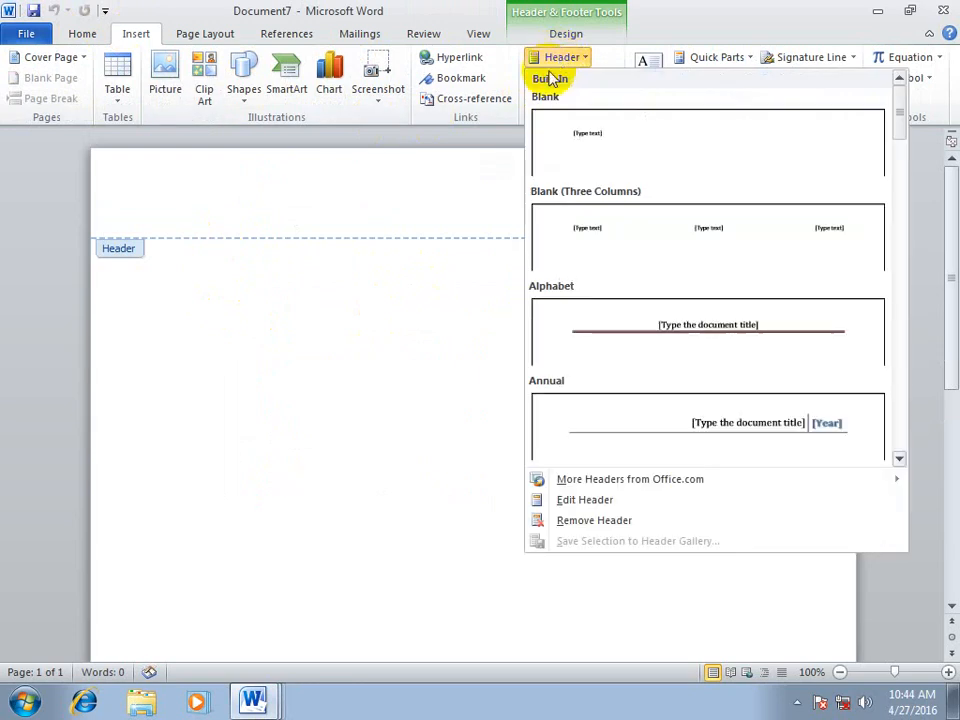
pyautogui.click(398, 272)
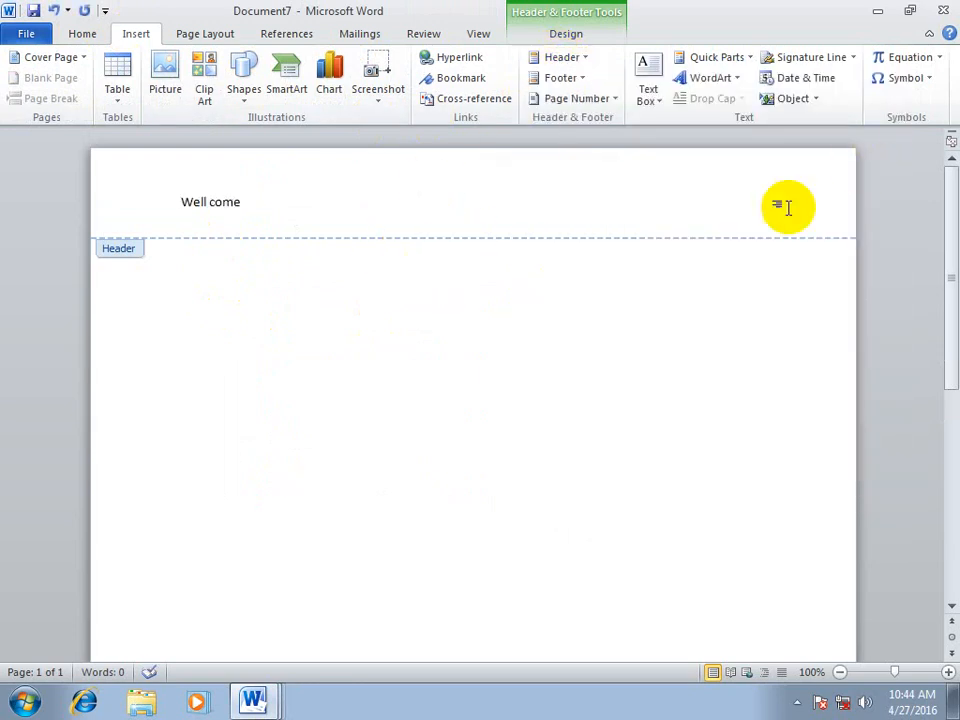
pyautogui.click(580, 37)
pyautogui.click(890, 75)
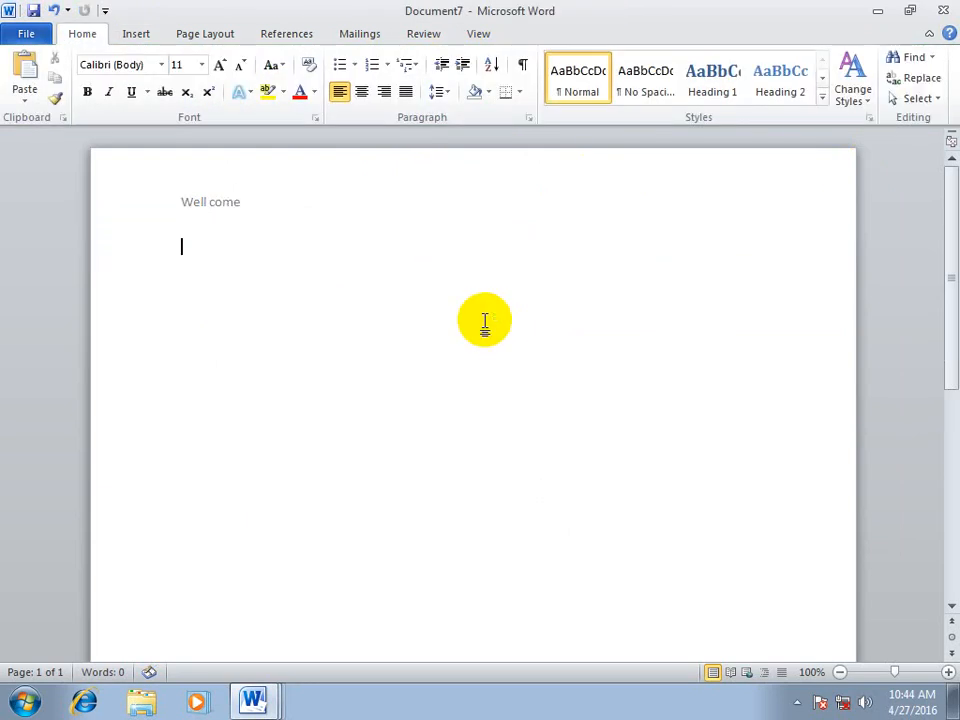
# - Reopen the header with Edit Header, insert "fgsdfsdf" before "Well come" and close it
pyautogui.click(141, 35)
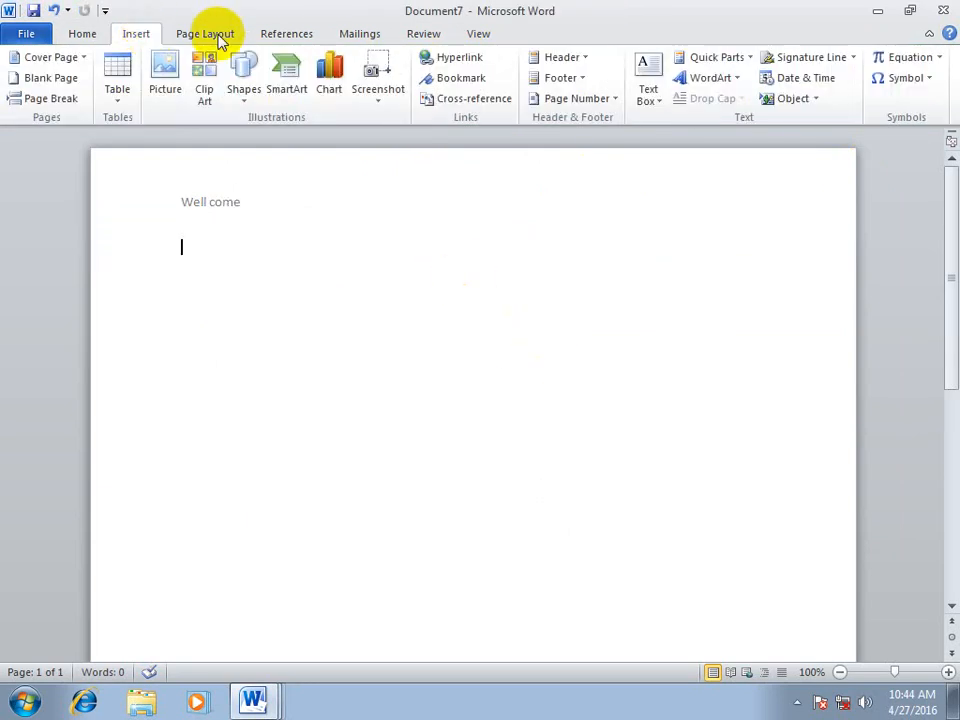
pyautogui.click(575, 64)
pyautogui.moveTo(578, 487)
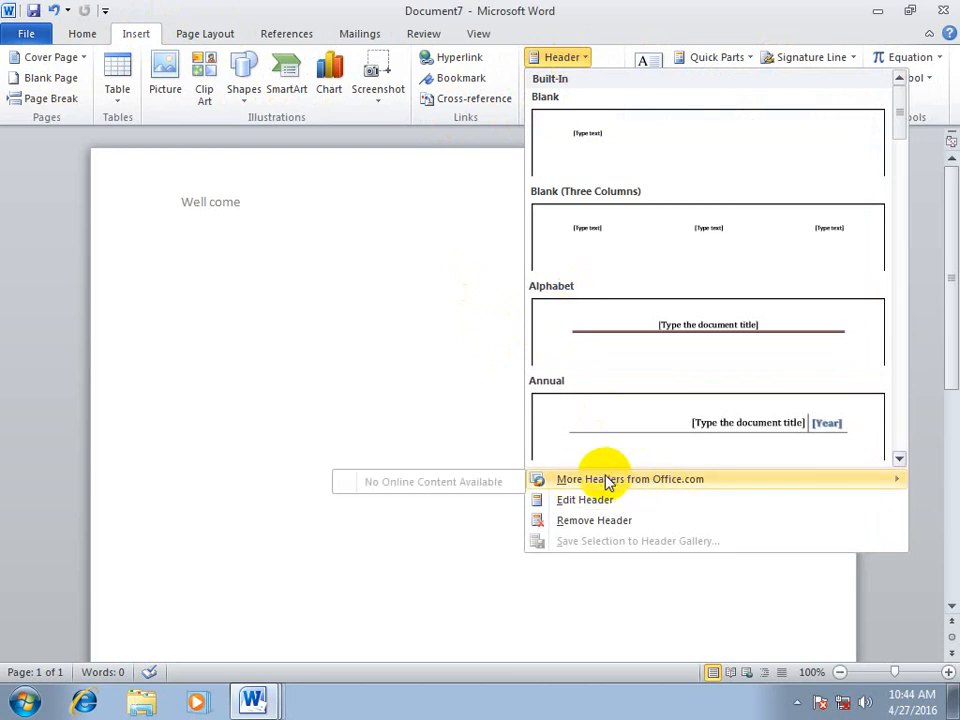
pyautogui.click(551, 509)
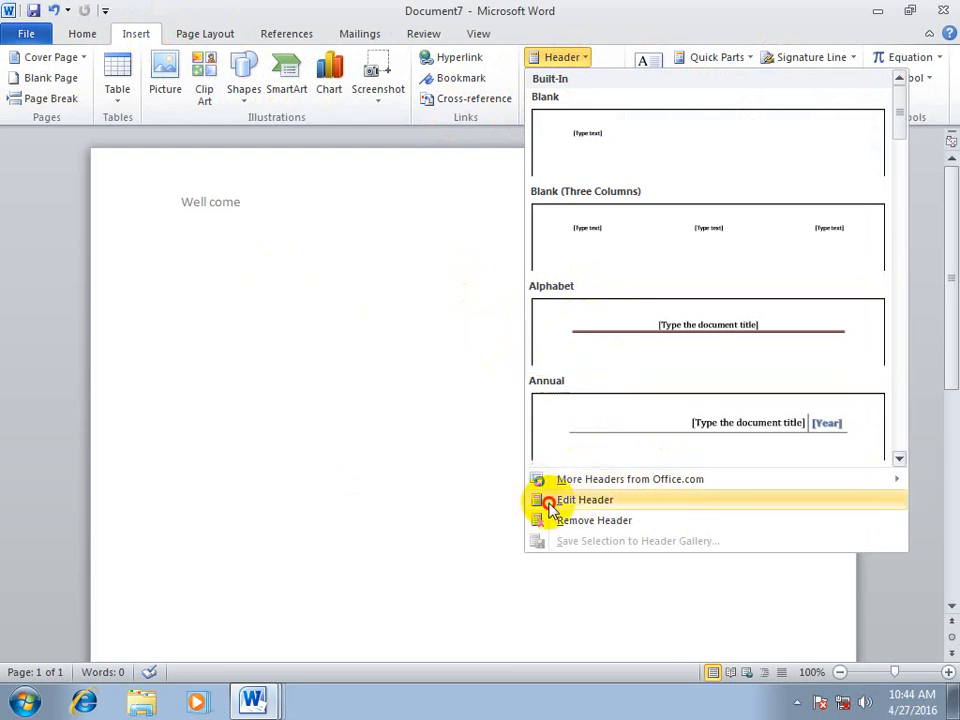
pyautogui.write('fgsdfsdf')
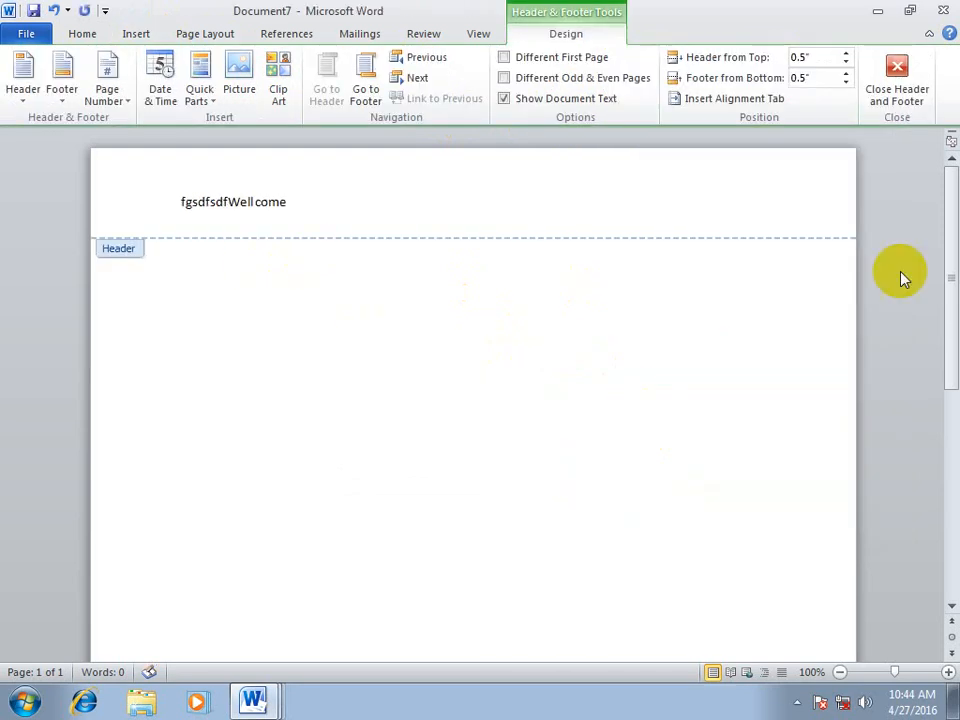
pyautogui.click(890, 82)
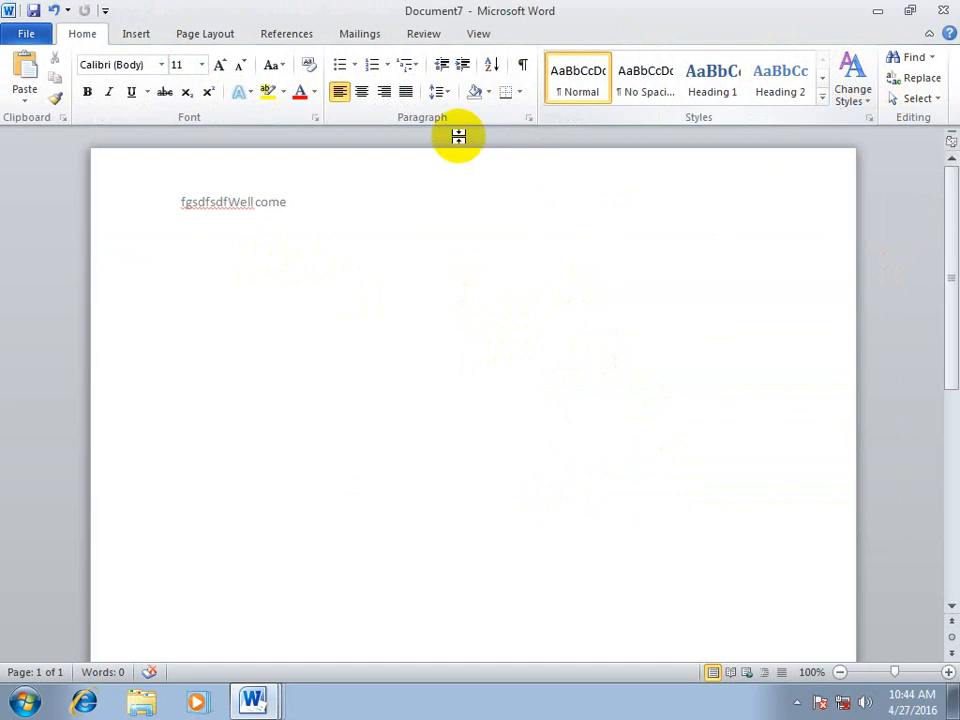
# - Remove the header from the document with the Remove Header command
pyautogui.click(136, 34)
pyautogui.click(560, 57)
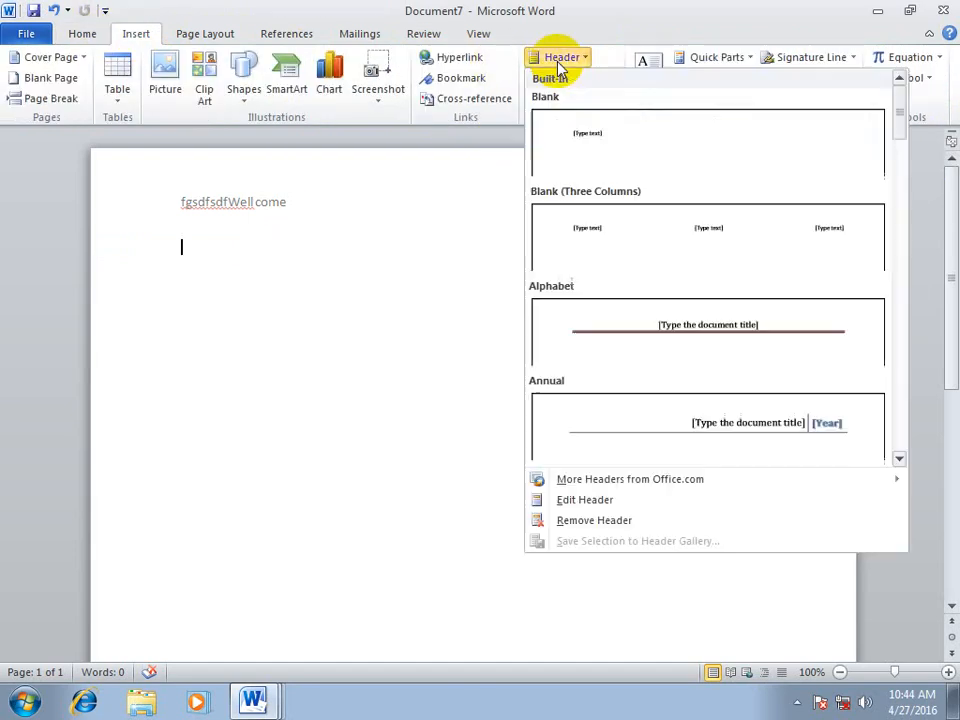
pyautogui.click(590, 521)
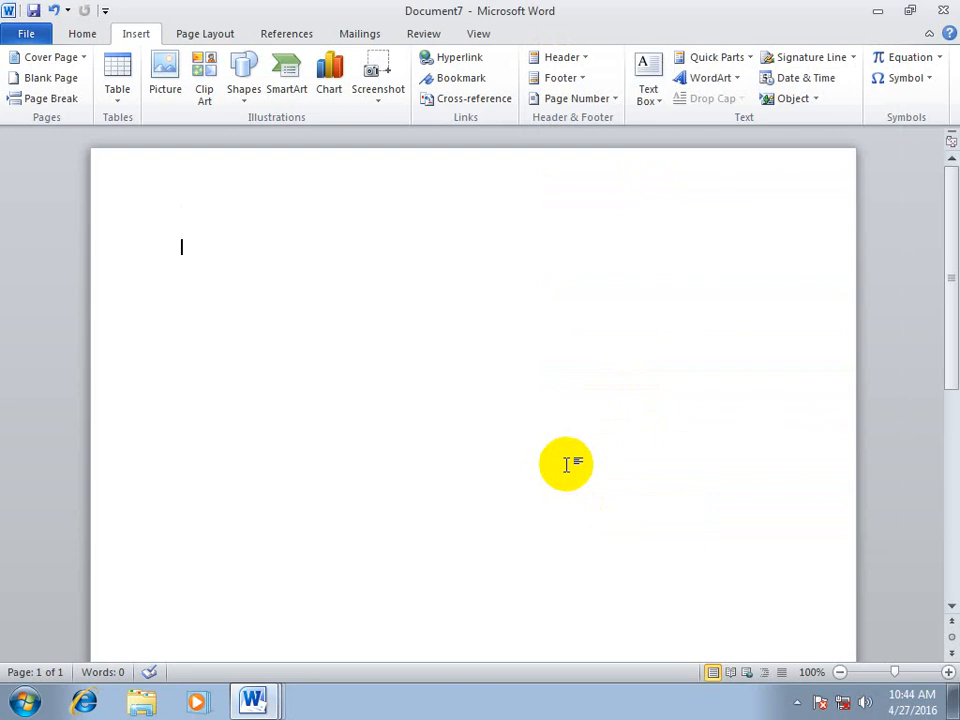
# - Enter "dfsdfsd" directly in the page header, close it, then reopen it and insert "czxvx" in front
pyautogui.doubleClick(284, 209)
pyautogui.write('df')
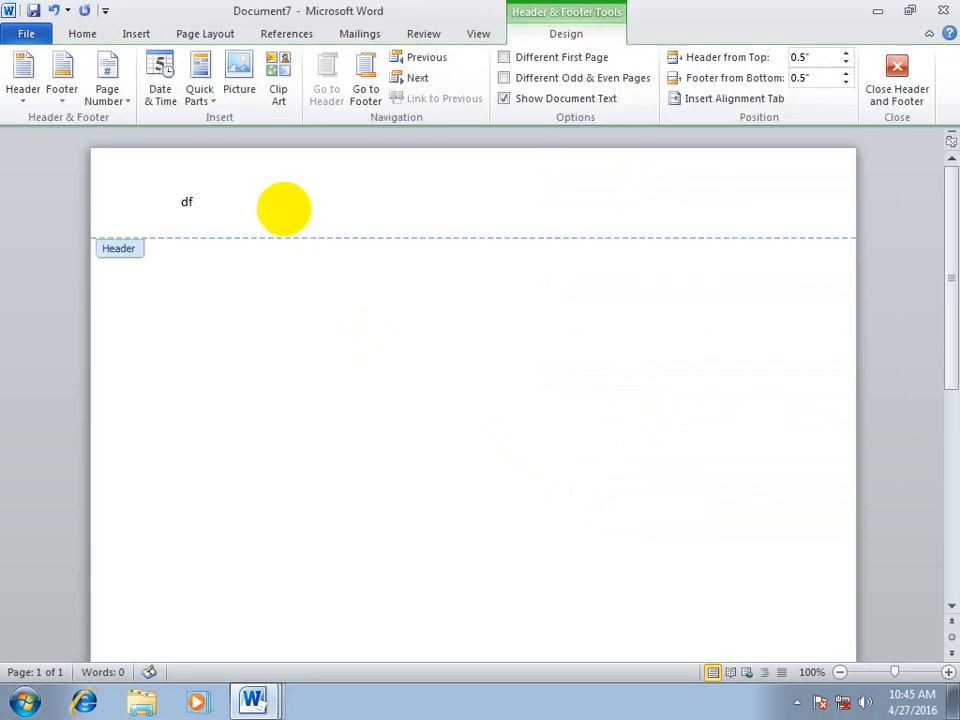
pyautogui.write('sdfsd')
pyautogui.click(896, 78)
pyautogui.doubleClick(232, 213)
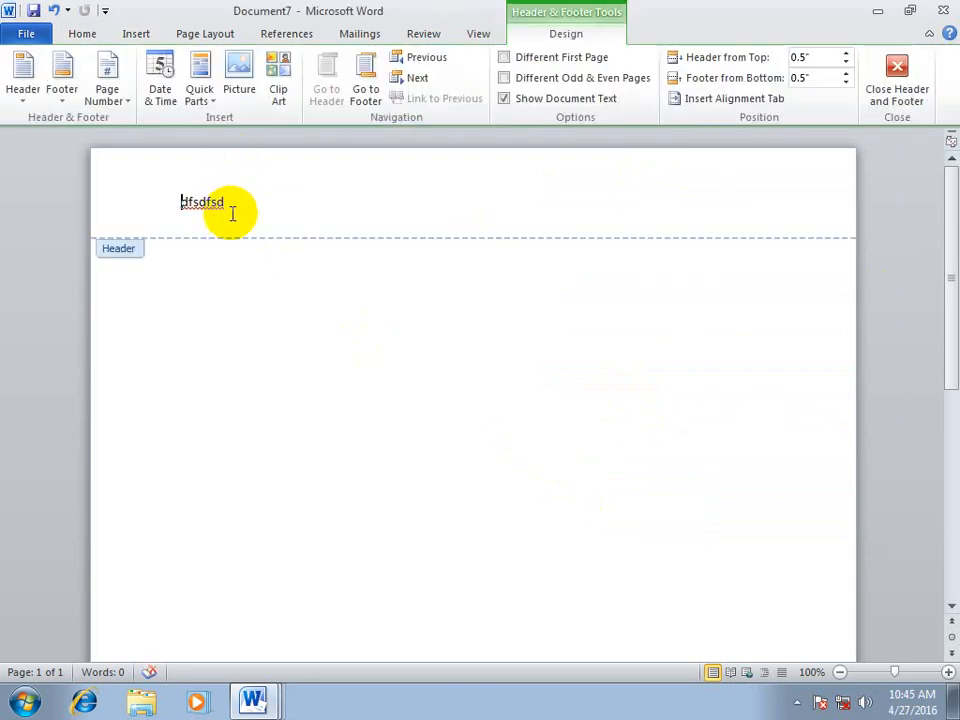
pyautogui.write('czxvx')
pyautogui.click(880, 95)
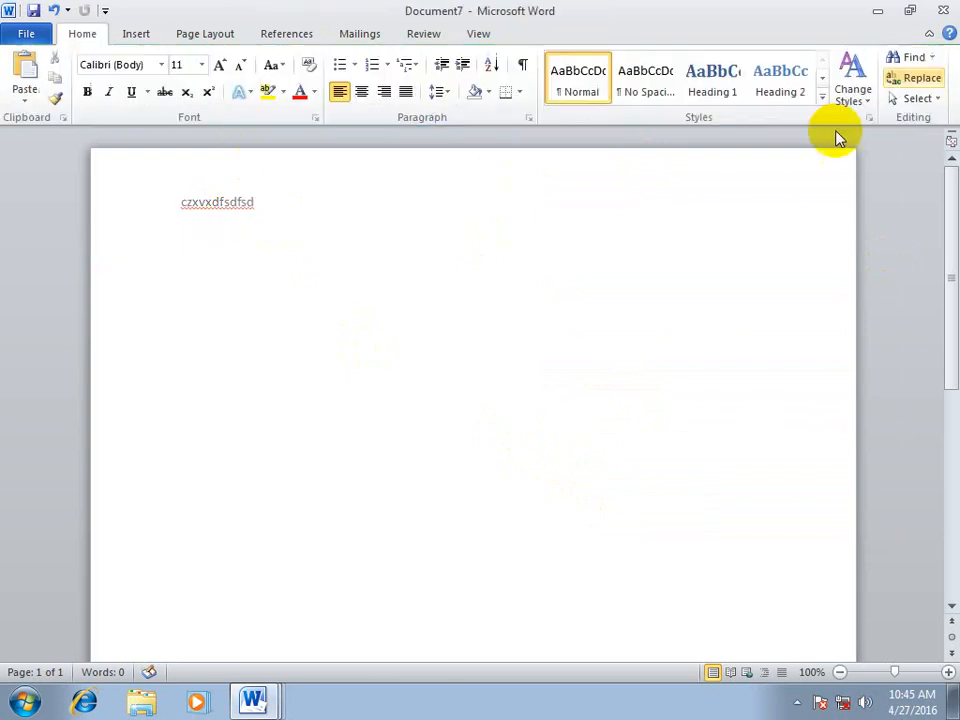
# - Delete all text from the header and return to the document body
pyautogui.doubleClick(229, 206)
pyautogui.moveTo(282, 202); pyautogui.dragTo(86, 208)
pyautogui.press('Delete')
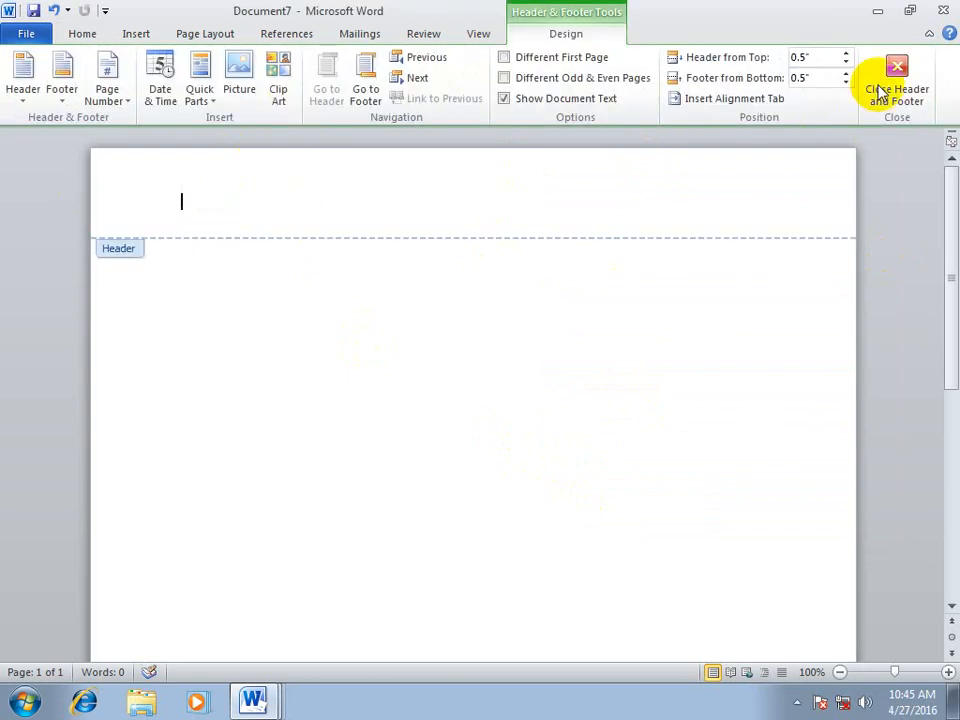
pyautogui.click(880, 81)
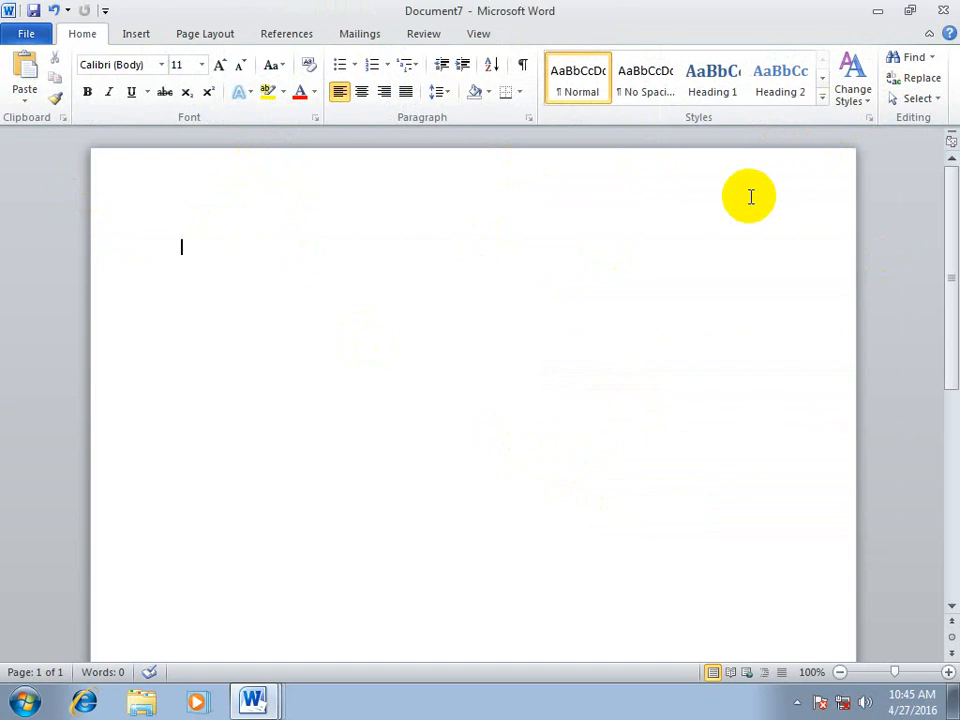
# - Review the header gallery's option for saving a selection and dismiss the list
pyautogui.click(135, 33)
pyautogui.click(580, 59)
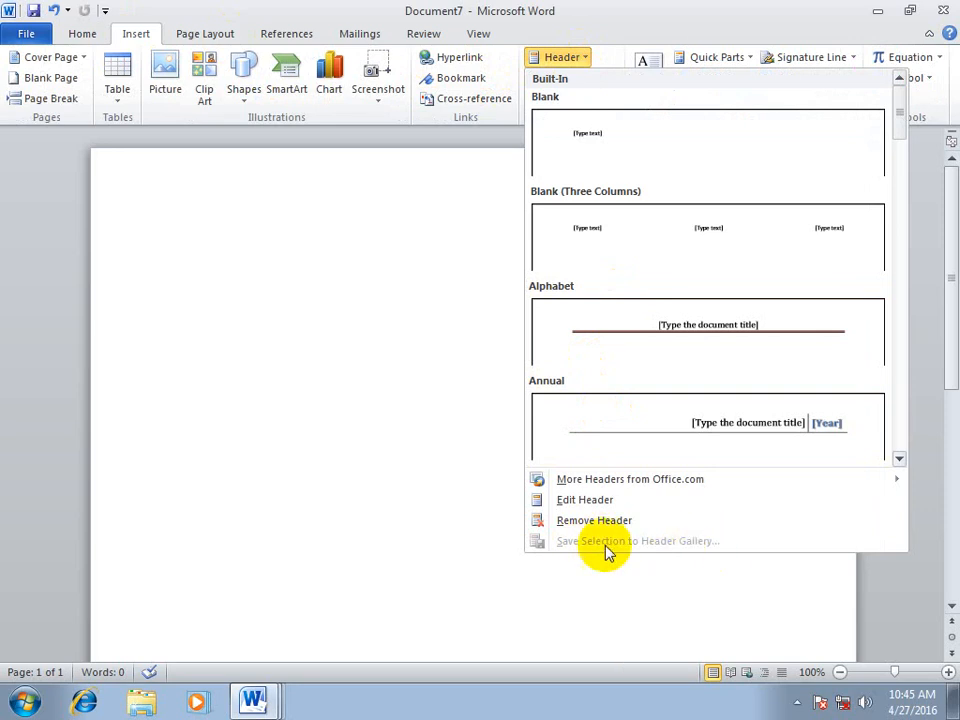
pyautogui.click(320, 278)
# - Enter "Windows note" in the header as much larger text and centre it
pyautogui.doubleClick(351, 219)
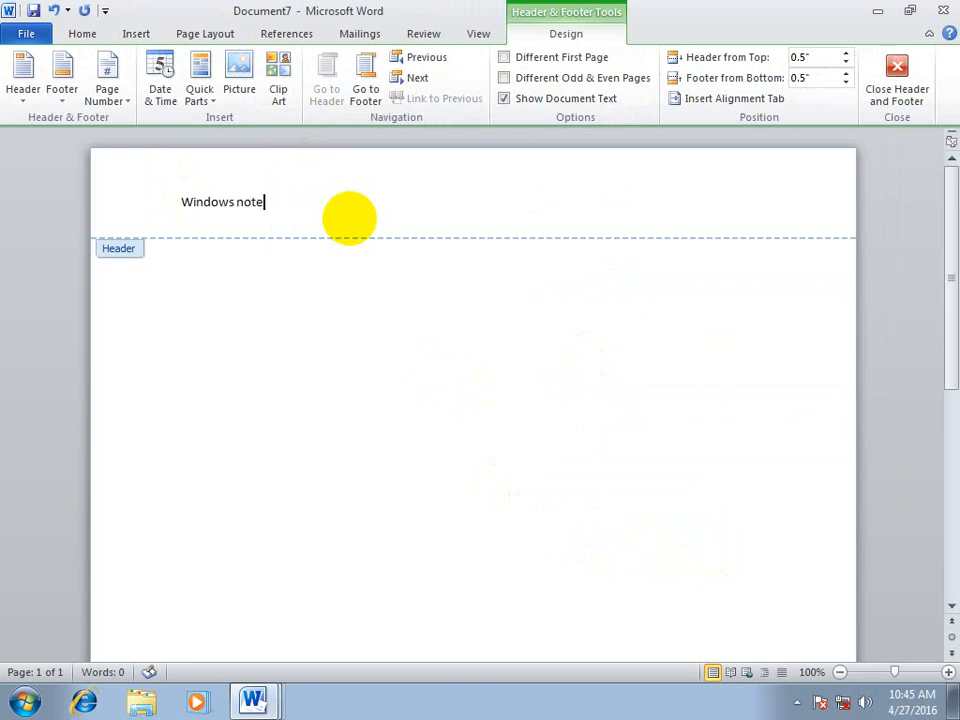
pyautogui.hotkey('ctrl', 'shift', 'Left')
pyautogui.hotkey('ctrl', 'shift', 'Left')
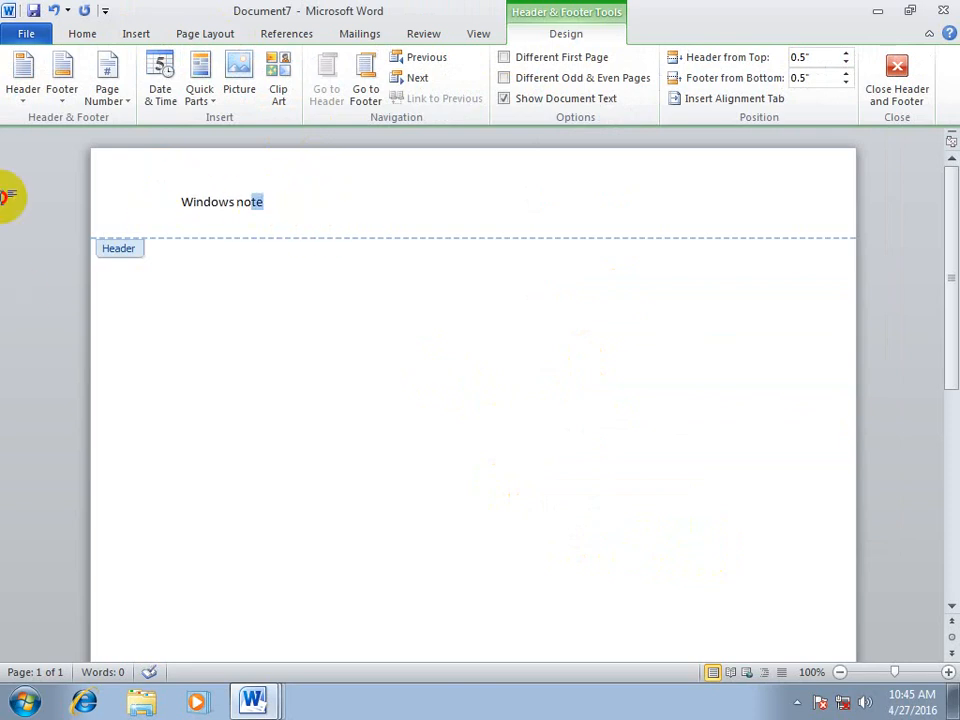
pyautogui.hotkey('ctrl', ']')
pyautogui.hotkey('ctrl', ']')
pyautogui.hotkey('ctrl', ']')
pyautogui.hotkey('ctrl', ']')
pyautogui.hotkey('ctrl', ']')
pyautogui.hotkey('ctrl', ']')
pyautogui.hotkey('ctrl', ']')
pyautogui.hotkey('ctrl', ']')
pyautogui.hotkey('ctrl', ']')
pyautogui.hotkey('ctrl', ']')
pyautogui.hotkey('ctrl', ']')
pyautogui.hotkey('ctrl', ']')
pyautogui.hotkey('ctrl', ']')
pyautogui.hotkey('ctrl', ']')
pyautogui.hotkey('ctrl', ']')
pyautogui.hotkey('ctrl', ']')
pyautogui.hotkey('ctrl', ']')
pyautogui.hotkey('ctrl', ']')
pyautogui.hotkey('ctrl', ']')
pyautogui.hotkey('ctrl', ']')
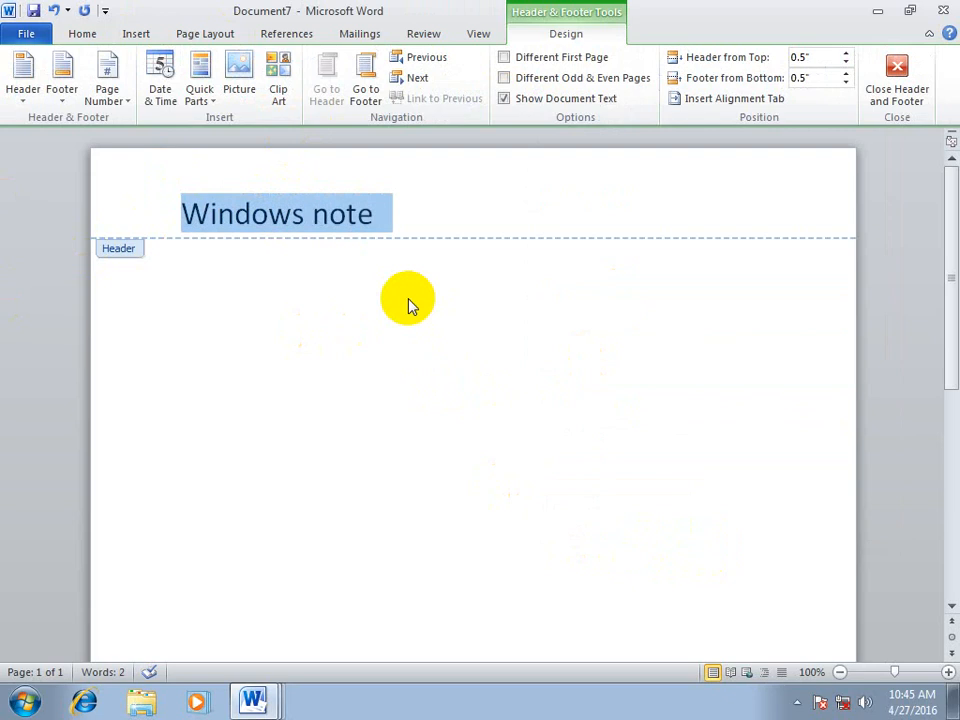
pyautogui.hotkey('ctrl', 'e')
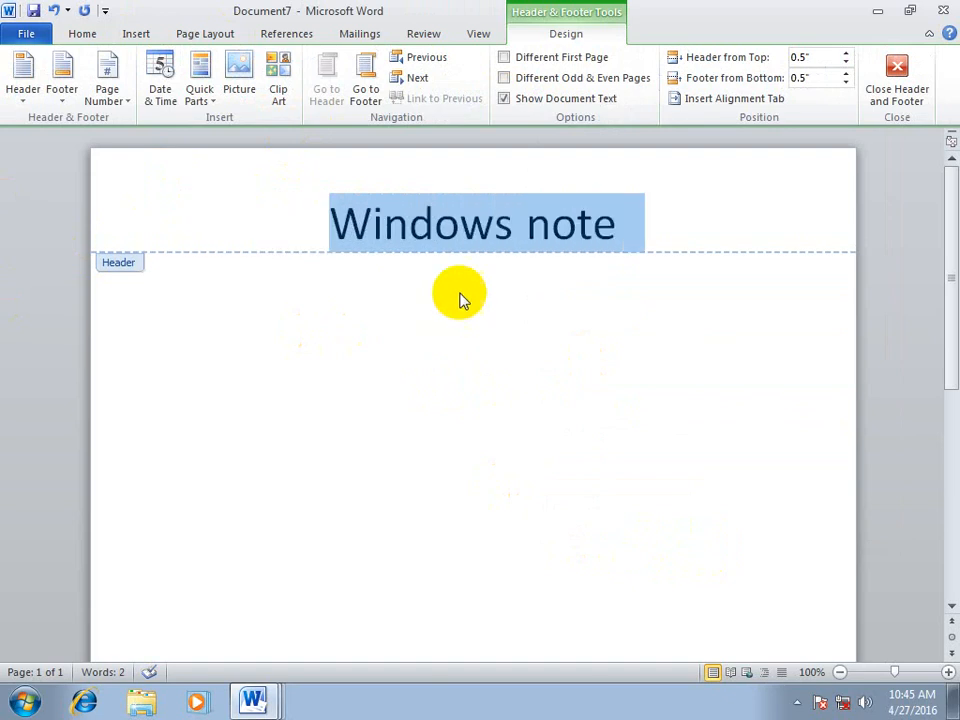
# - Add a double horizontal line beneath the "Windows note" header text using the "===" autoformat
pyautogui.click(657, 230)
pyautogui.press('Return')
pyautogui.write('===')
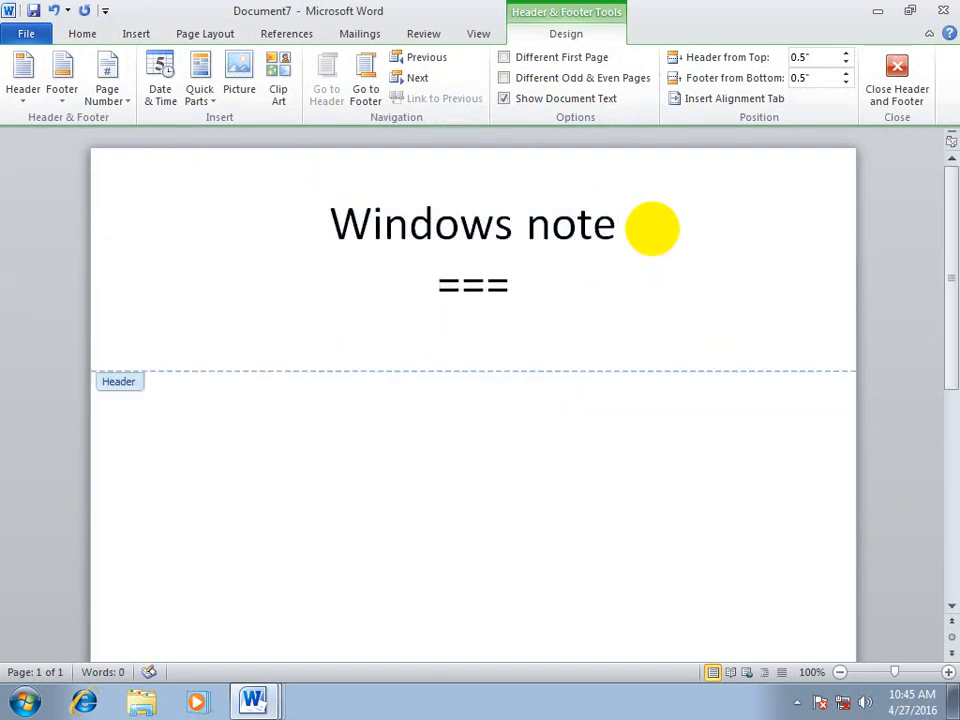
pyautogui.press('Return')
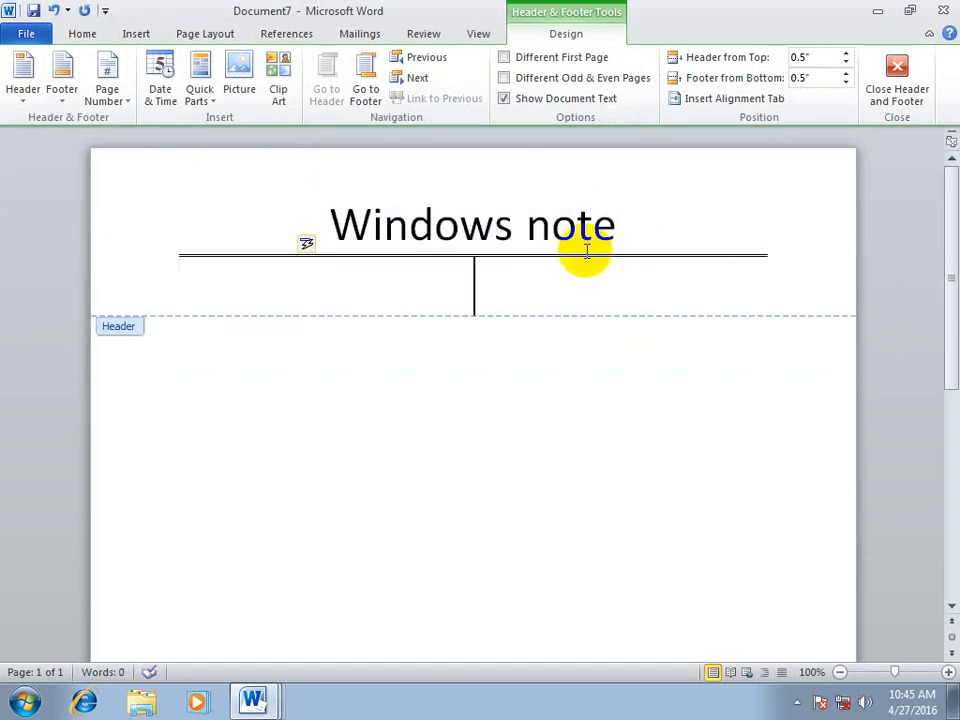
# - Save the "Windows note" heading to the header gallery as building block "Windows note" in category General, and close the header
pyautogui.moveTo(630, 227); pyautogui.dragTo(281, 227)
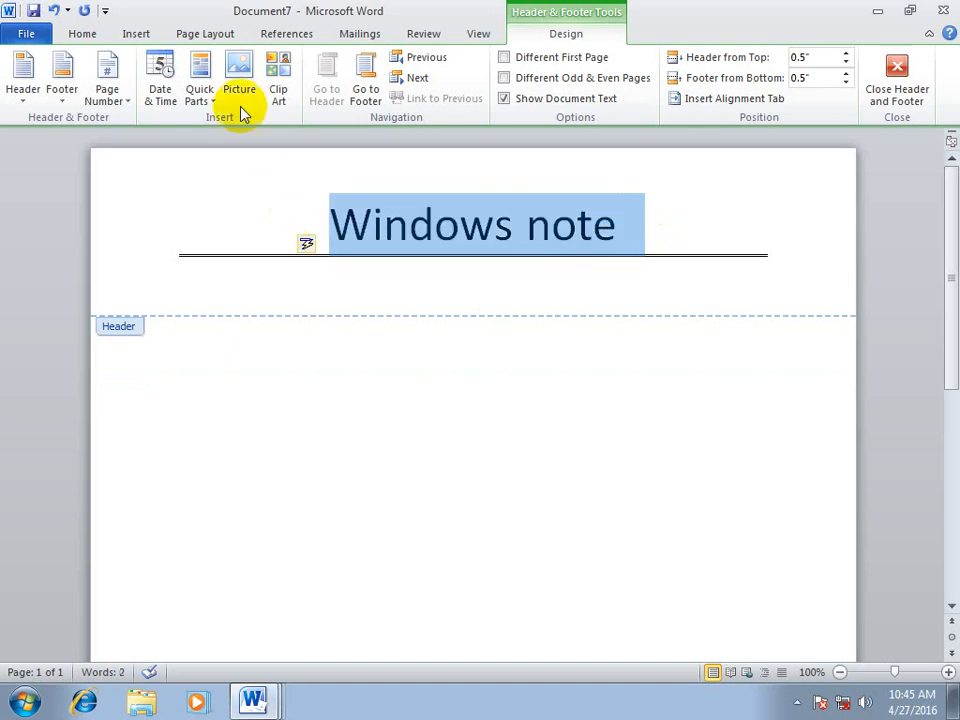
pyautogui.click(135, 33)
pyautogui.click(580, 58)
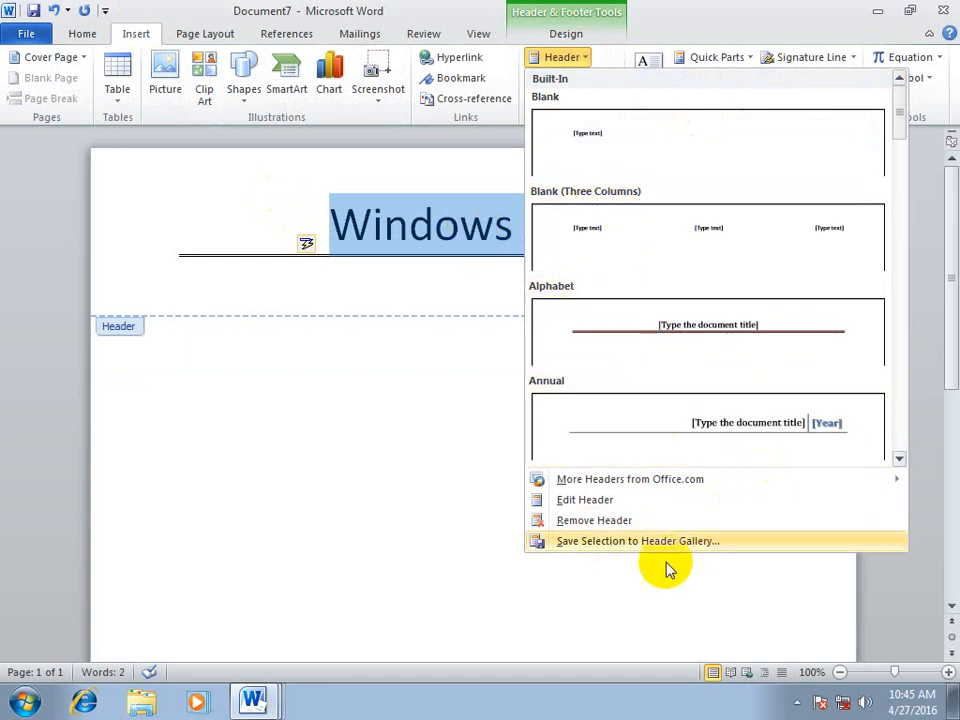
pyautogui.click(643, 541)
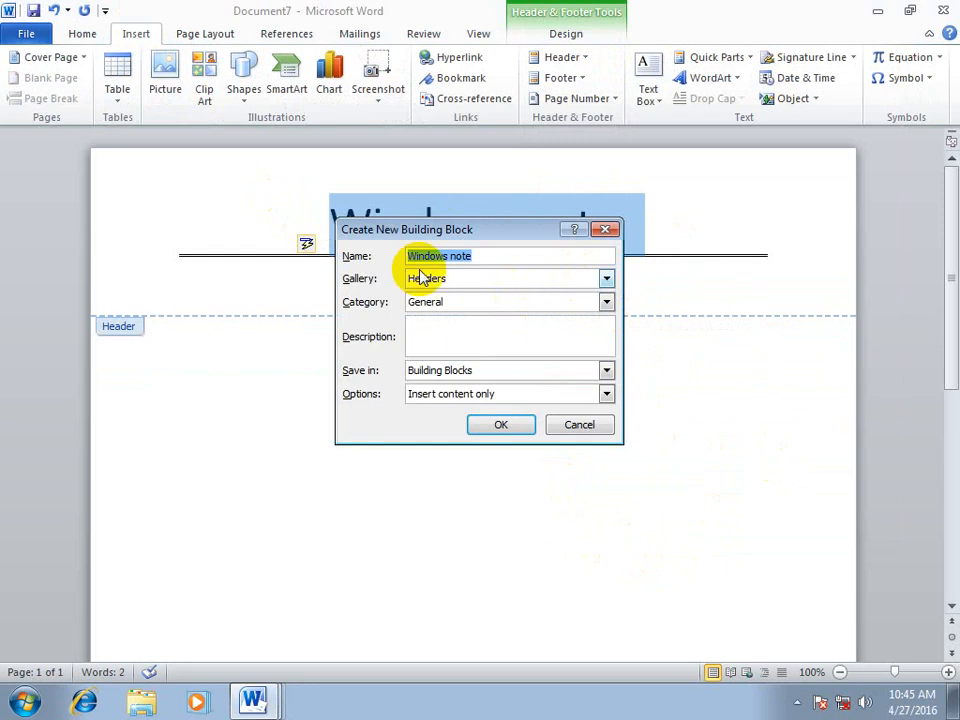
pyautogui.click(501, 424)
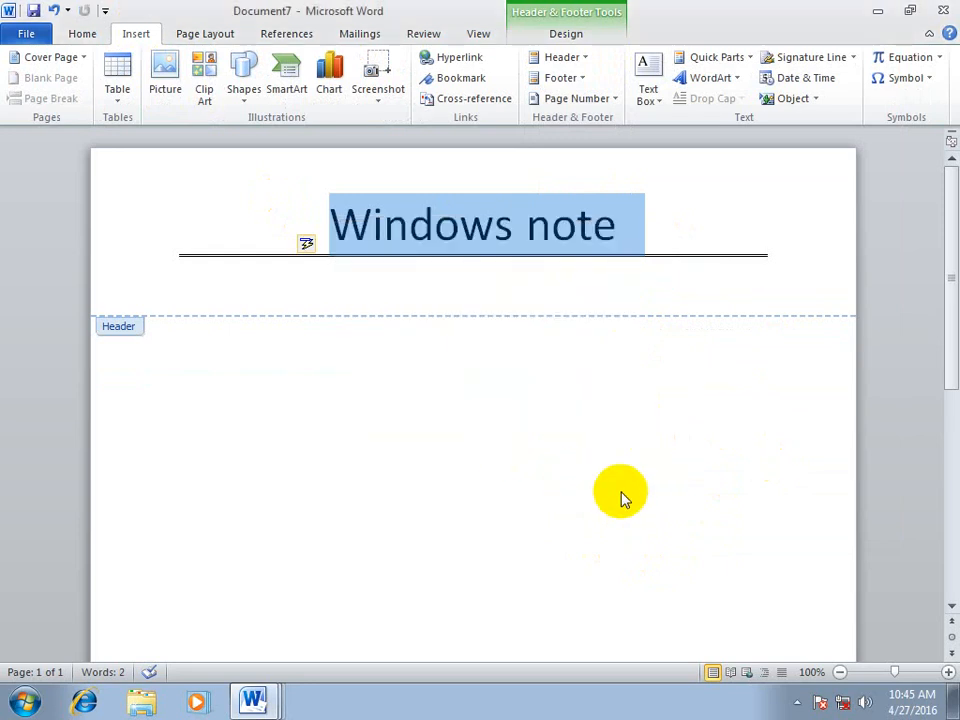
pyautogui.click(565, 33)
pyautogui.click(896, 86)
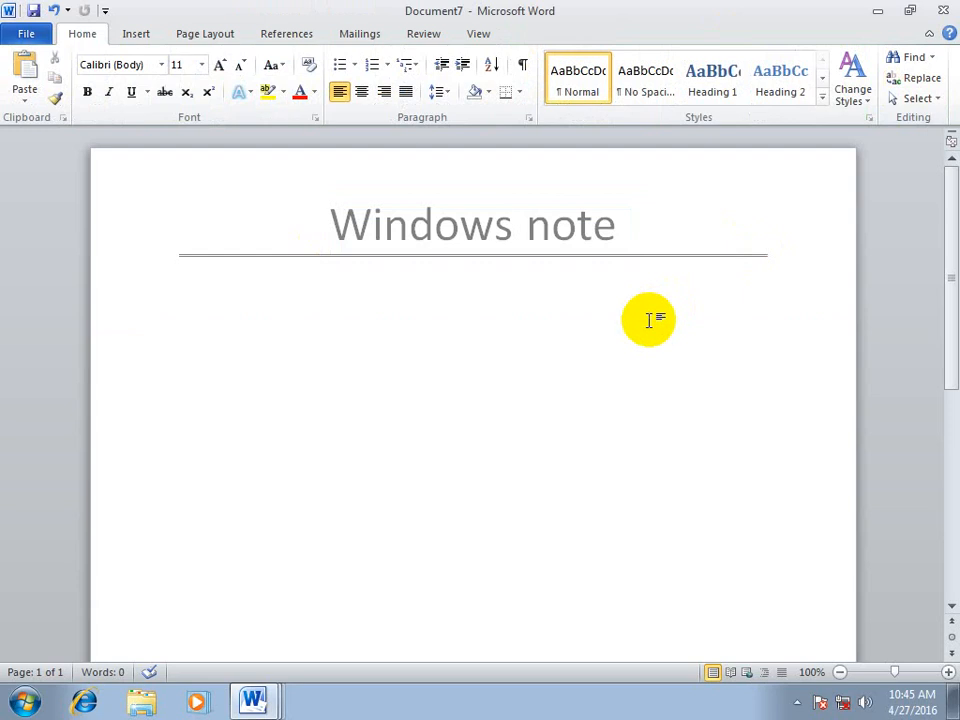
# - Create a new blank document, insert the saved "Windows note" header from the gallery and close the header
pyautogui.hotkey('ctrl', 'n')
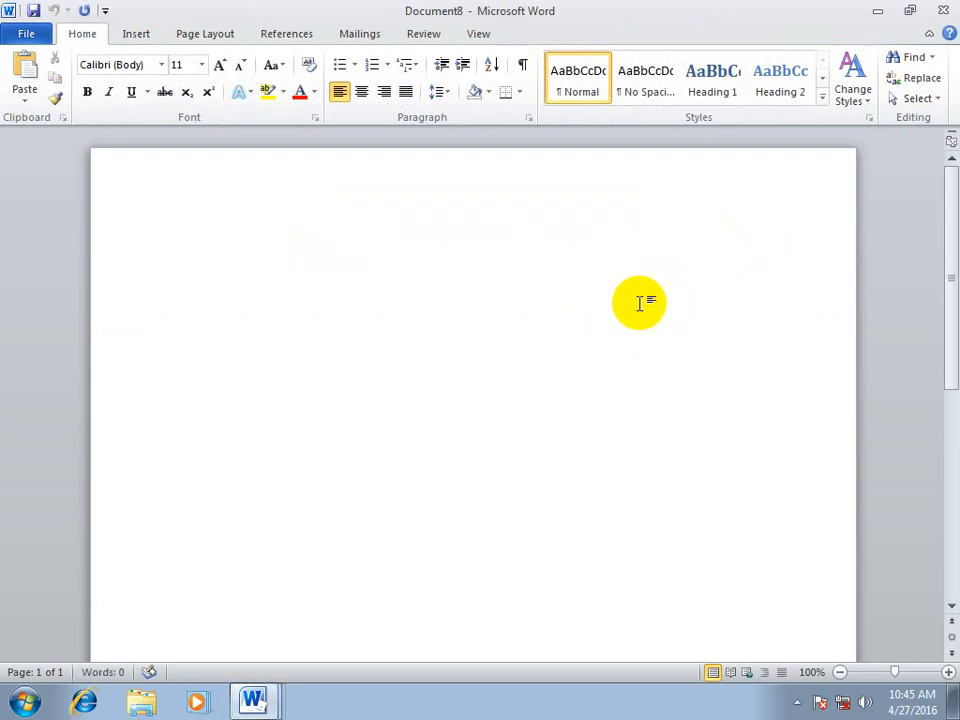
pyautogui.click(134, 32)
pyautogui.click(585, 62)
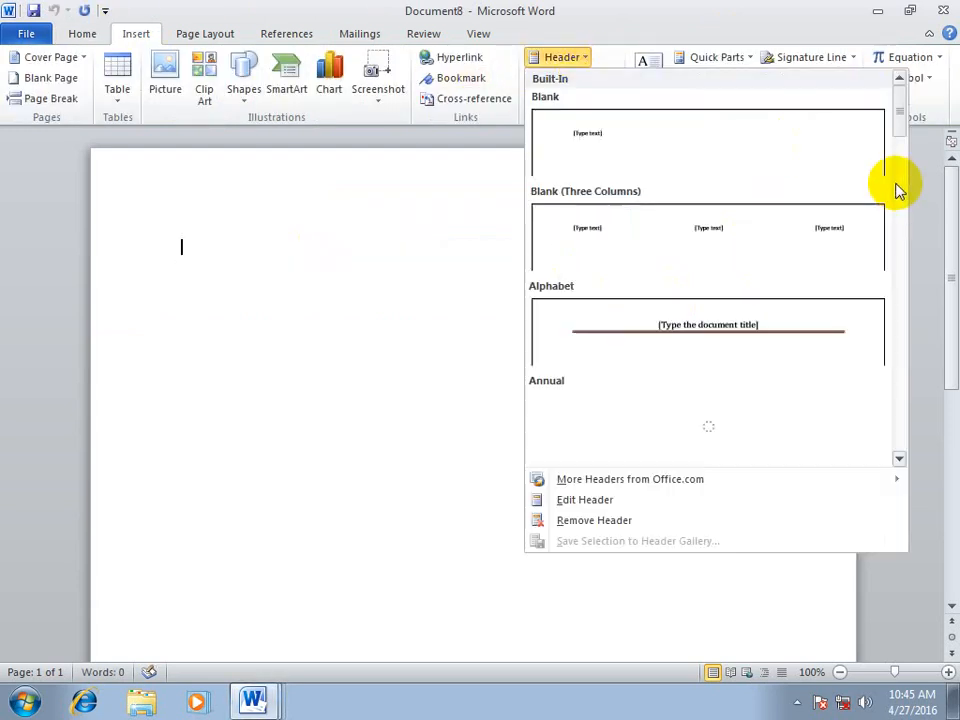
pyautogui.moveTo(895, 128); pyautogui.dragTo(876, 490)
pyautogui.click(630, 416)
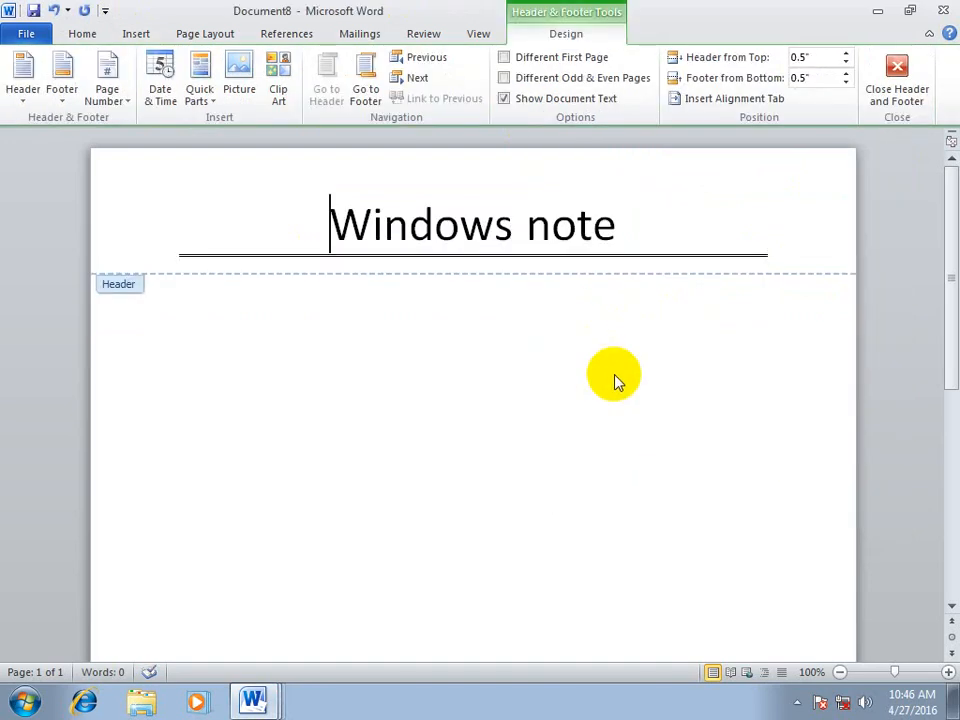
pyautogui.click(896, 95)
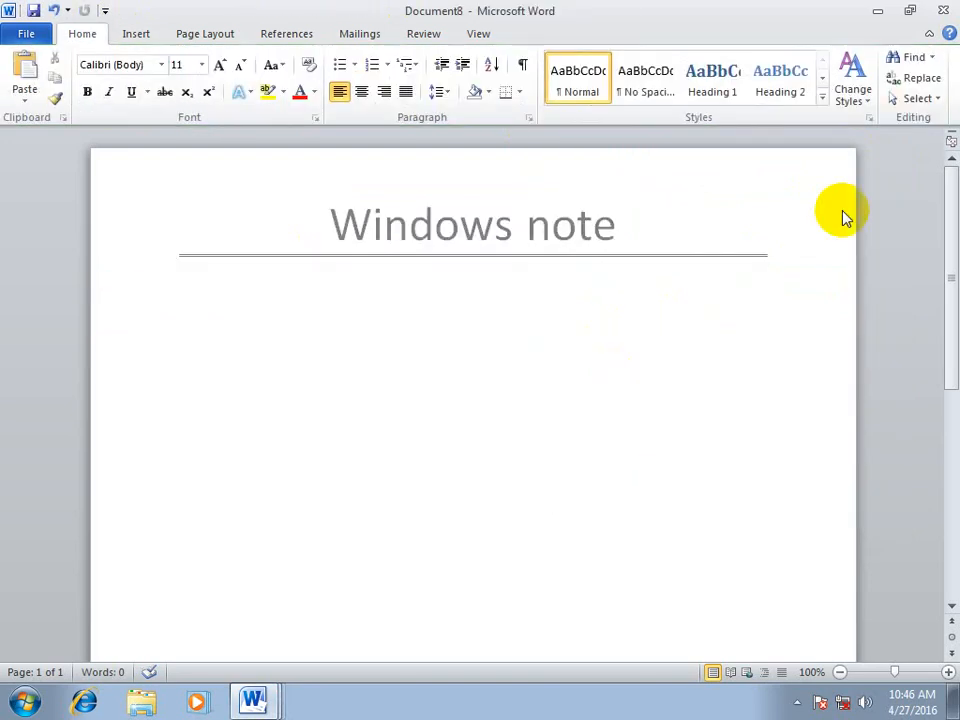
# - Delete the saved "Windows note" header building block through the Building Blocks Organizer and close the organizer
pyautogui.click(134, 34)
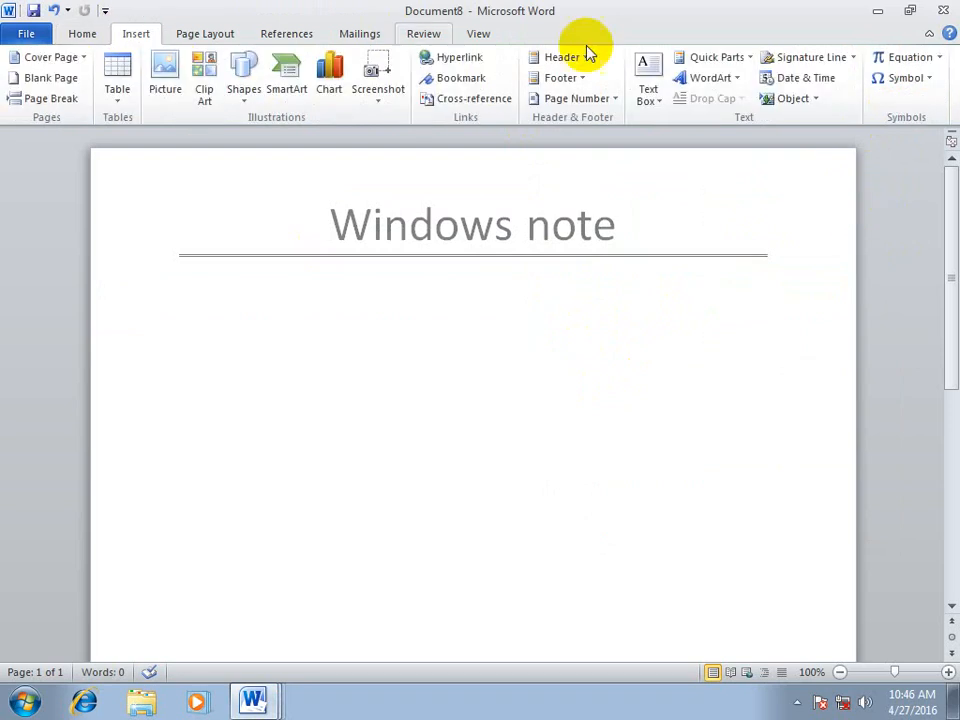
pyautogui.click(583, 62)
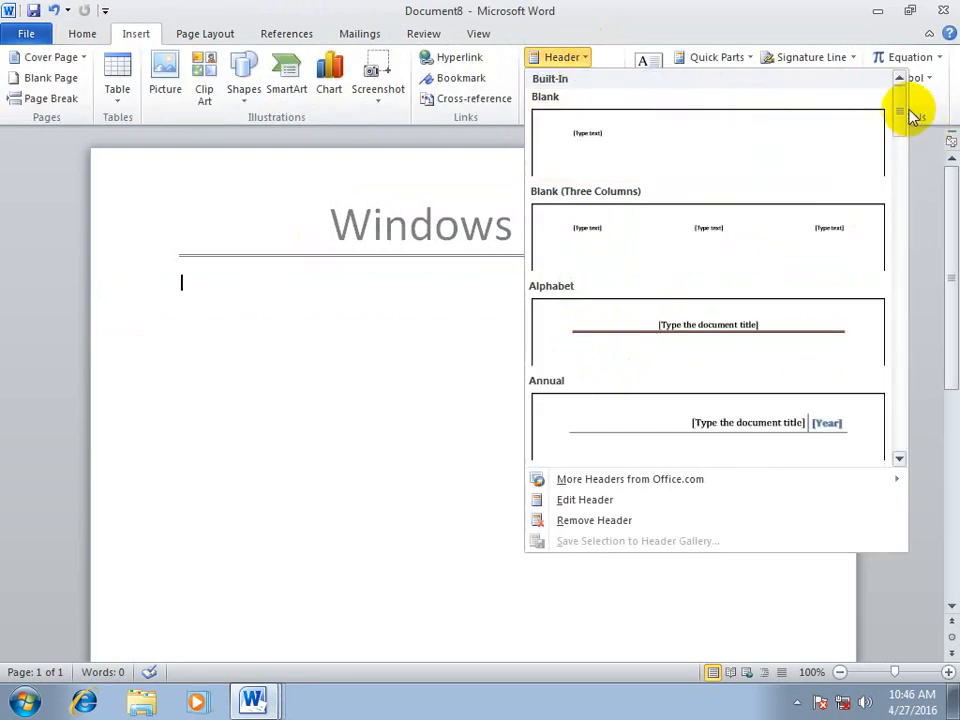
pyautogui.scroll(-1, 888, 318)
pyautogui.scroll(-15, 888, 318)
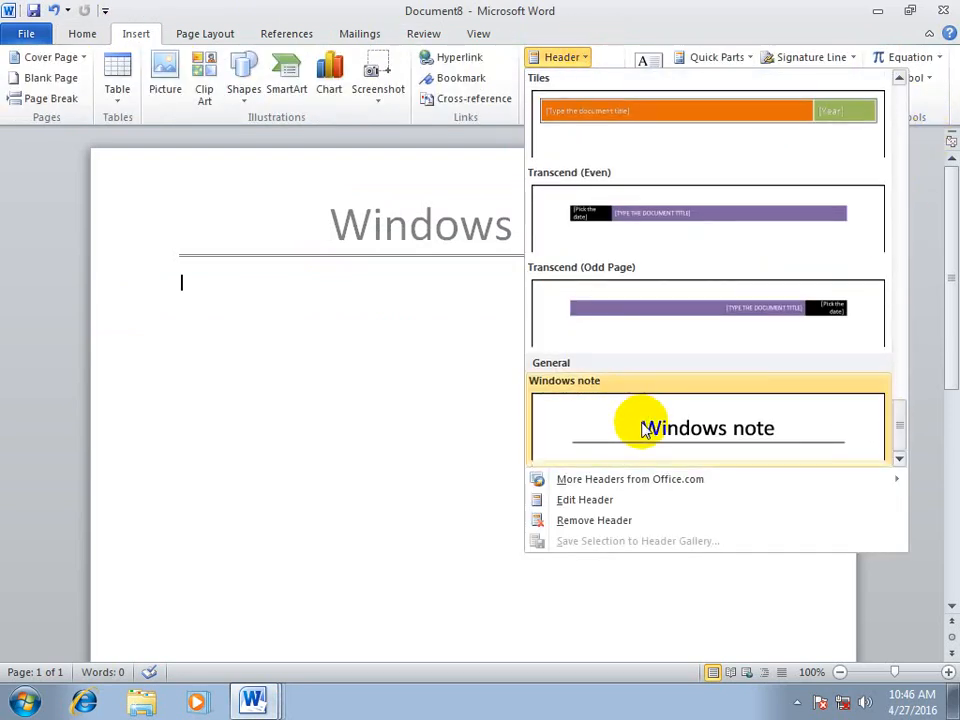
pyautogui.rightClick(645, 413)
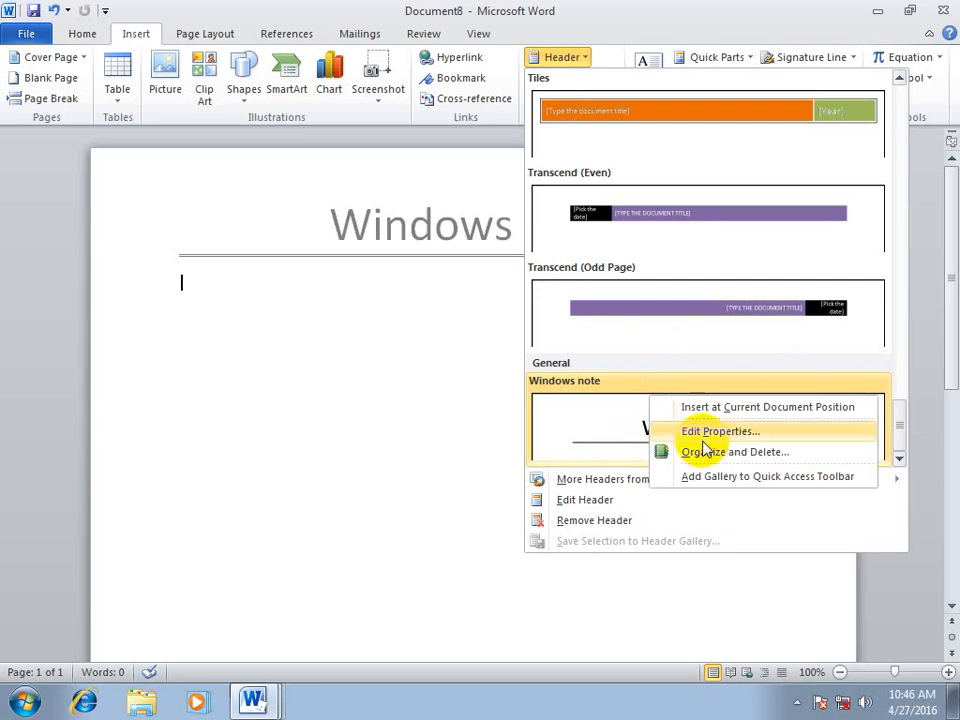
pyautogui.click(758, 455)
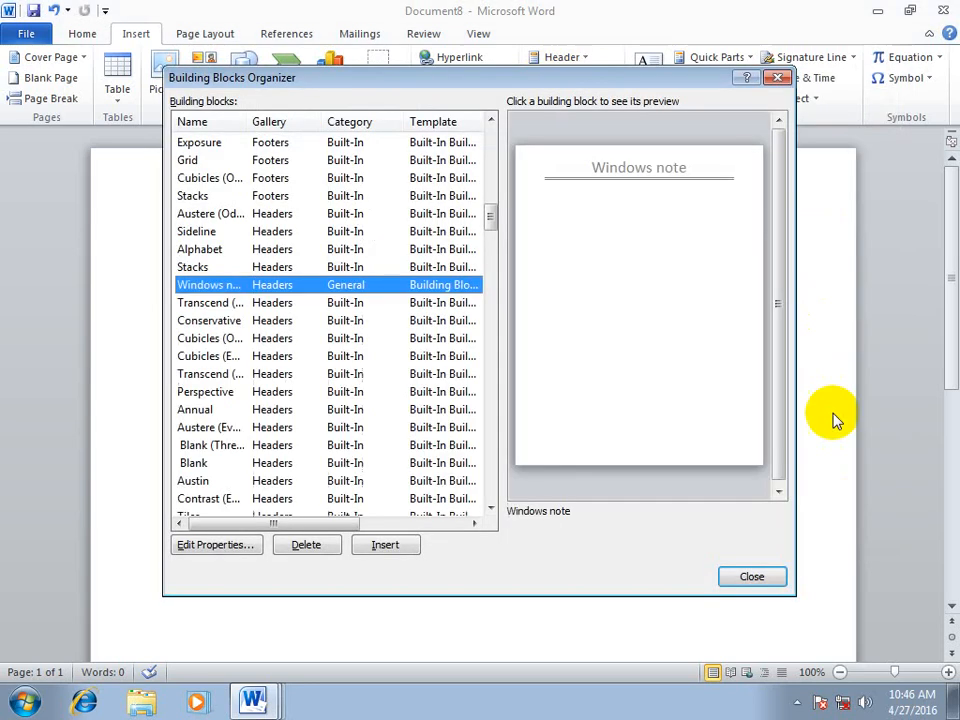
pyautogui.click(313, 542)
pyautogui.click(422, 396)
pyautogui.click(752, 578)
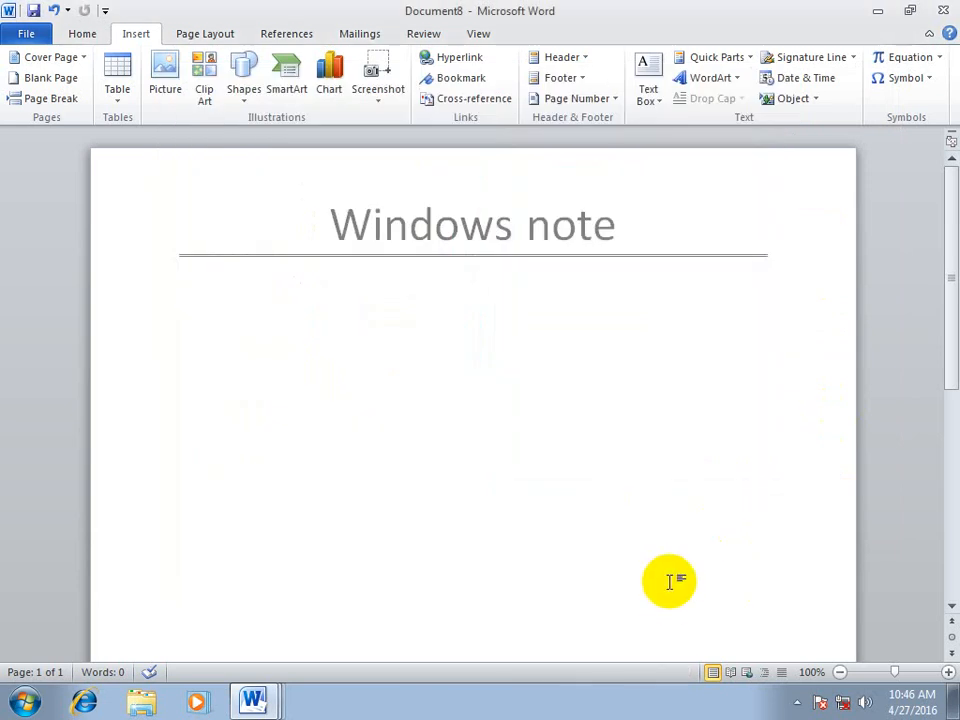
# - Create a new blank document and insert a Blank footer reading "Written by" followed by the author's name
pyautogui.hotkey('ctrl', 'n')
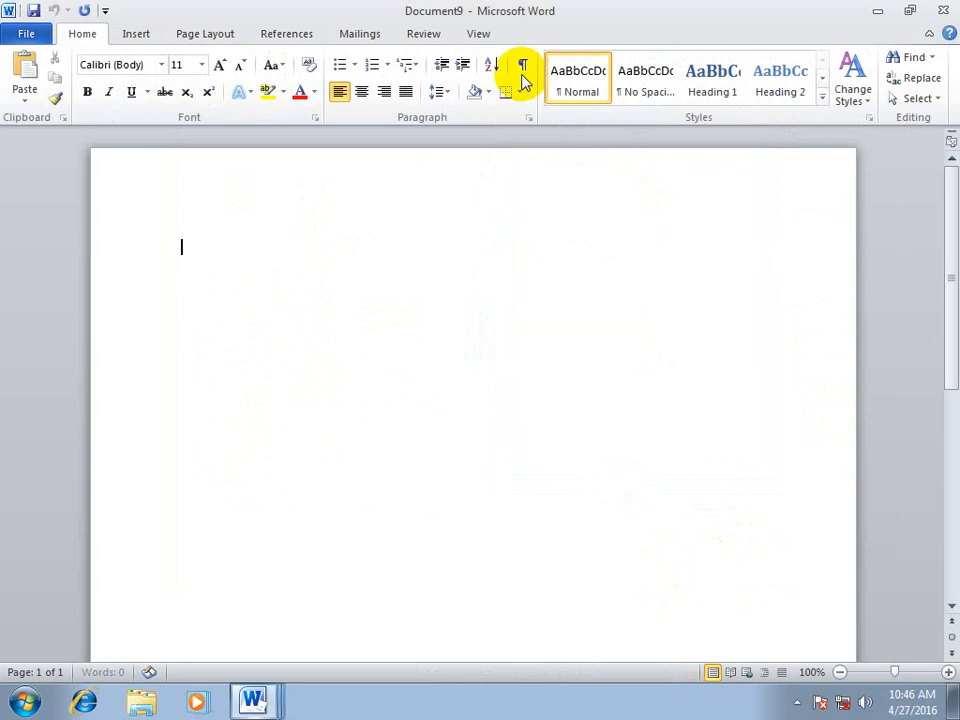
pyautogui.click(135, 33)
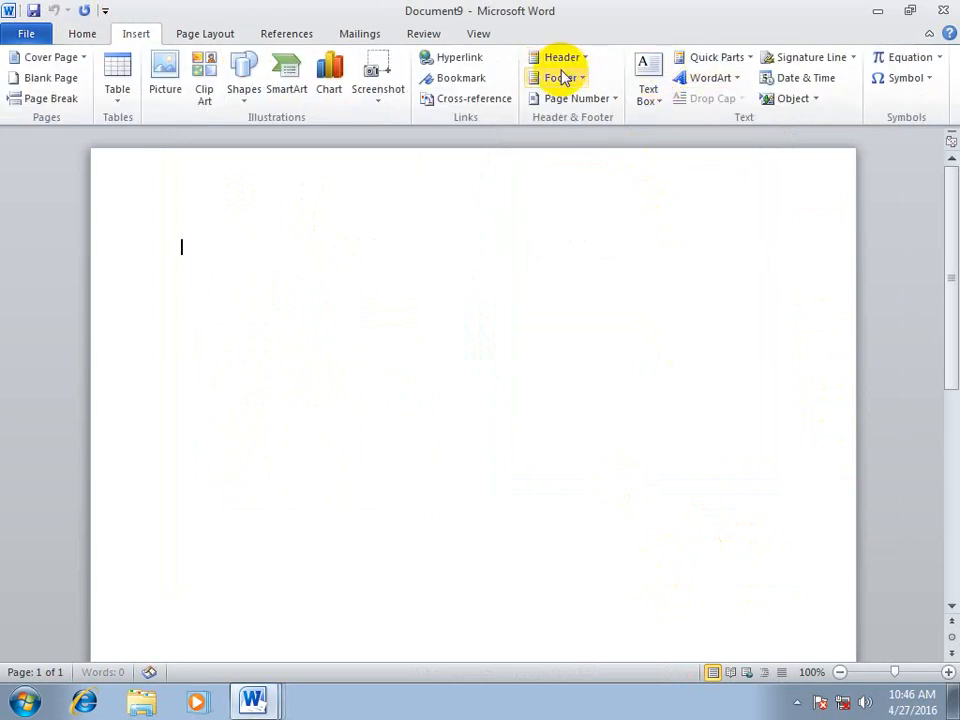
pyautogui.click(560, 78)
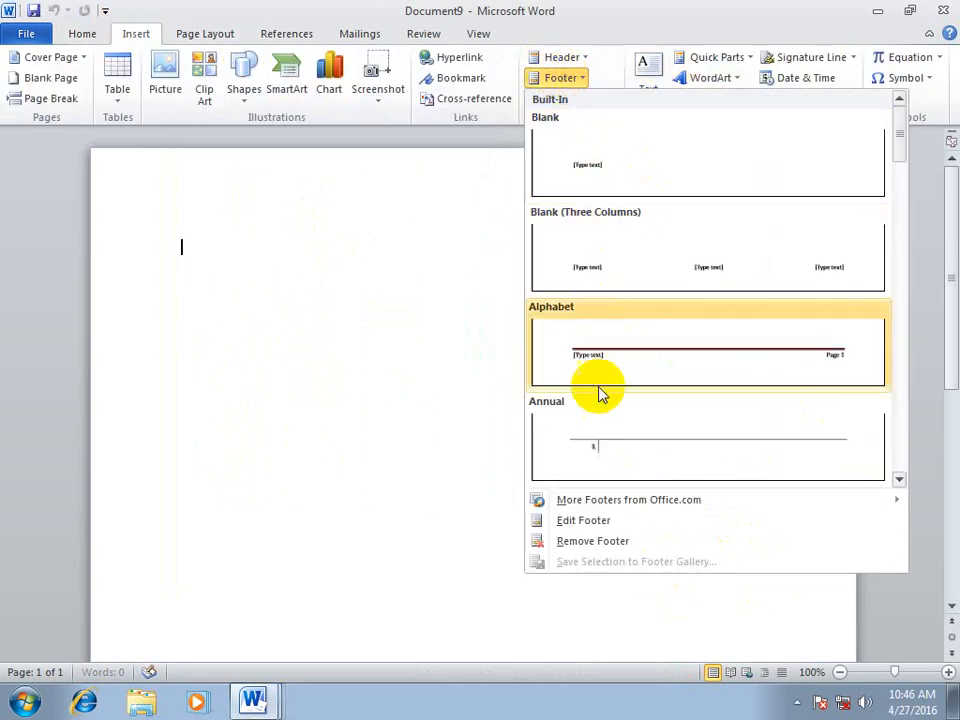
pyautogui.click(540, 146)
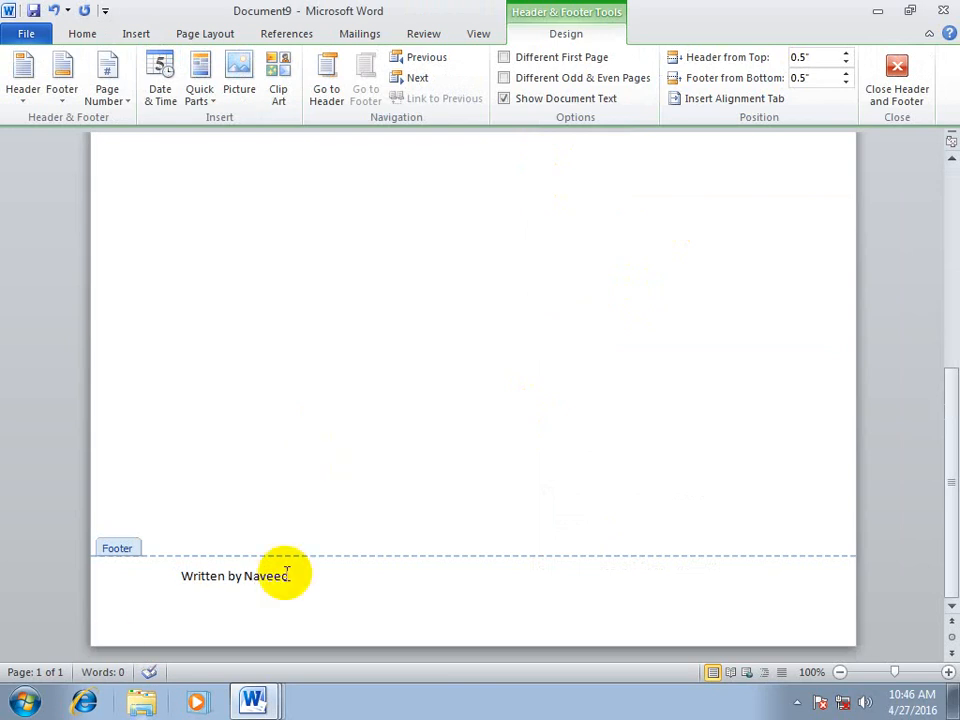
# - Enlarge the whole "Written by" footer line to a much bigger font size and close the footer
pyautogui.moveTo(289, 576); pyautogui.dragTo(125, 573)
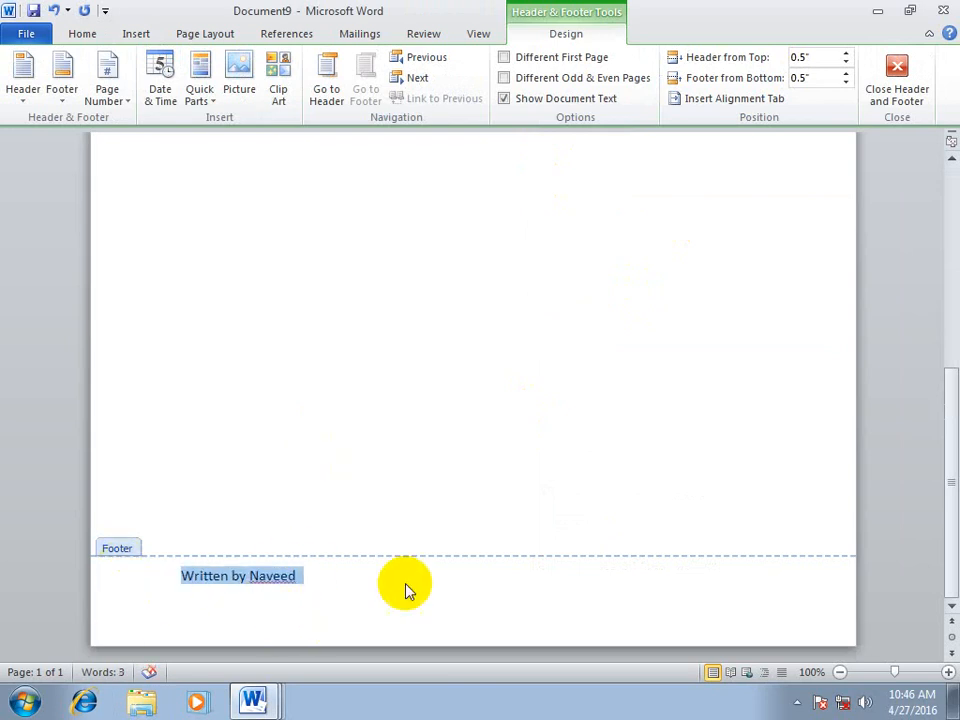
pyautogui.hotkey('ctrl', 'shift', '.')
pyautogui.hotkey('ctrl', 'shift', '.')
pyautogui.hotkey('ctrl', 'shift', '.')
pyautogui.hotkey('ctrl', 'shift', '.')
pyautogui.hotkey('ctrl', 'shift', '.')
pyautogui.hotkey('ctrl', 'shift', '.')
pyautogui.hotkey('ctrl', 'shift', '.')
pyautogui.hotkey('ctrl', 'shift', '.')
pyautogui.hotkey('ctrl', 'shift', ',')
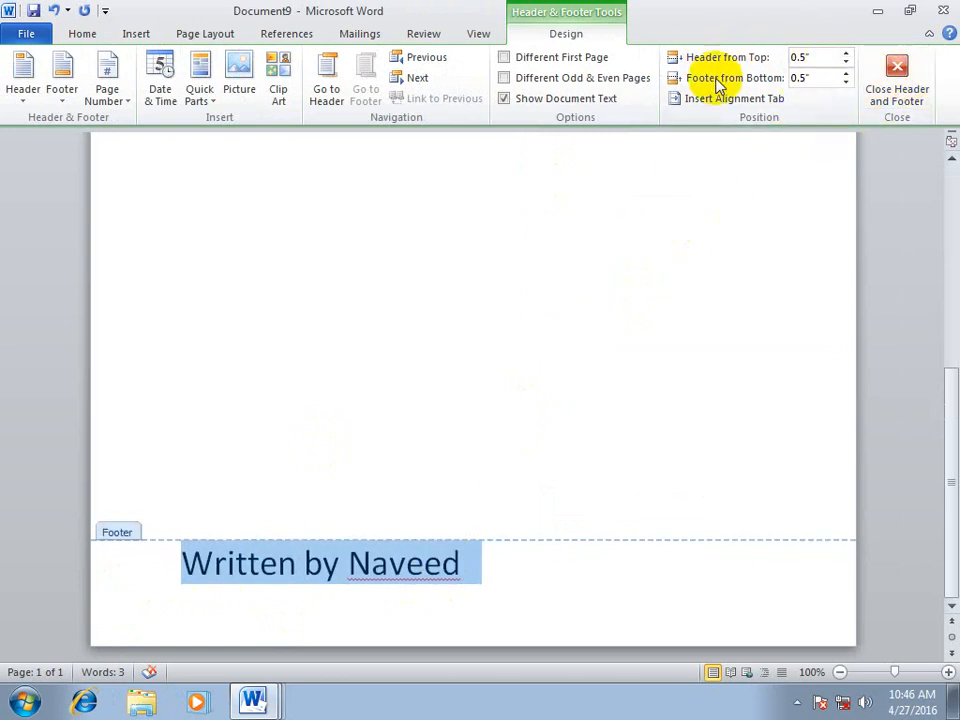
pyautogui.click(903, 75)
# - Add two page breaks to extend the document to three pages and check the footer on the last page
pyautogui.scroll(-10, 482, 418)
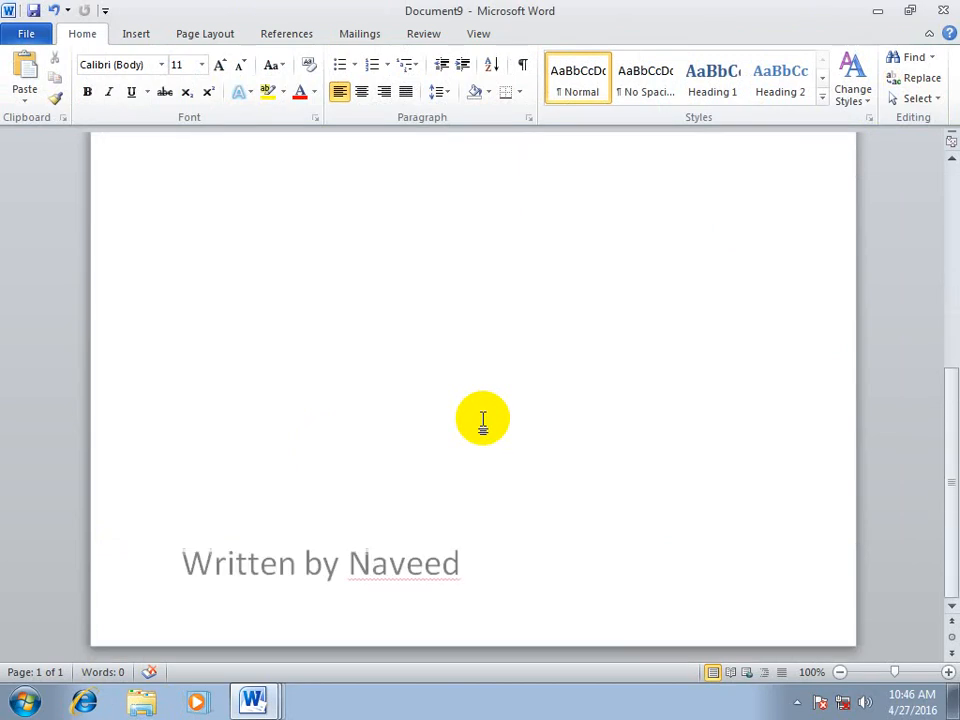
pyautogui.hotkey('ctrl', 'Return')
pyautogui.hotkey('ctrl', 'Return')
pyautogui.scroll(-10, 483, 466)
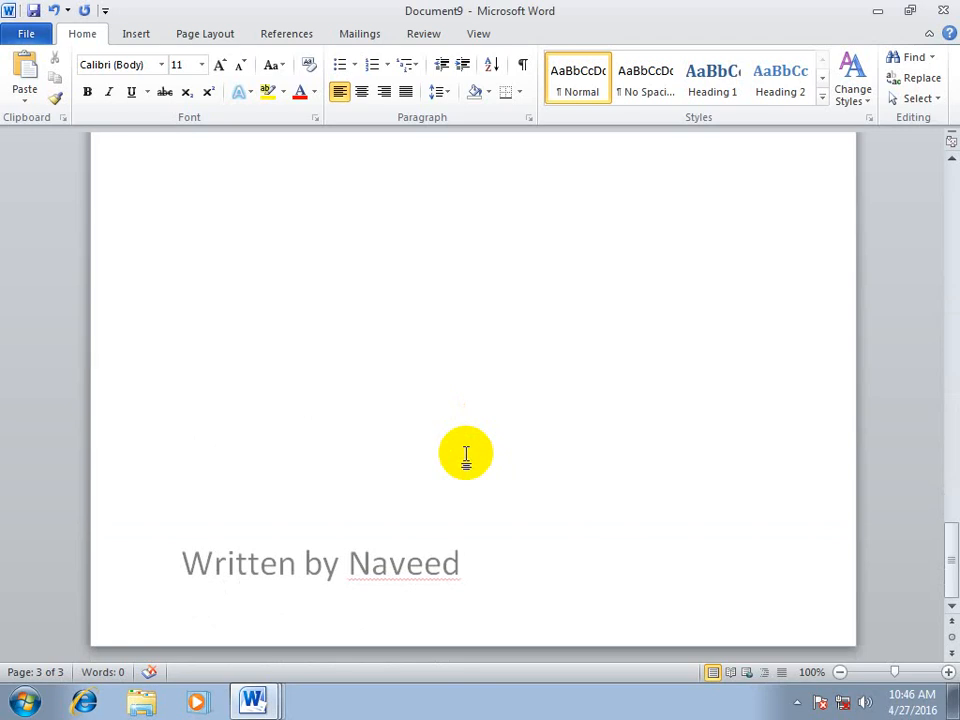
# - Insert a Blank header and enter "cxvxcv" as its text
pyautogui.click(150, 36)
pyautogui.click(568, 58)
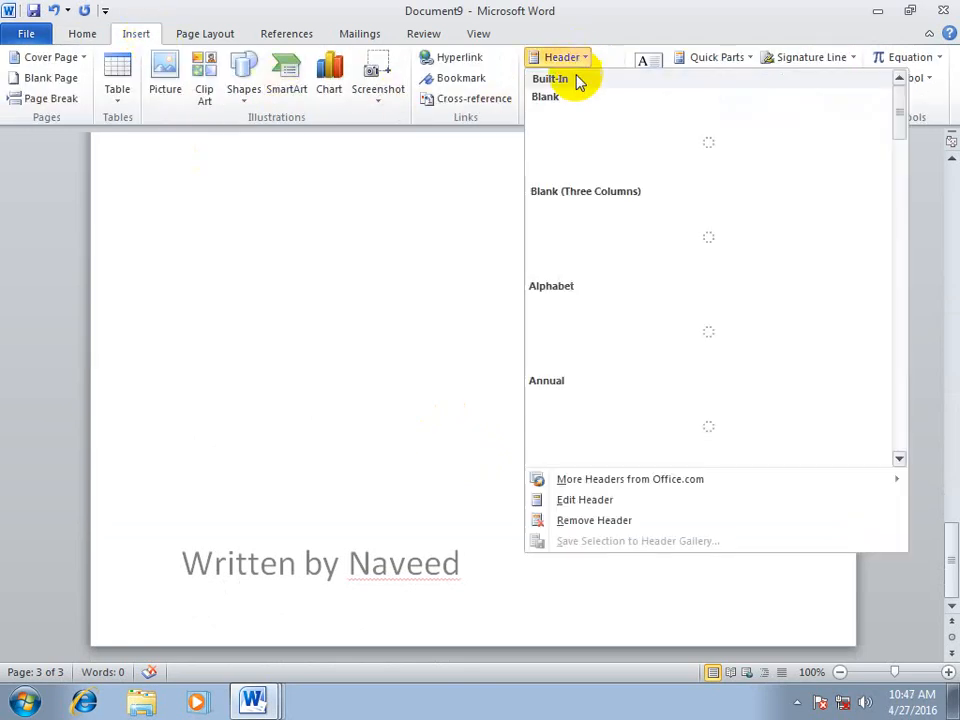
pyautogui.click(570, 150)
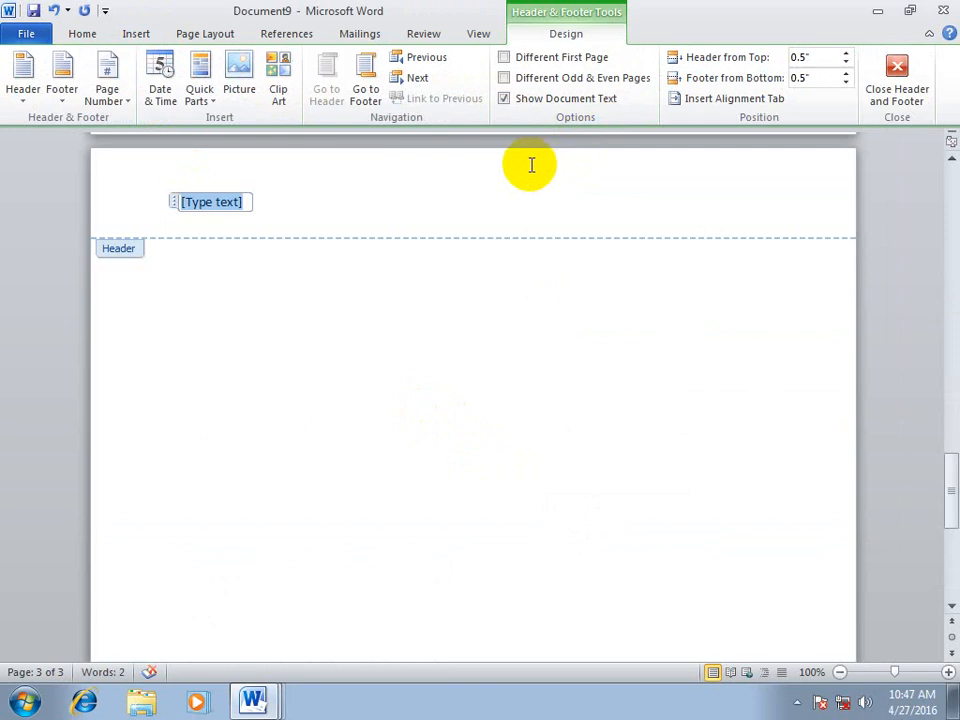
pyautogui.write('cxvxcv')
pyautogui.click(135, 204)
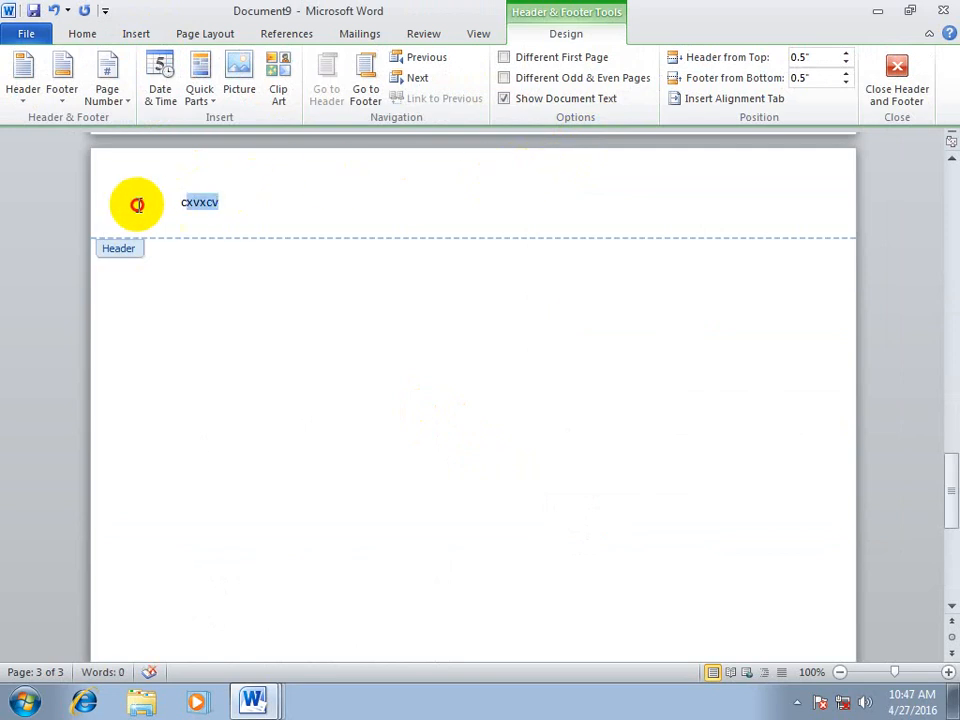
# - Try several header distances from the page top and leave it at 0.6", with the footer distance at 0.5"
pyautogui.click(846, 57)
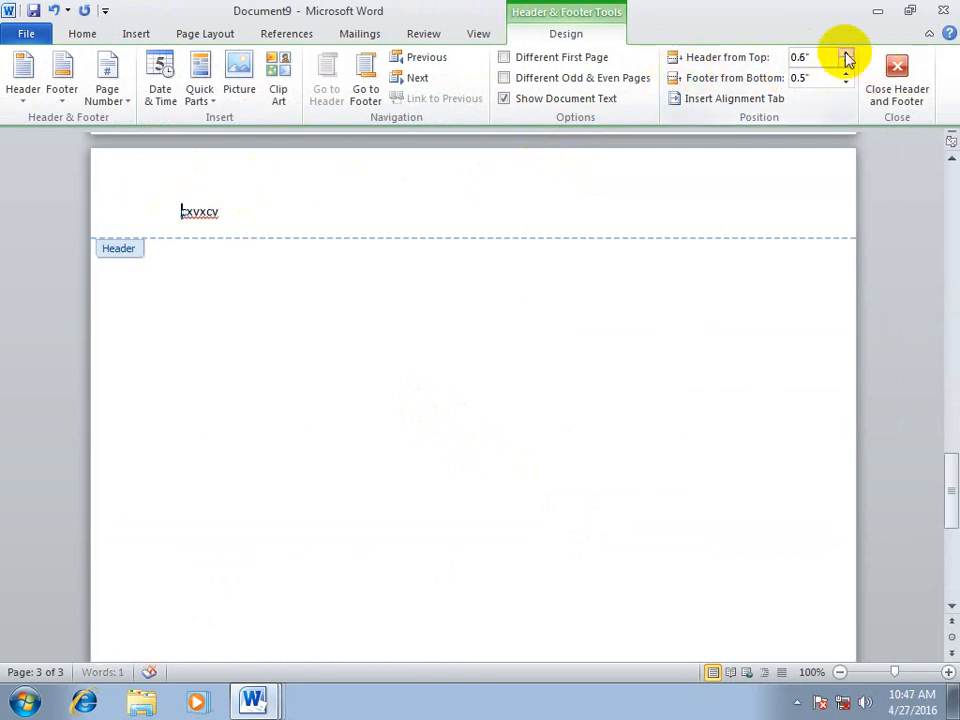
pyautogui.click(846, 57)
pyautogui.click(846, 57)
pyautogui.click(846, 57)
pyautogui.click(846, 55)
pyautogui.click(846, 62)
pyautogui.click(846, 62)
pyautogui.click(846, 62)
pyautogui.click(846, 62)
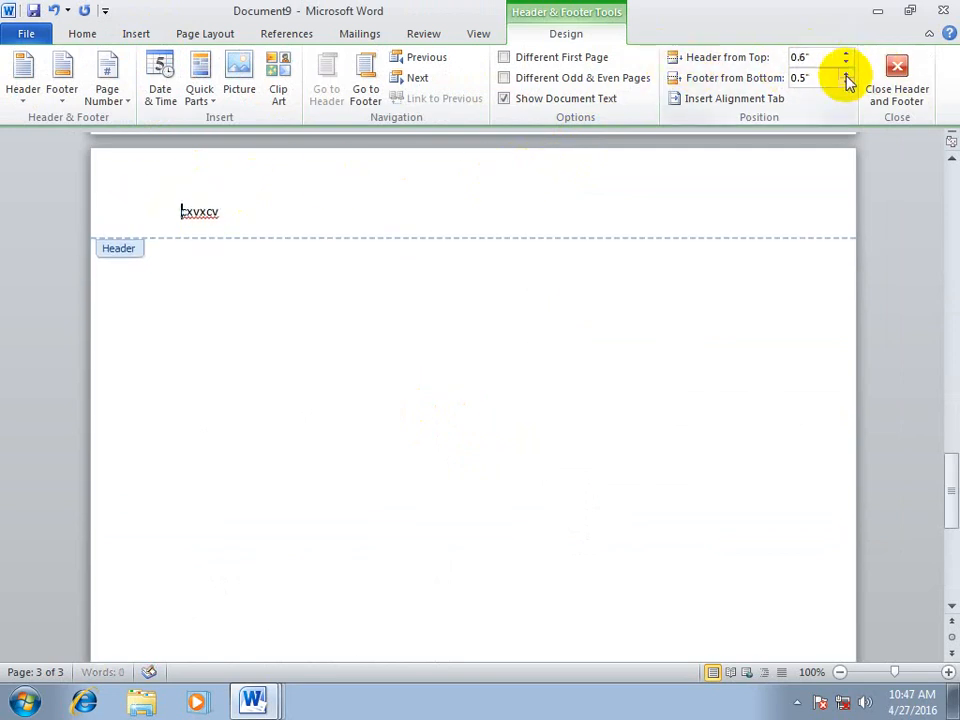
pyautogui.click(846, 83)
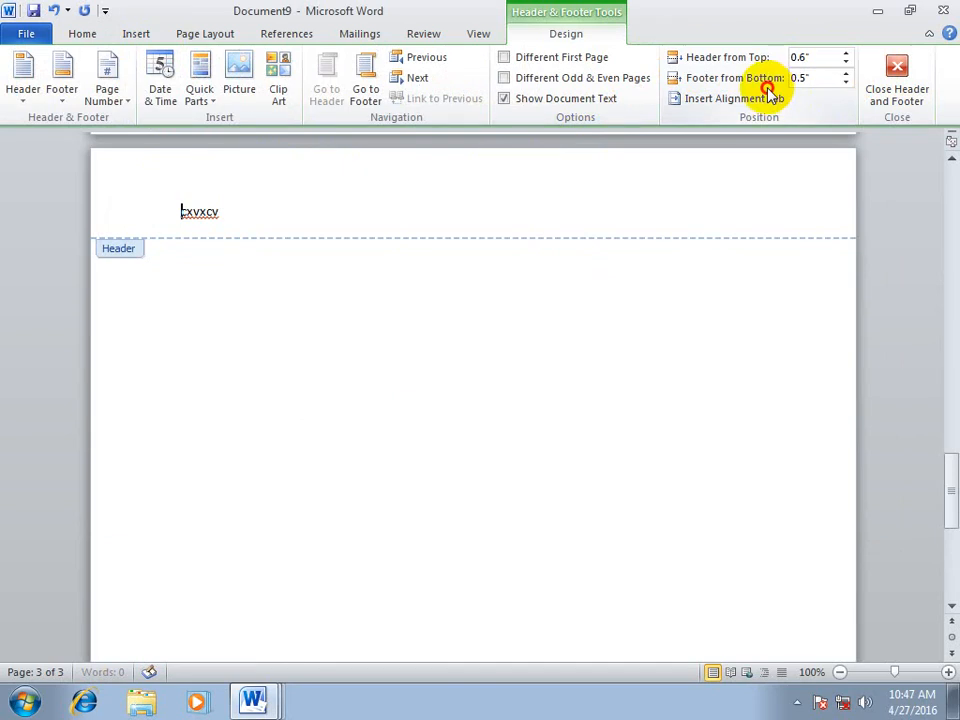
# - Insert an alignment tab before the header text with Center alignment relative to the margin and no leader
pyautogui.click(758, 98)
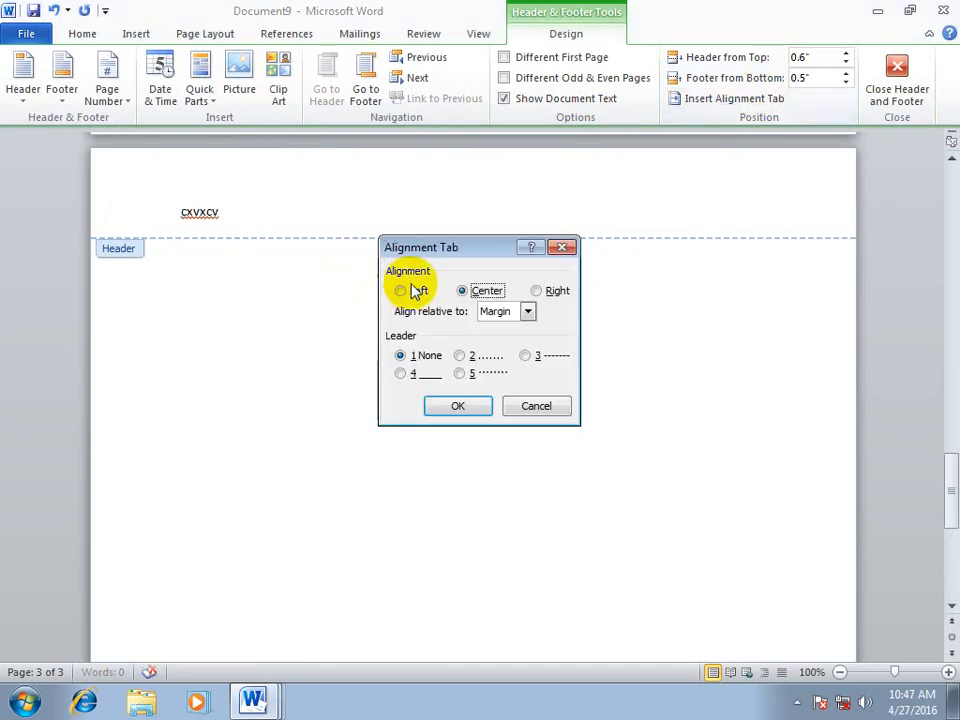
pyautogui.click(541, 291)
pyautogui.click(400, 290)
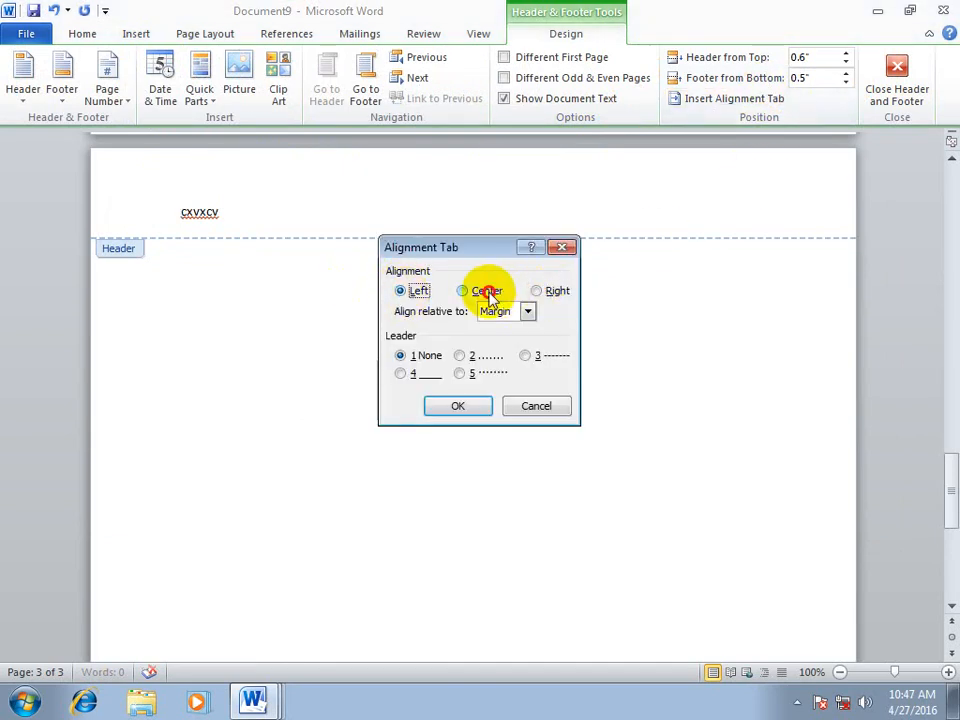
pyautogui.click(484, 290)
pyautogui.click(458, 406)
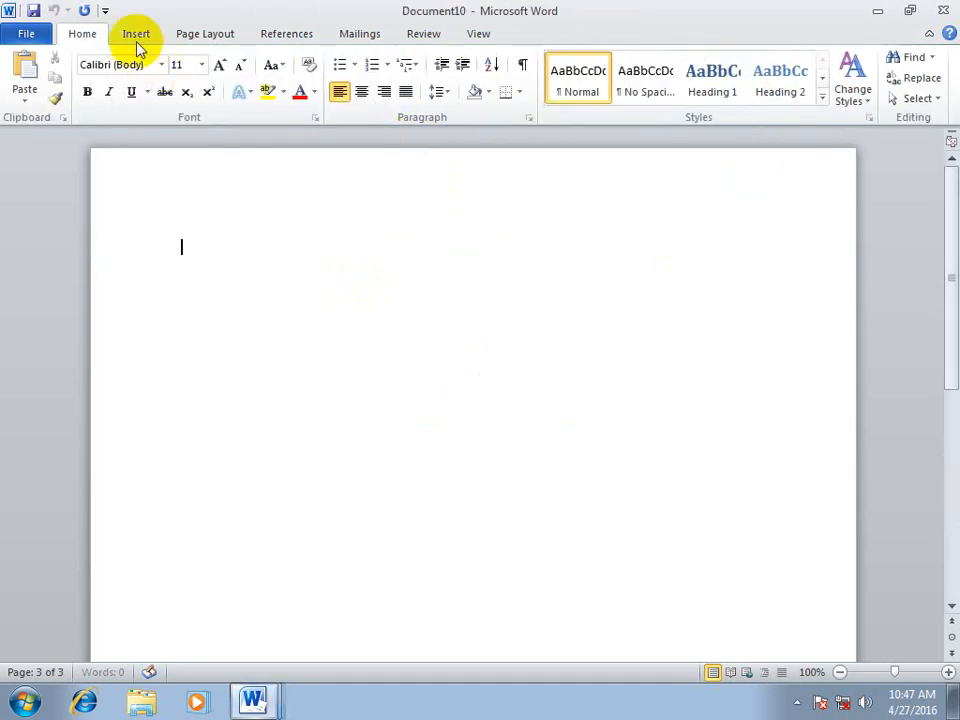
# - In a new blank document, insert a Plain Number 1 page number at the top of the page and close the header
pyautogui.click(135, 33)
pyautogui.click(560, 78)
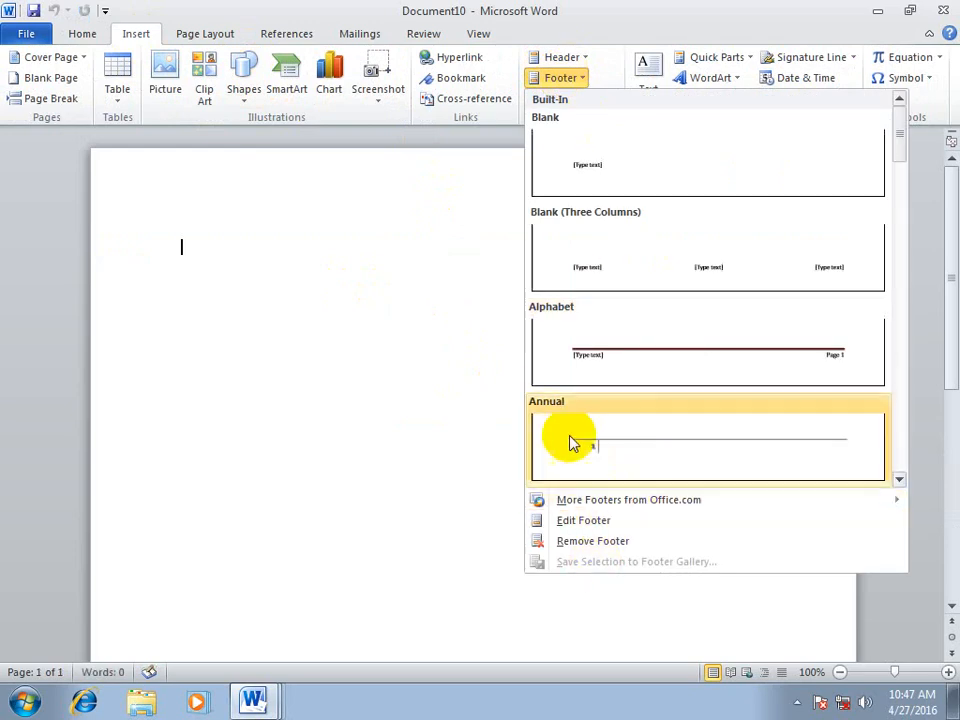
pyautogui.click(638, 9)
pyautogui.click(600, 103)
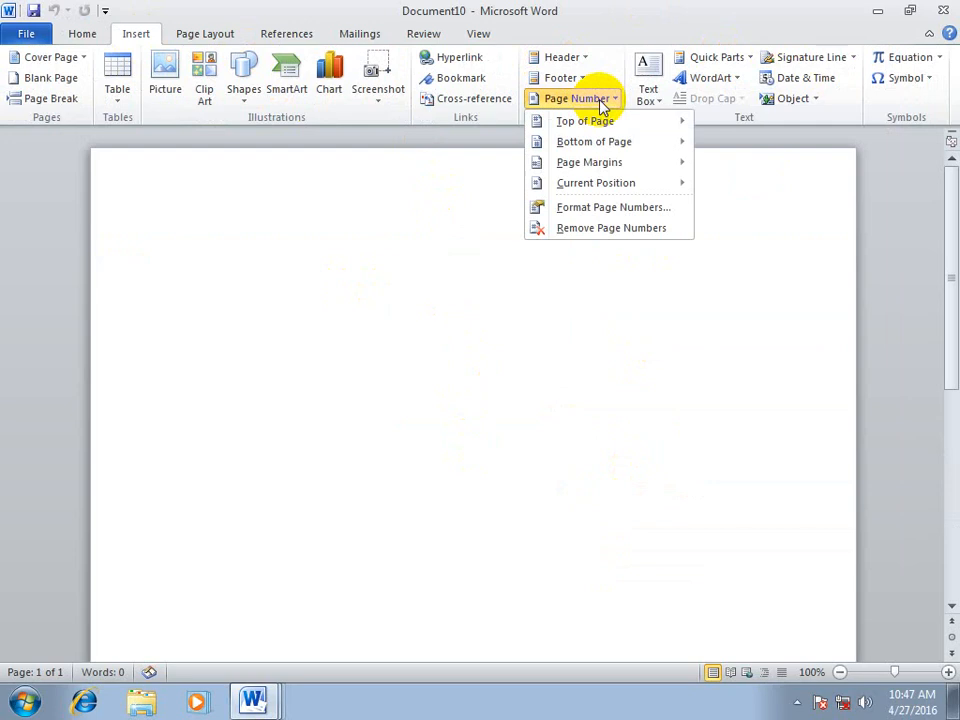
pyautogui.moveTo(671, 124)
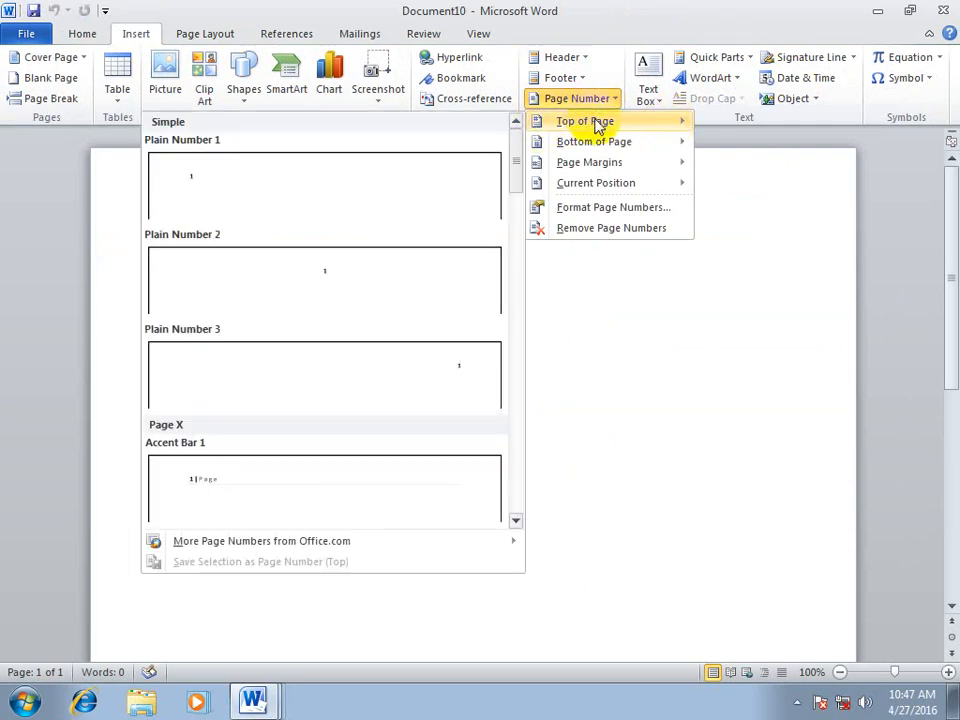
pyautogui.click(261, 186)
pyautogui.click(895, 92)
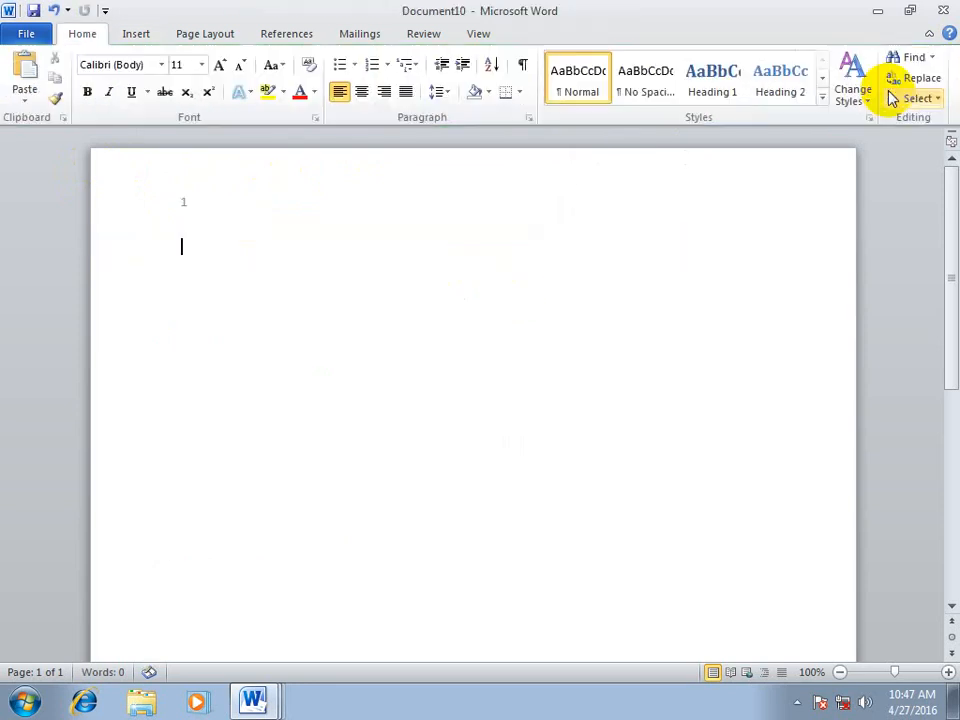
# - Add page breaks until the document has 11 pages, and return to page 1
pyautogui.hotkey('ctrl', 'Return')
pyautogui.hotkey('ctrl', 'Return')
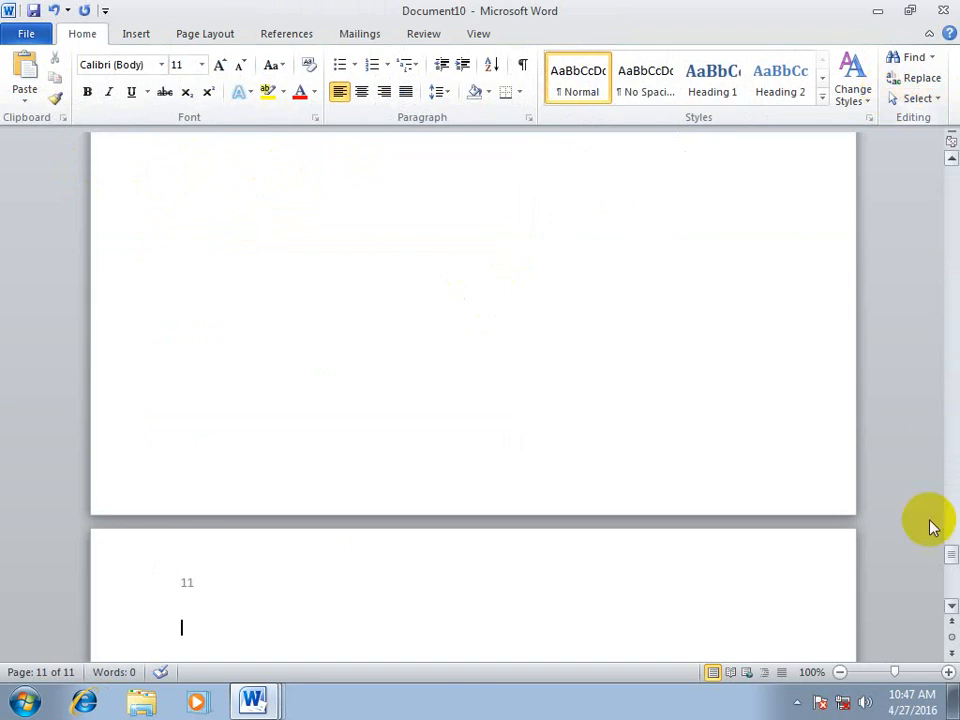
pyautogui.moveTo(951, 553); pyautogui.dragTo(939, 171)
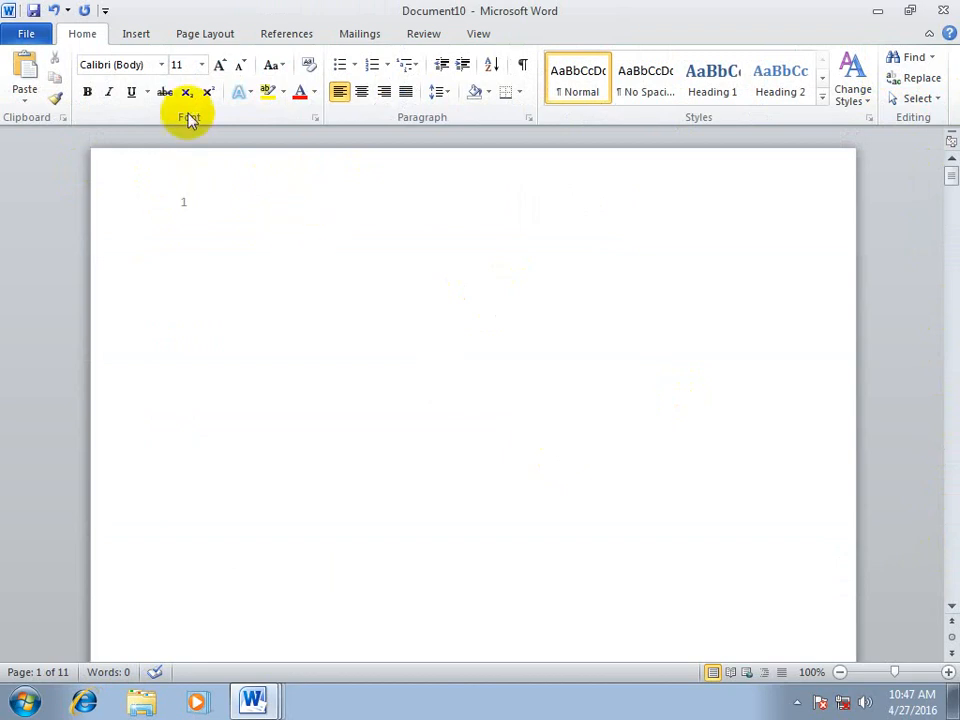
# - Add an Accent Bar 1 page number at the bottom of the page and close the header and footer
pyautogui.click(138, 36)
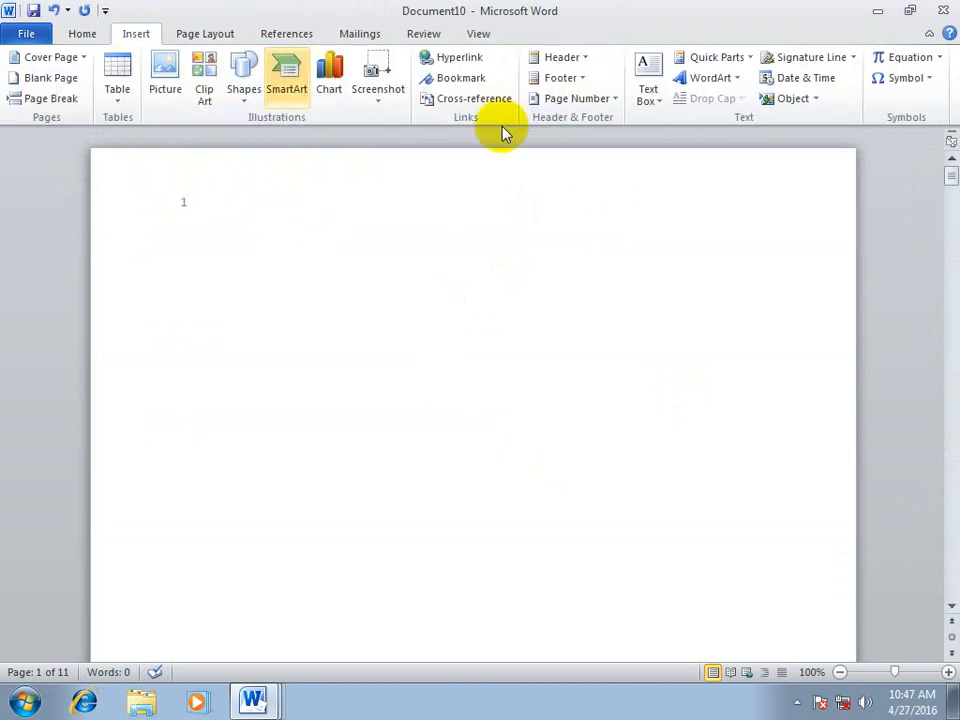
pyautogui.click(566, 99)
pyautogui.moveTo(606, 143)
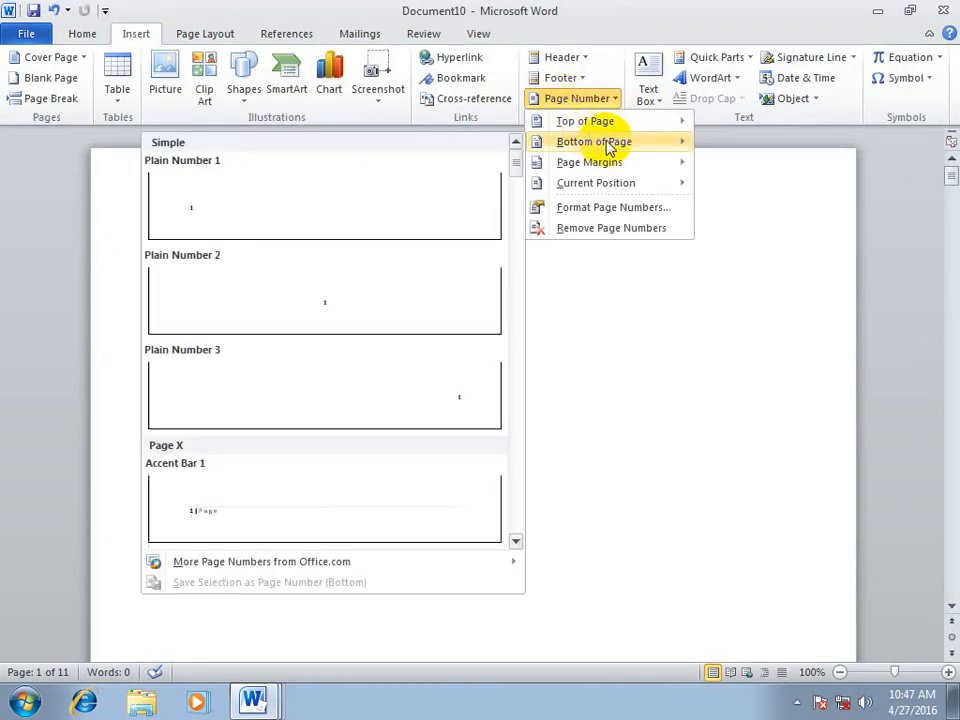
pyautogui.click(283, 477)
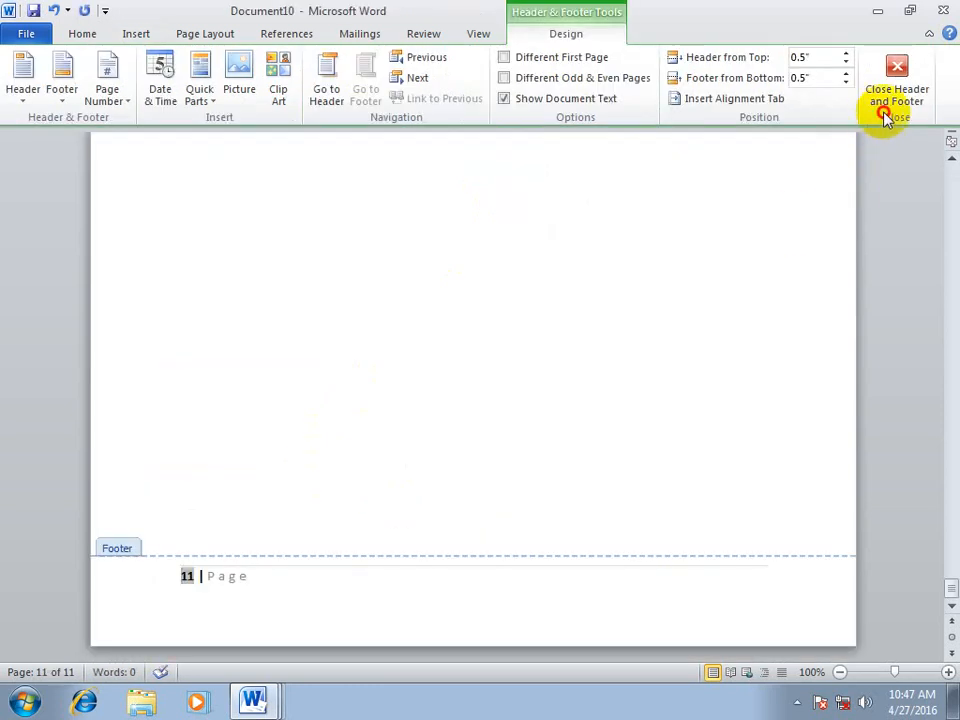
pyautogui.scroll(2, 718, 315)
pyautogui.scroll(8, 739, 289)
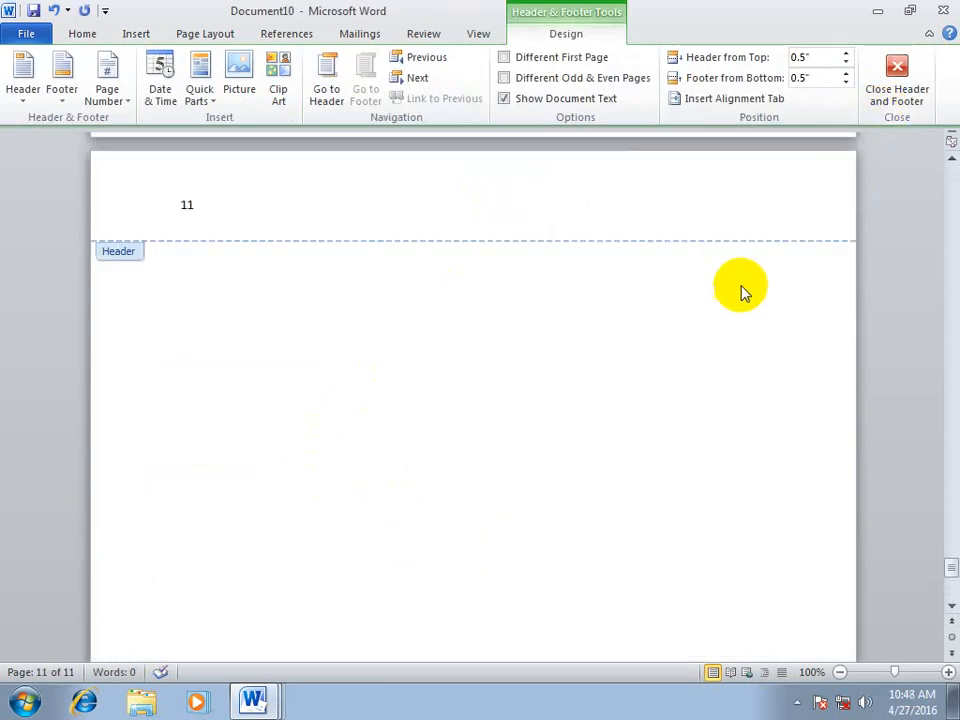
pyautogui.click(897, 80)
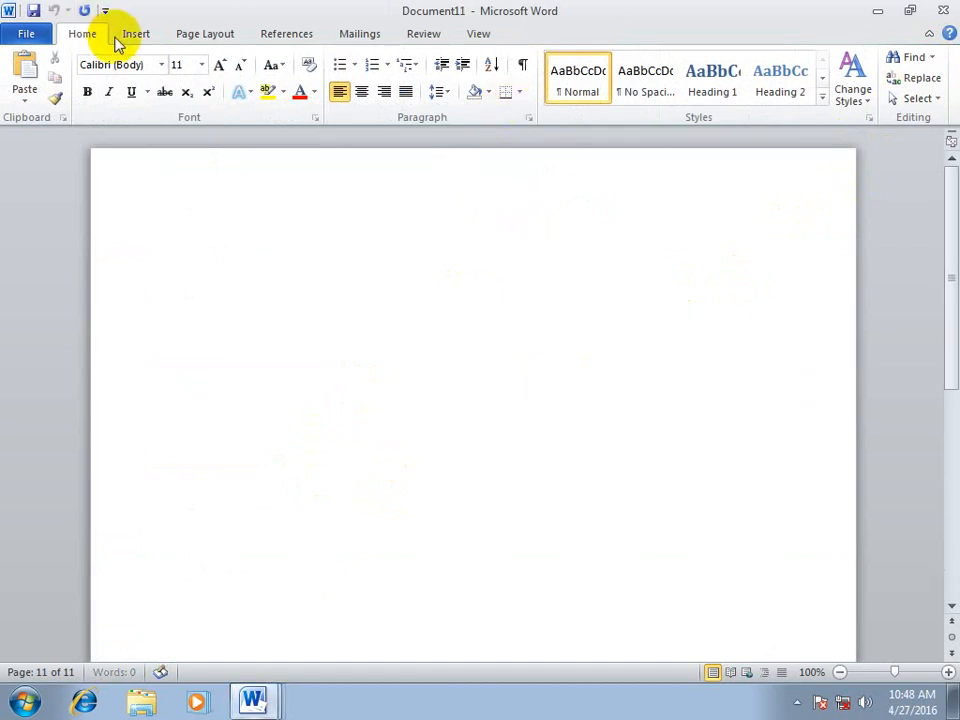
# - Insert a Brackets 2 page number at the bottom of the page in the blank document and close the header and footer
pyautogui.click(130, 35)
pyautogui.click(557, 100)
pyautogui.moveTo(583, 141)
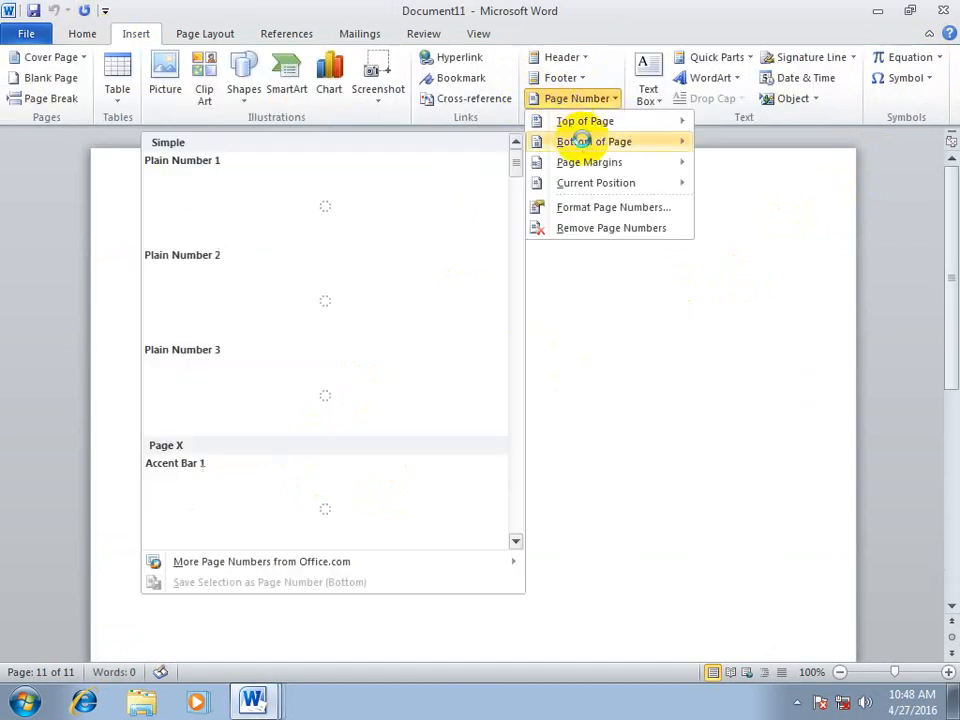
pyautogui.scroll(-7, 278, 505)
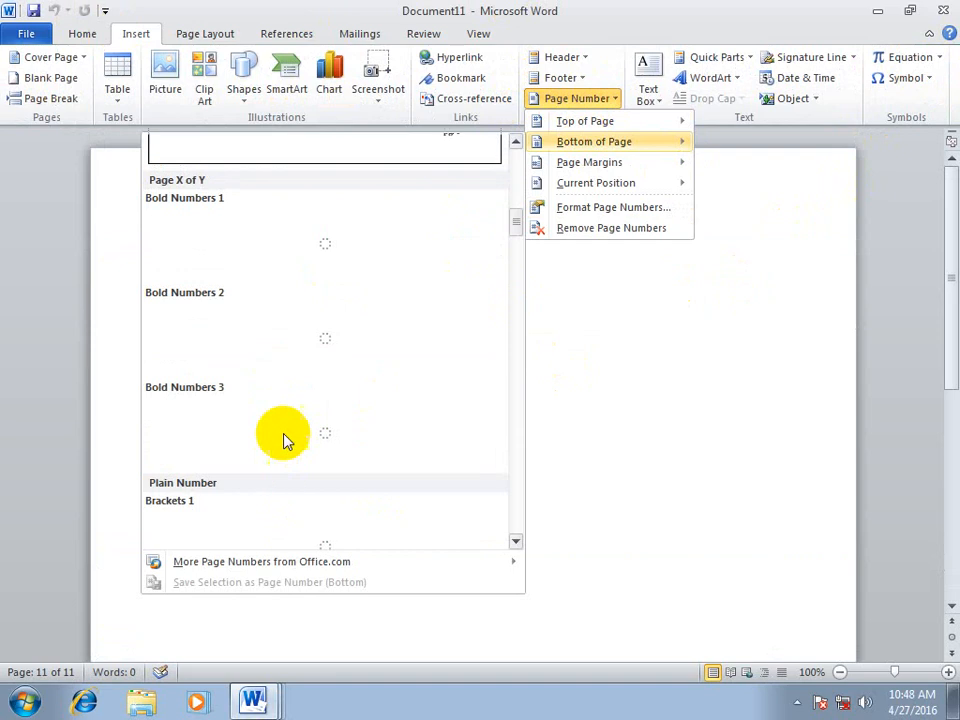
pyautogui.scroll(-4, 285, 439)
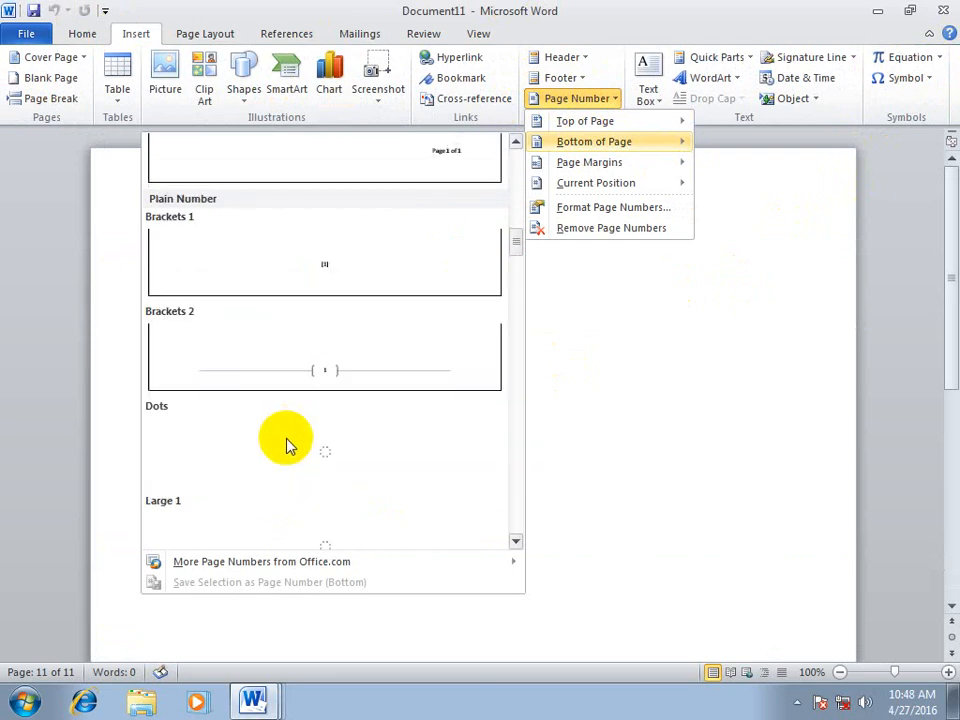
pyautogui.click(298, 402)
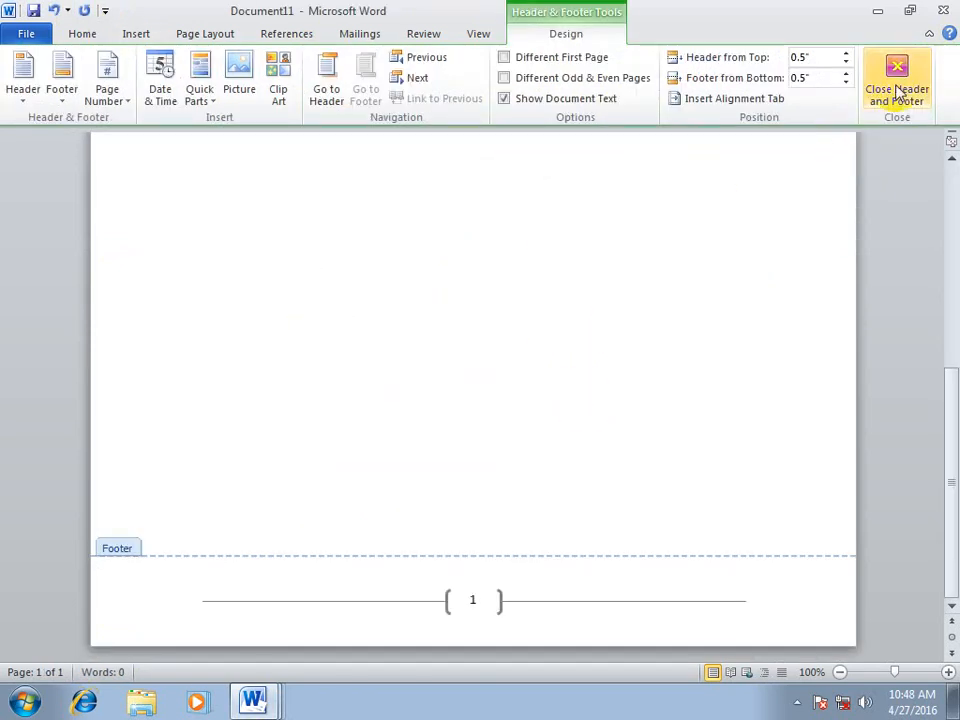
pyautogui.click(896, 84)
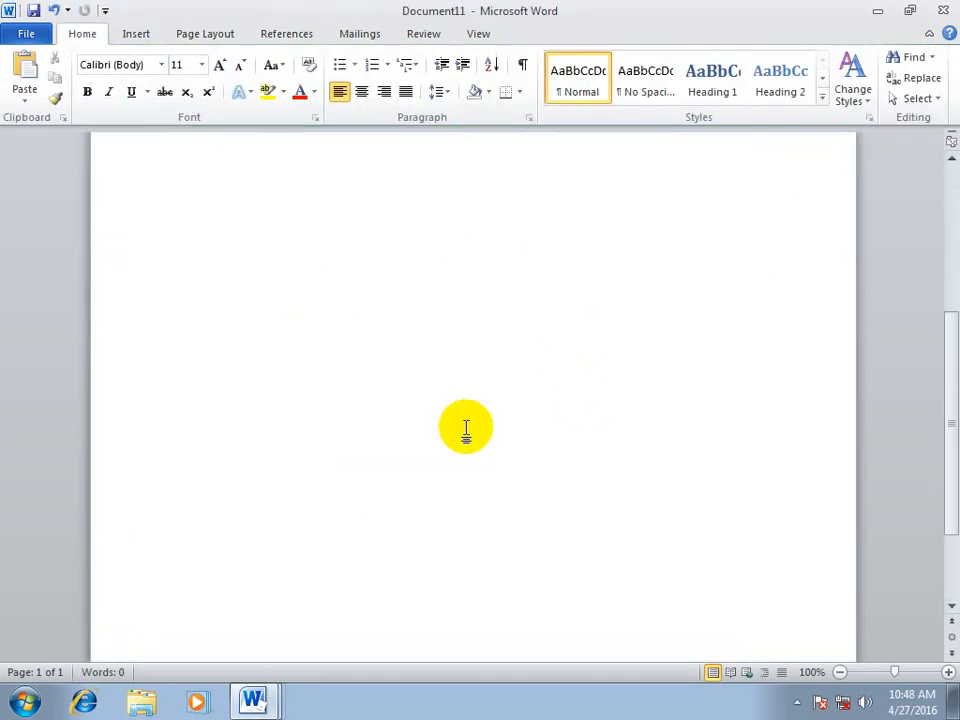
# - Add page breaks until the document with the bracketed footer number has 3 pages
pyautogui.scroll(-3, 466, 428)
pyautogui.scroll(-3, 466, 428)
pyautogui.keyDown('ctrl'); pyautogui.scroll(-4, 466, 428); pyautogui.keyUp('ctrl')
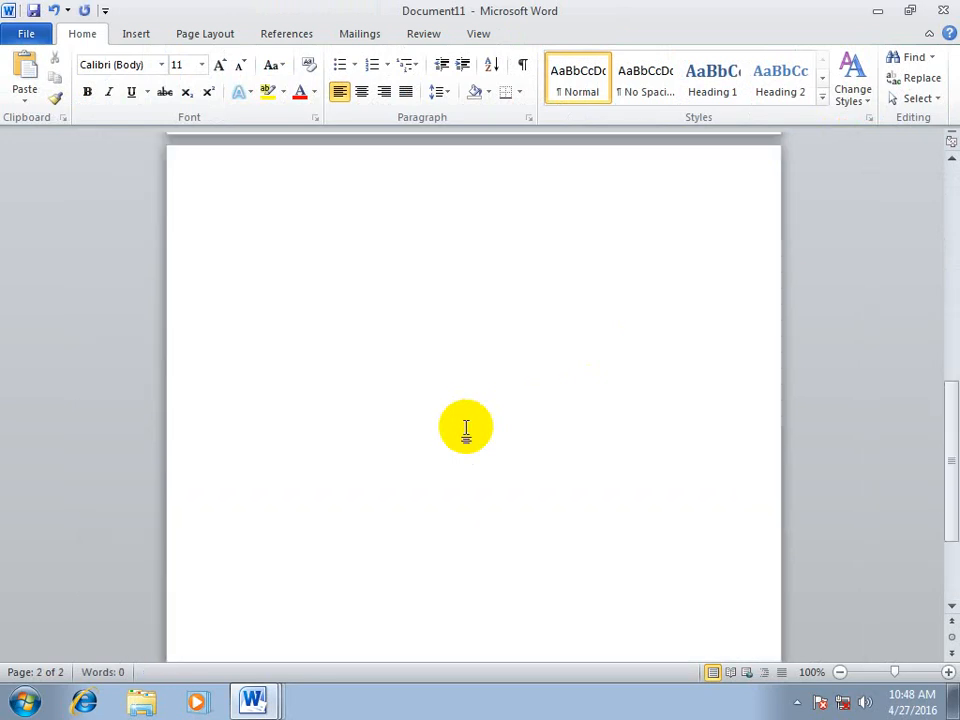
pyautogui.scroll(-5, 466, 428)
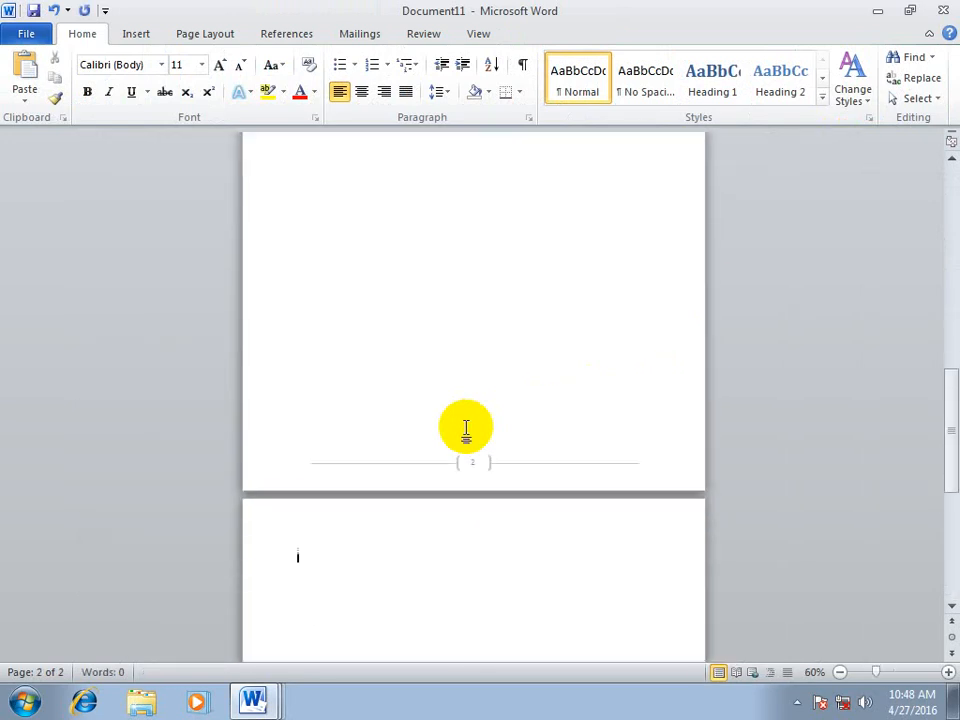
pyautogui.scroll(-2, 466, 428)
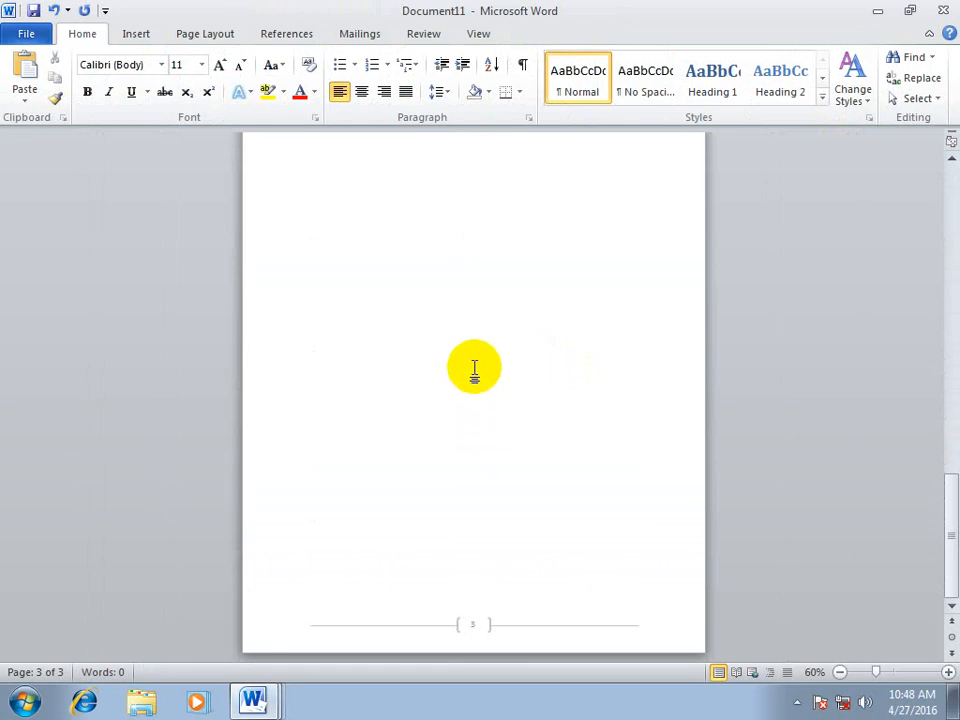
pyautogui.click(134, 31)
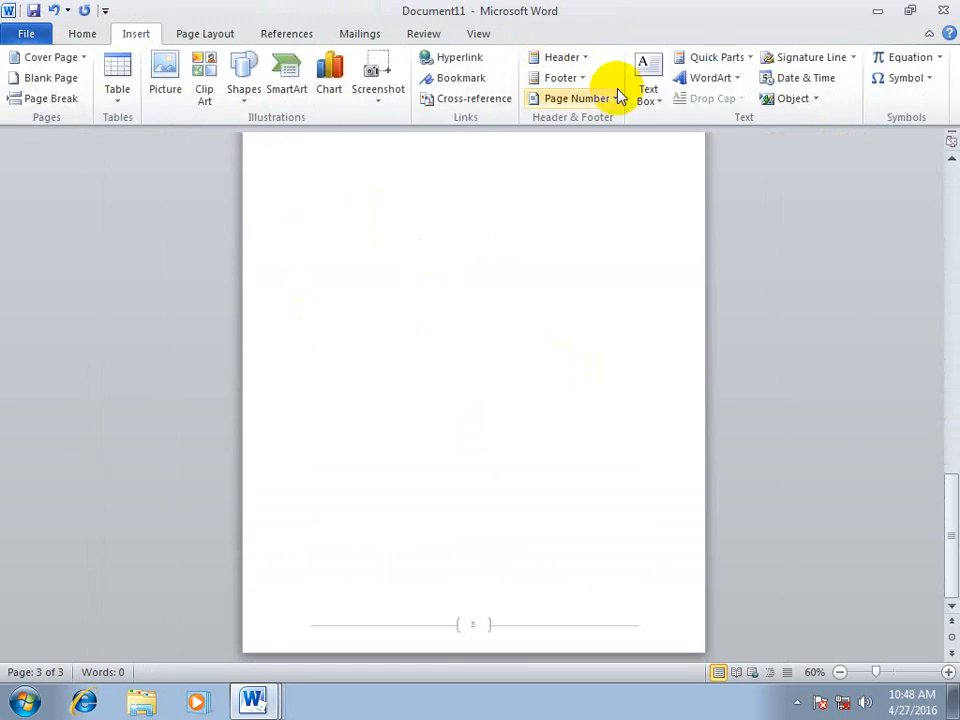
pyautogui.click(605, 100)
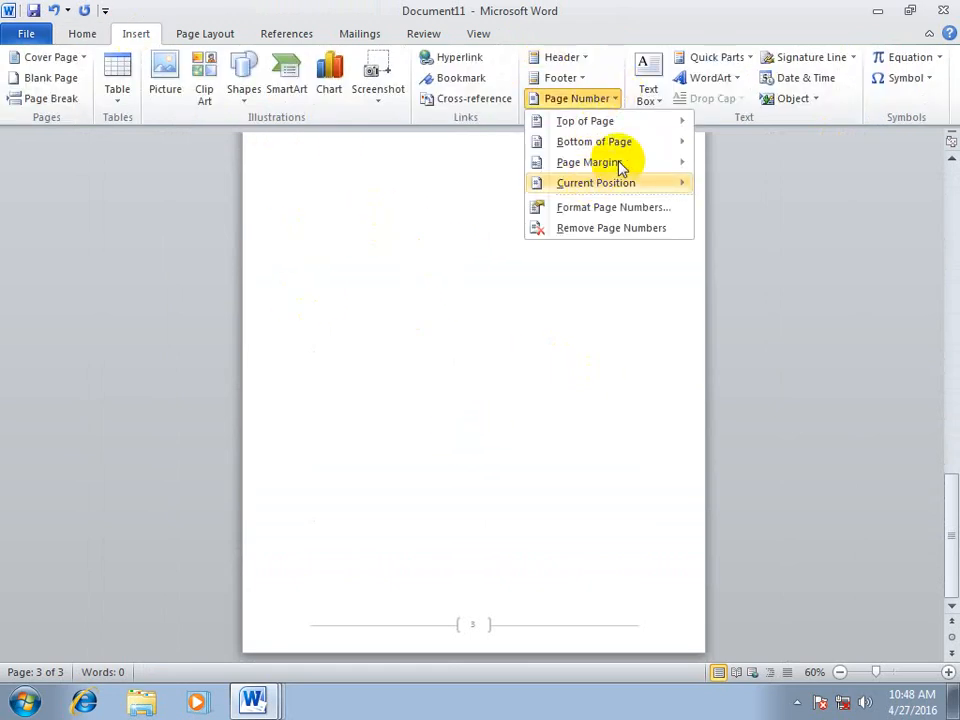
pyautogui.moveTo(621, 163)
pyautogui.click(619, 266)
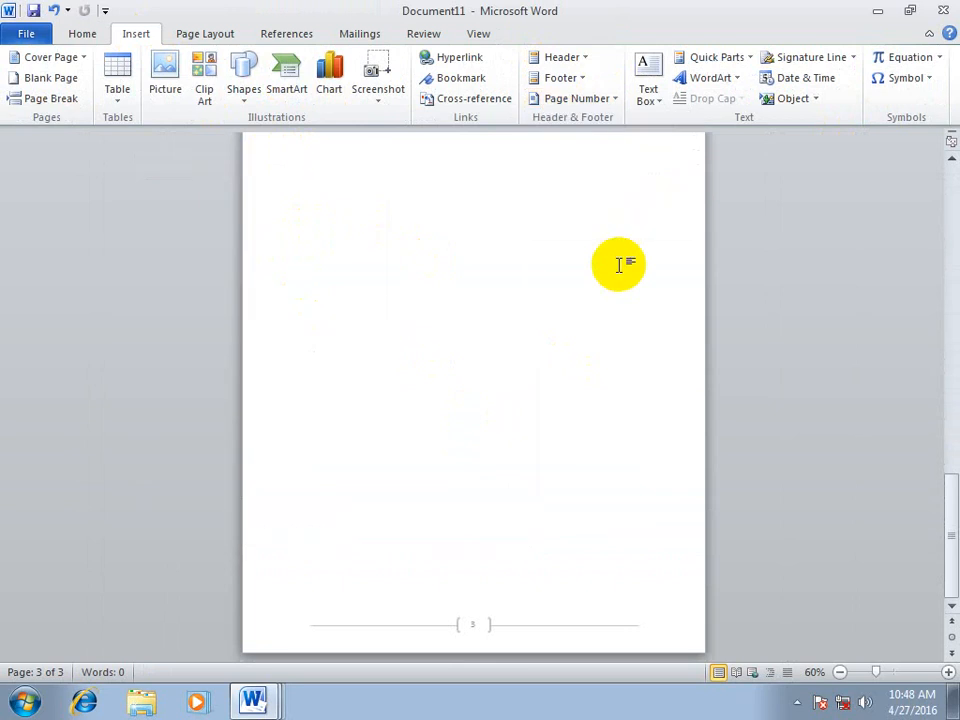
# - In a new blank document, insert an Accent Bar, Left page number in the page margin, close the header, and add page breaks for 3 pages
pyautogui.hotkey('ctrl', 'n')
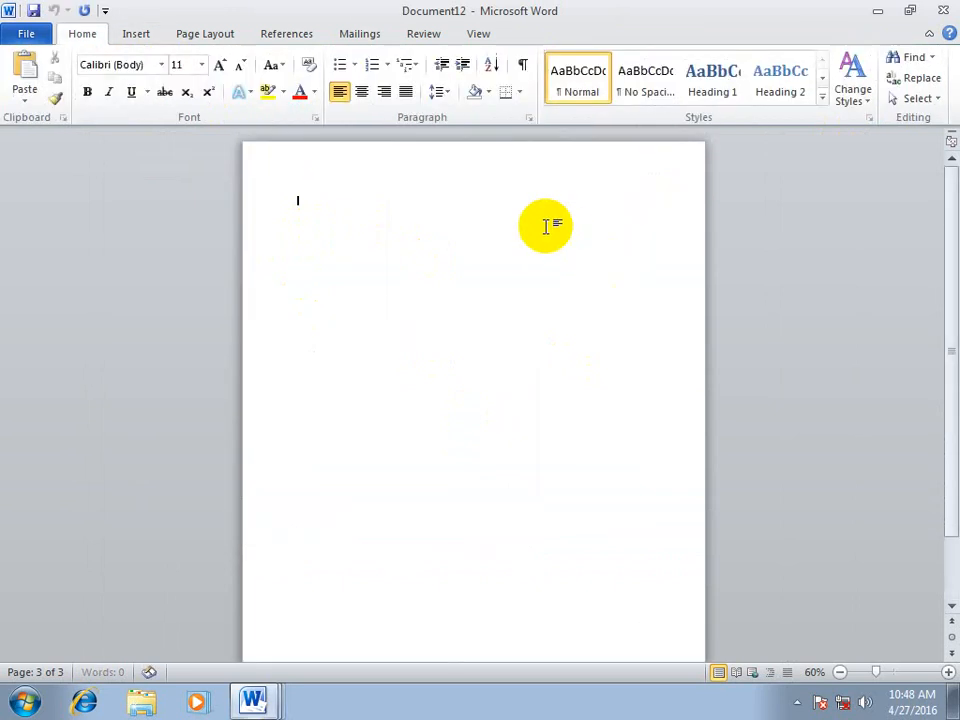
pyautogui.click(134, 36)
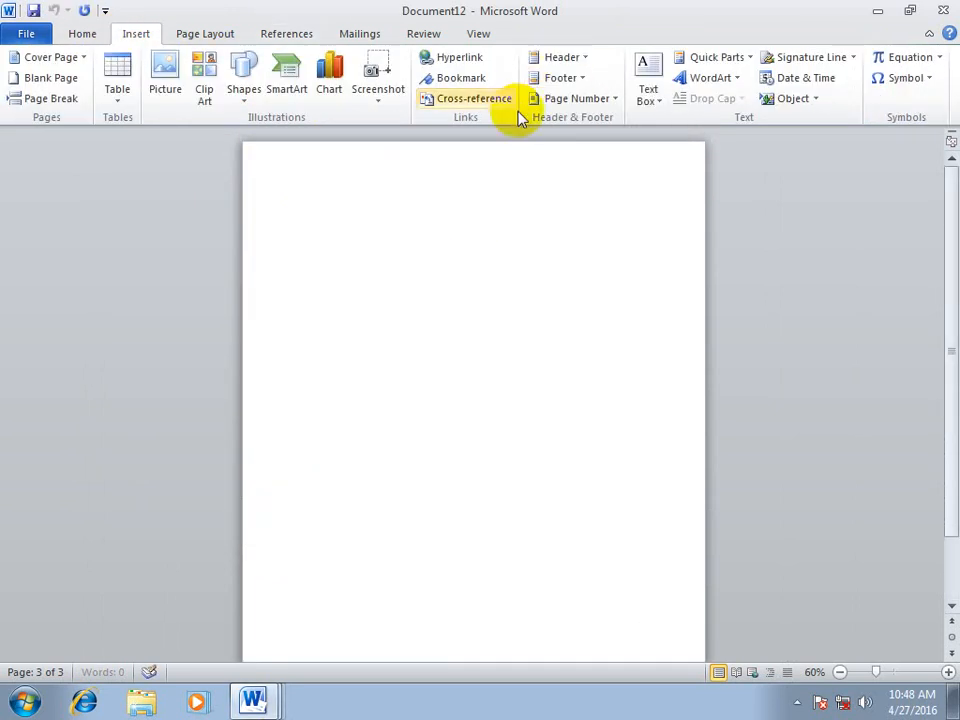
pyautogui.click(576, 99)
pyautogui.moveTo(618, 170)
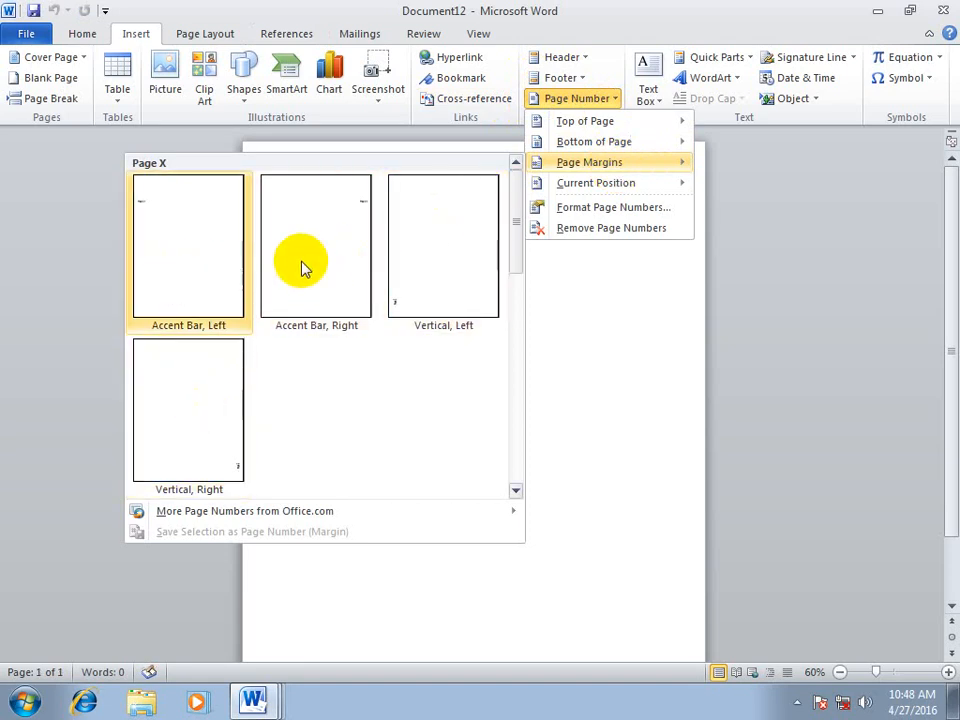
pyautogui.click(431, 268)
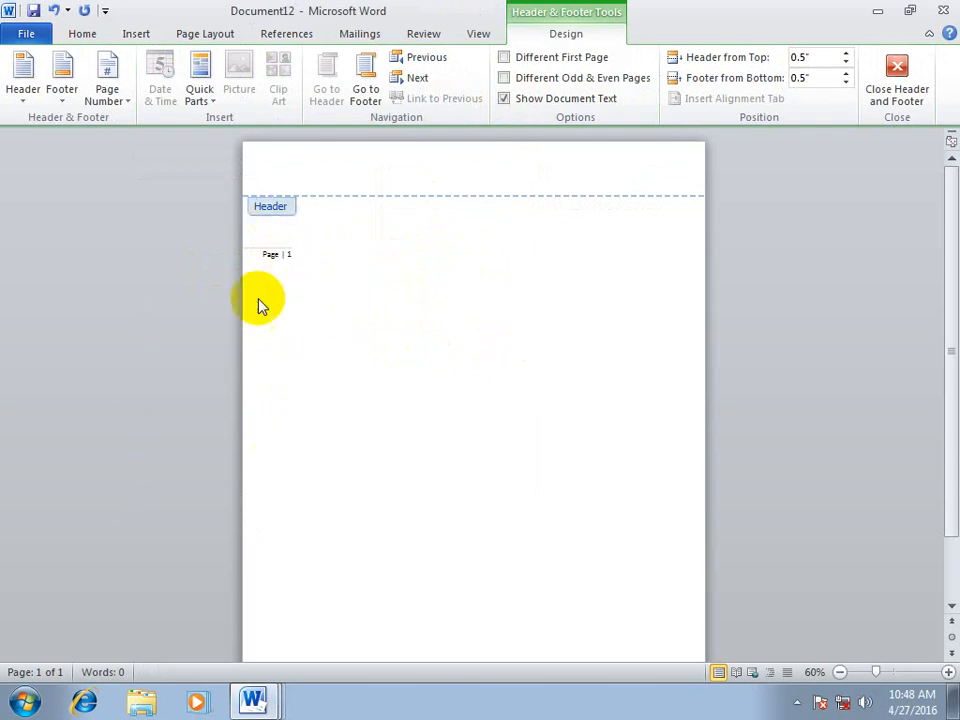
pyautogui.click(915, 82)
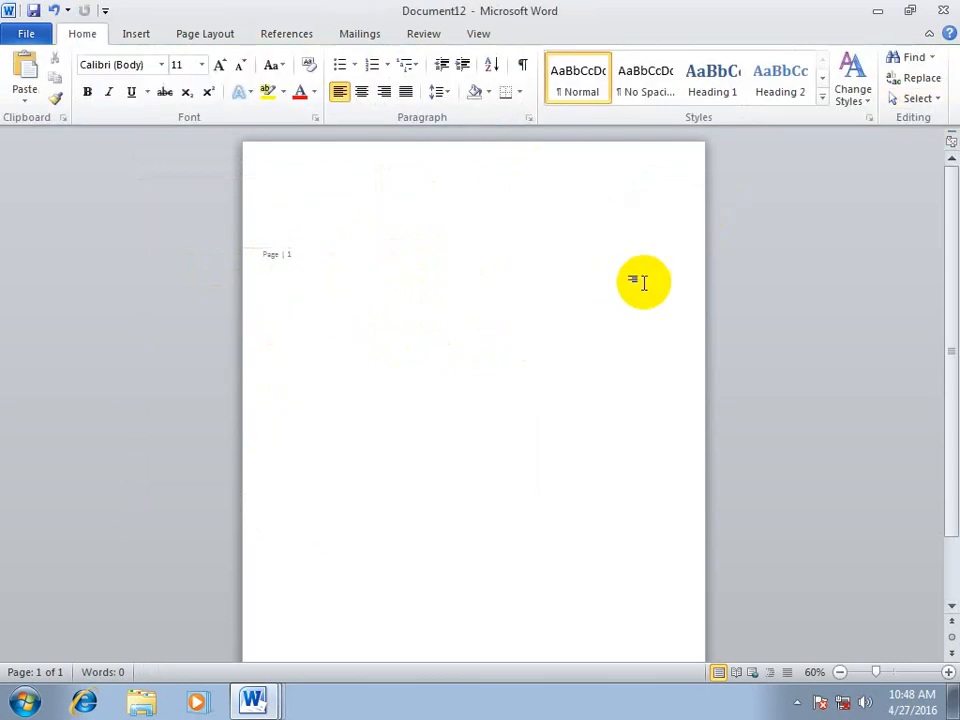
pyautogui.hotkey('ctrl', 'Return')
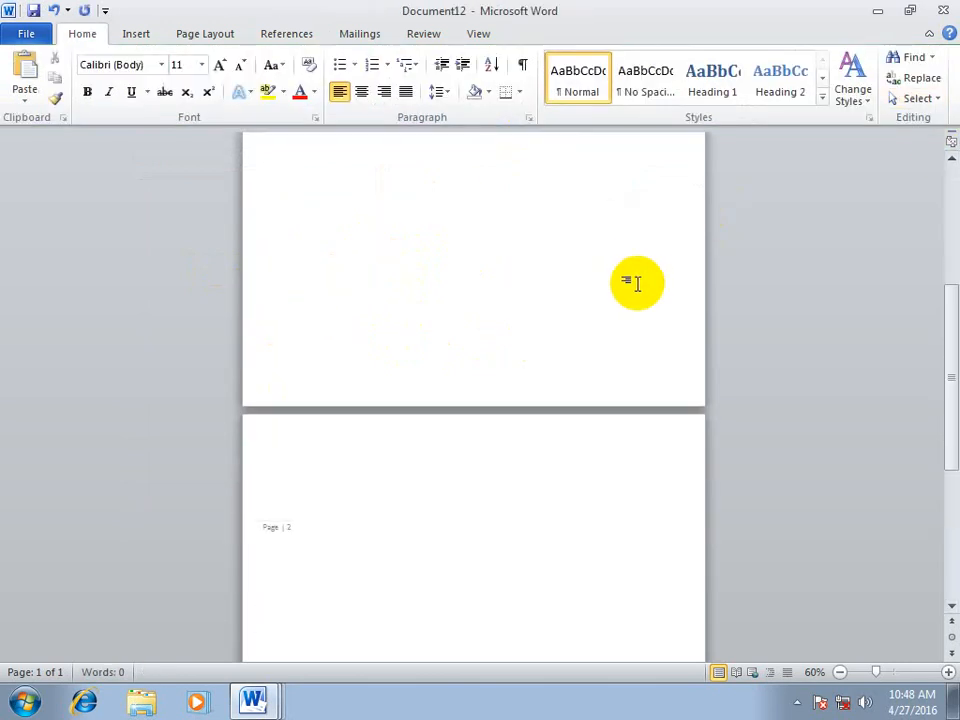
pyautogui.hotkey('ctrl', 'Return')
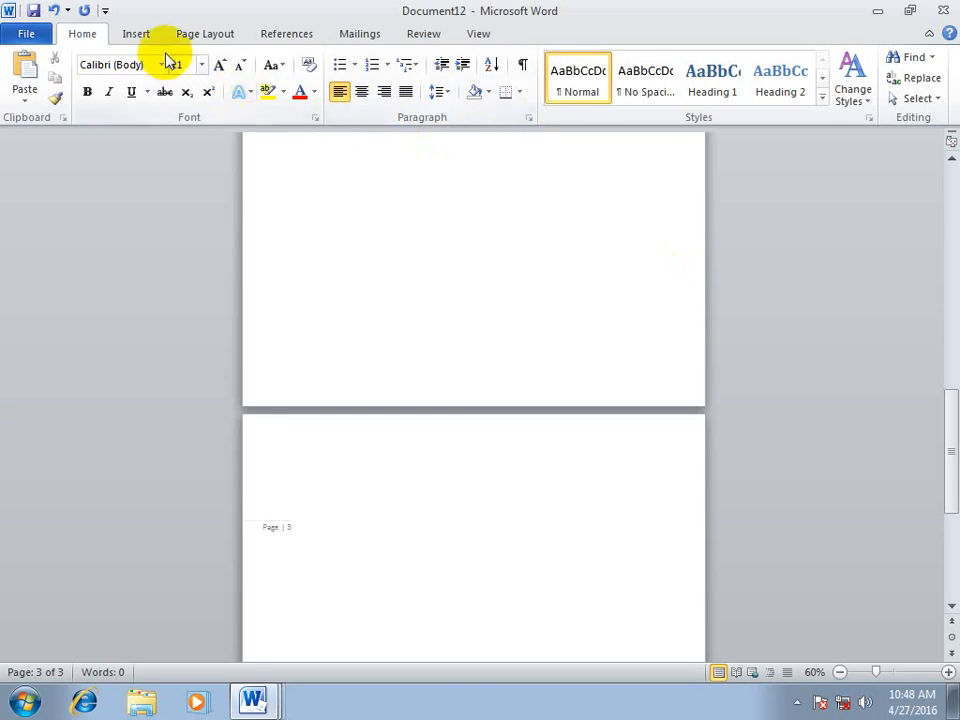
pyautogui.click(134, 33)
pyautogui.click(574, 98)
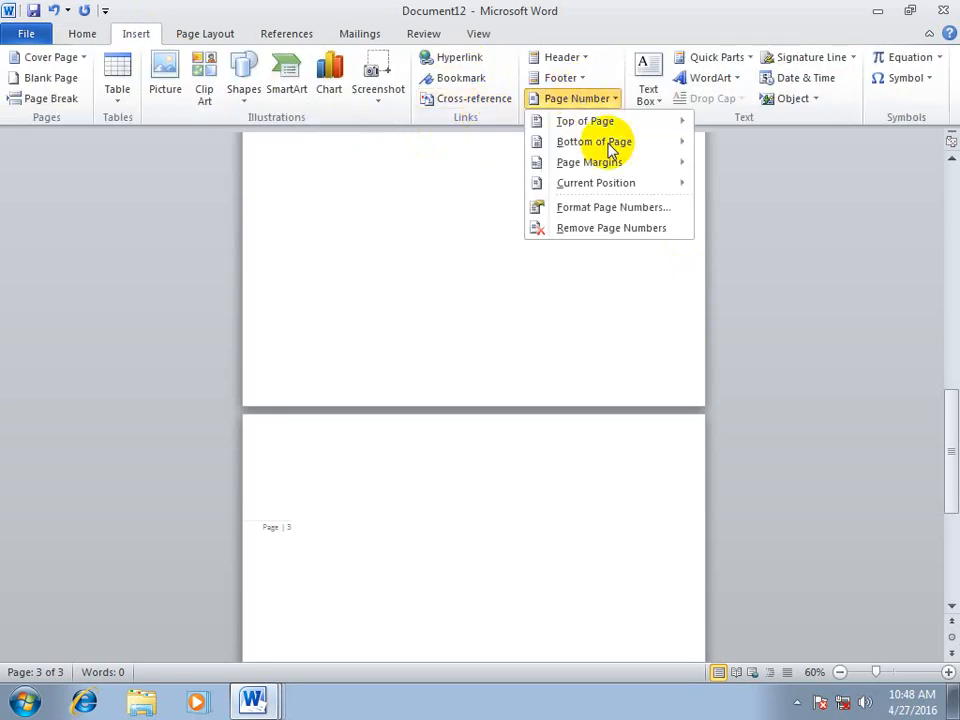
pyautogui.moveTo(609, 189)
pyautogui.click(615, 268)
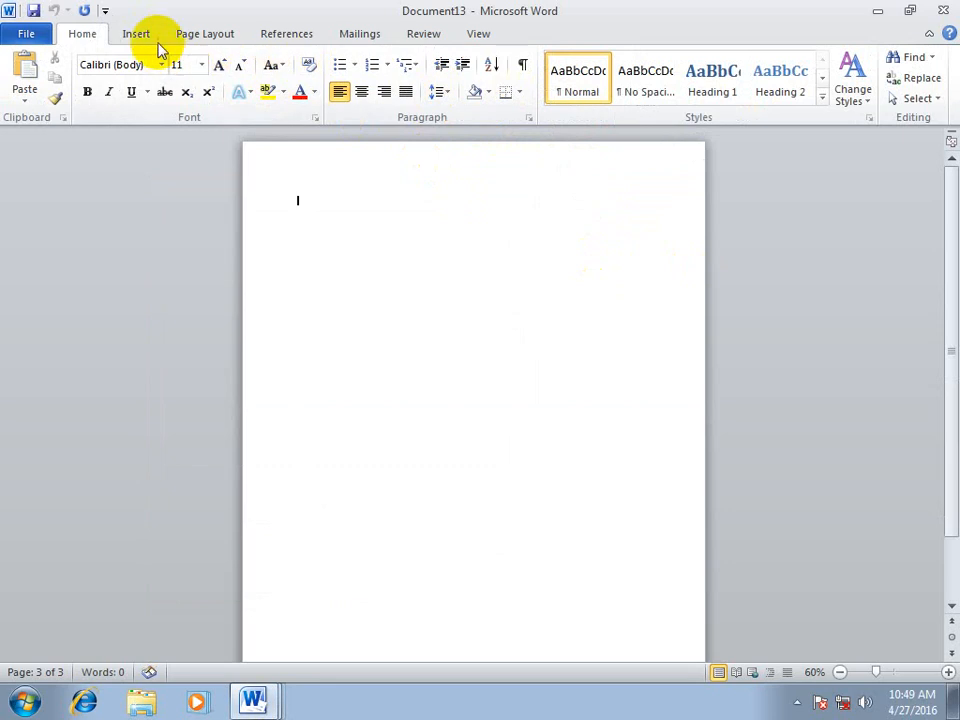
# - Place the insertion point partway down the blank page and insert an Accent Bar 1 page number at the current position
pyautogui.click(138, 34)
pyautogui.click(574, 98)
pyautogui.click(330, 263)
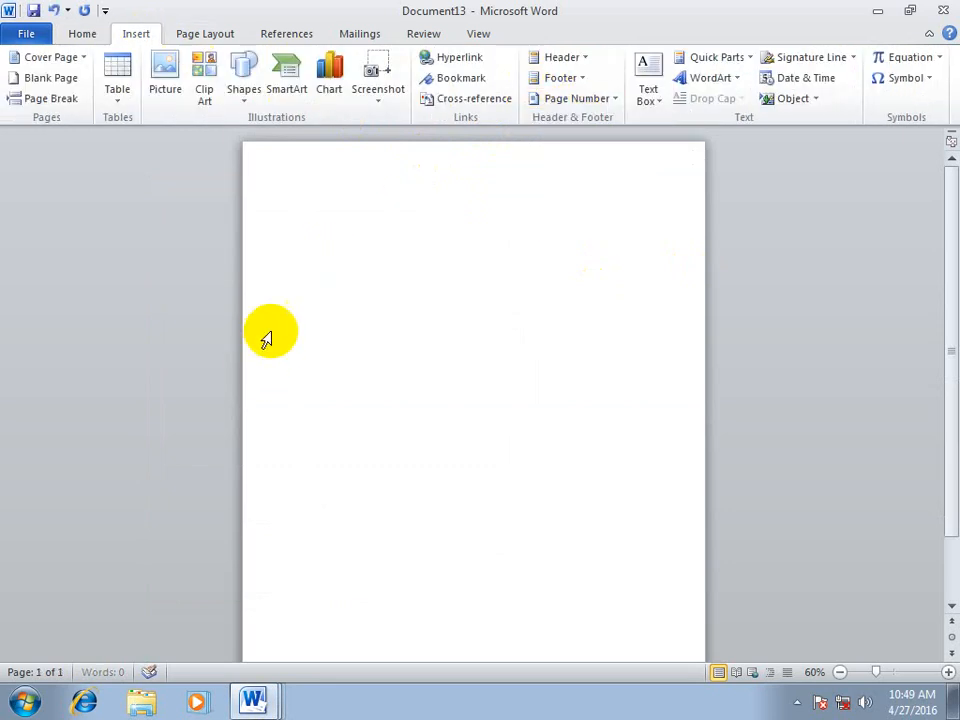
pyautogui.click(574, 98)
pyautogui.moveTo(597, 191)
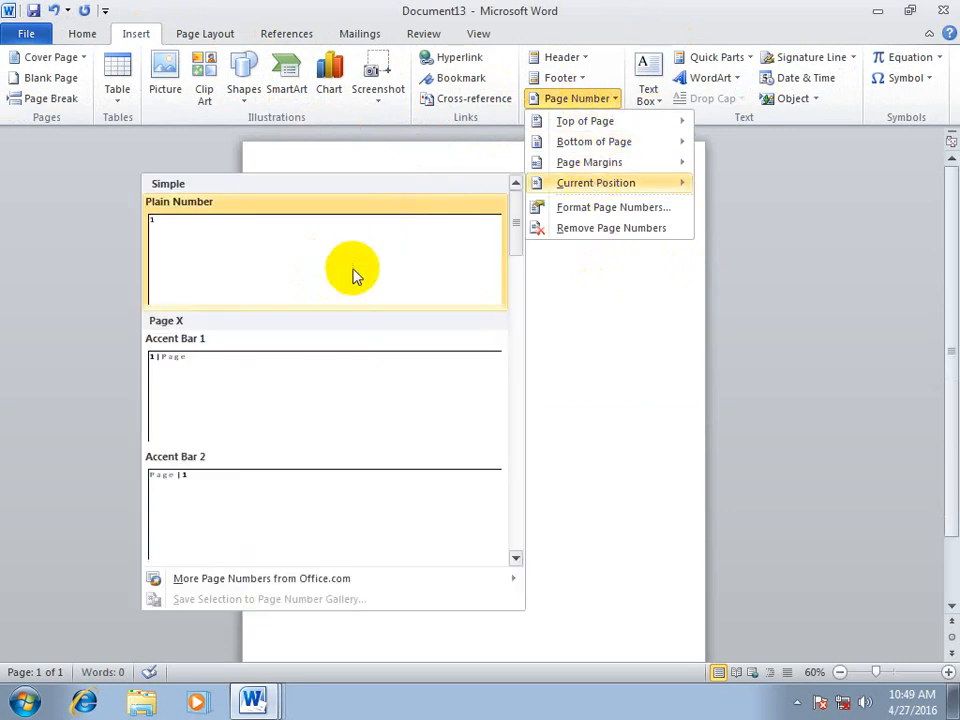
pyautogui.click(249, 388)
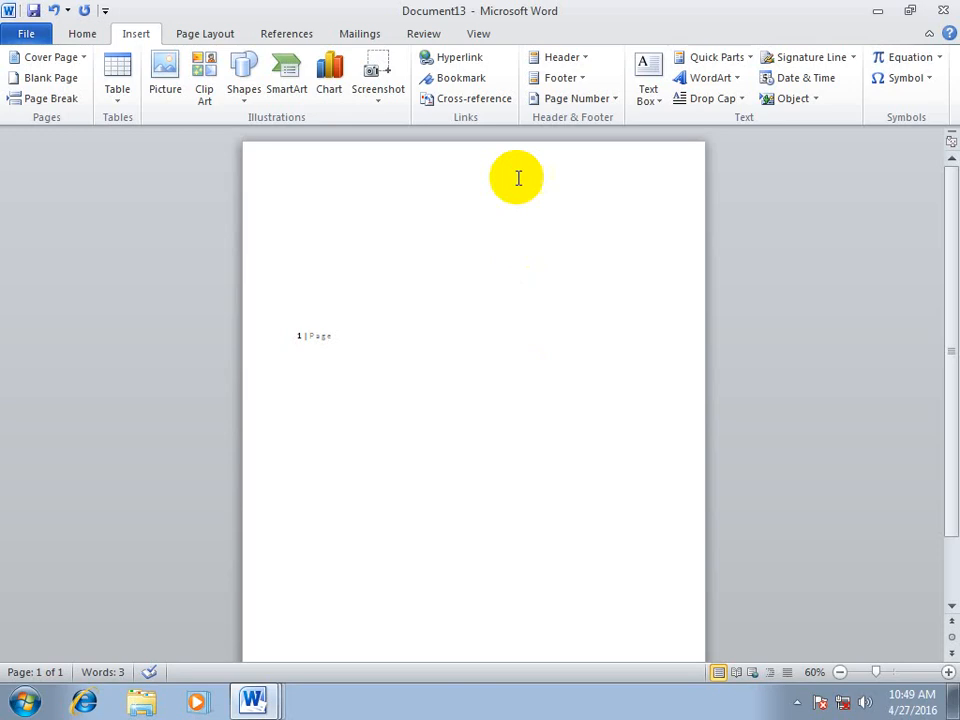
pyautogui.click(598, 99)
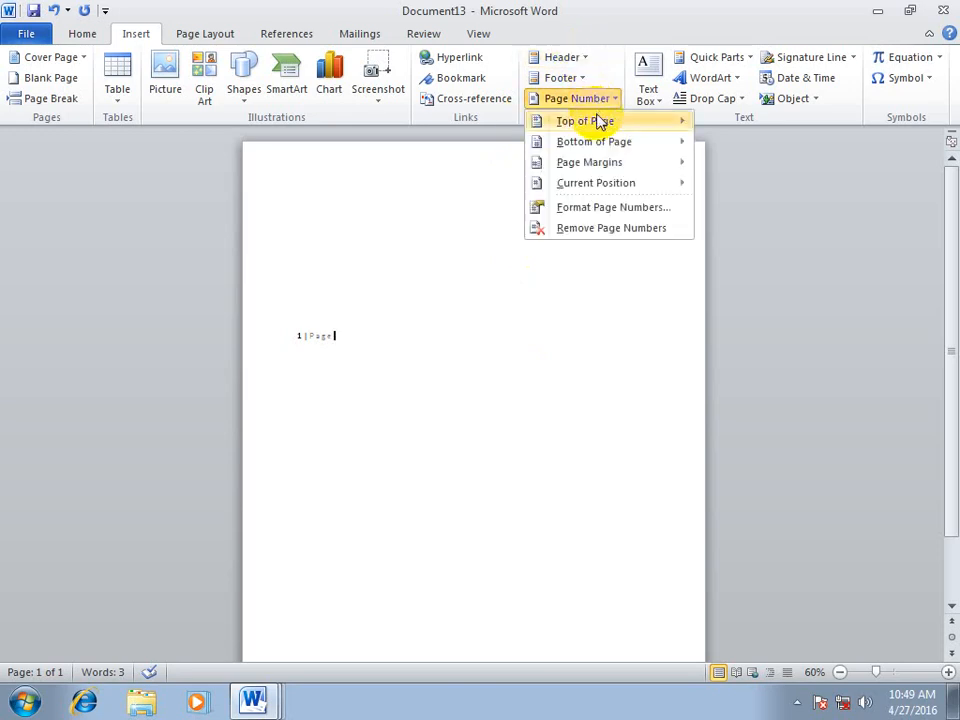
pyautogui.click(590, 285)
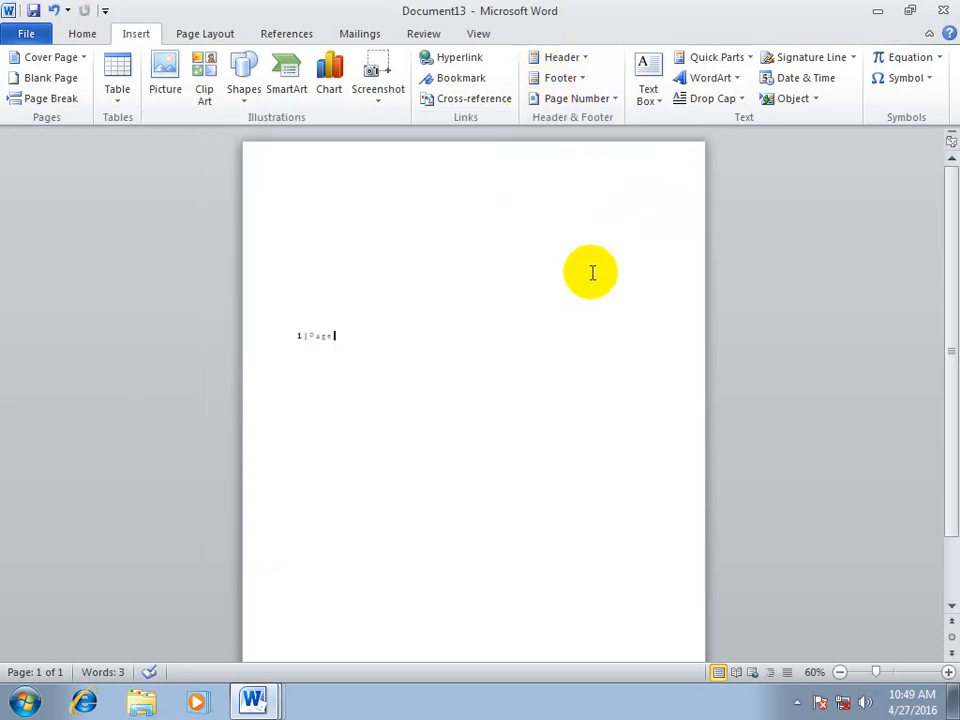
# - In a new blank document, insert a Plain Number 2 page number at the top of the page and close the header
pyautogui.hotkey('ctrl', 'n')
pyautogui.click(133, 33)
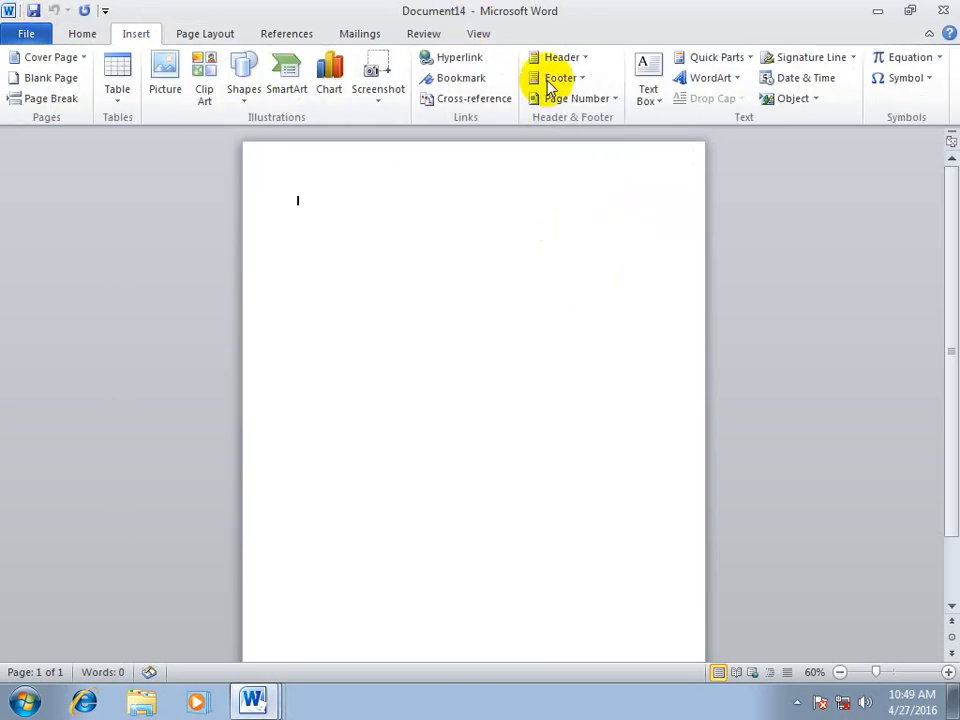
pyautogui.click(577, 98)
pyautogui.moveTo(575, 122)
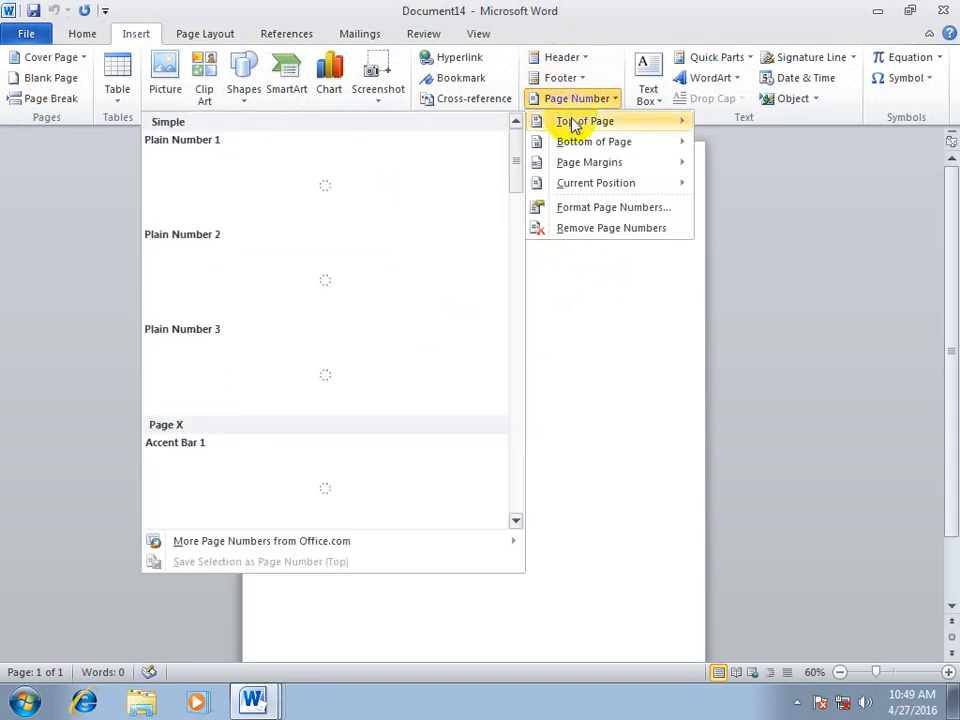
pyautogui.click(354, 289)
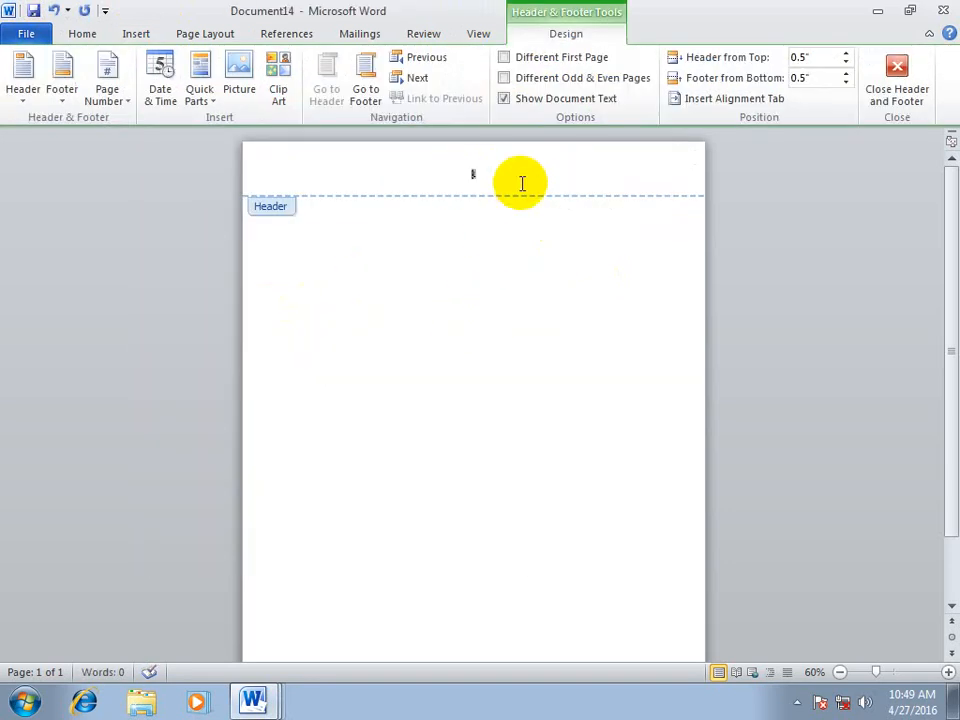
pyautogui.click(897, 80)
# - Add page breaks until the document has 6 pages, and return to page 1
pyautogui.hotkey('ctrl', 'Return')
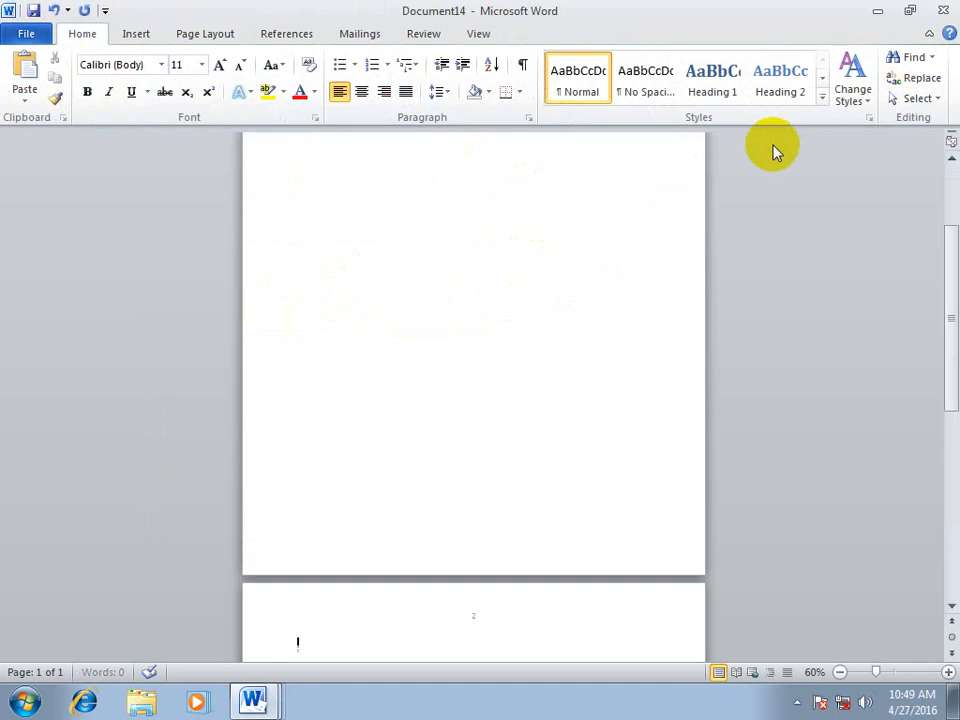
pyautogui.hotkey('ctrl', 'Return')
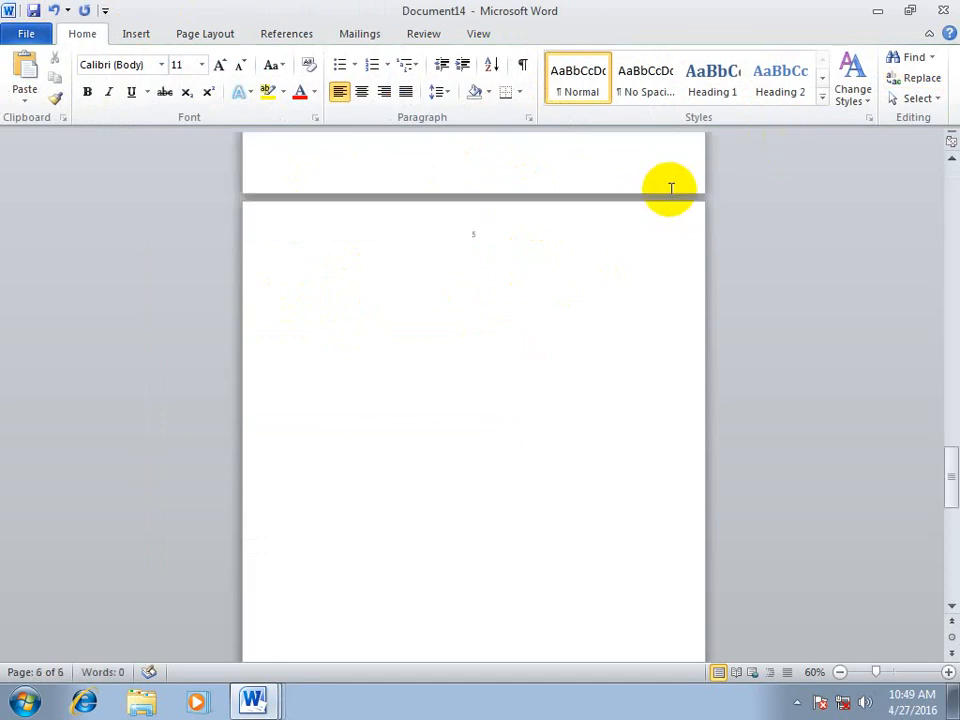
pyautogui.moveTo(954, 466); pyautogui.dragTo(957, 190)
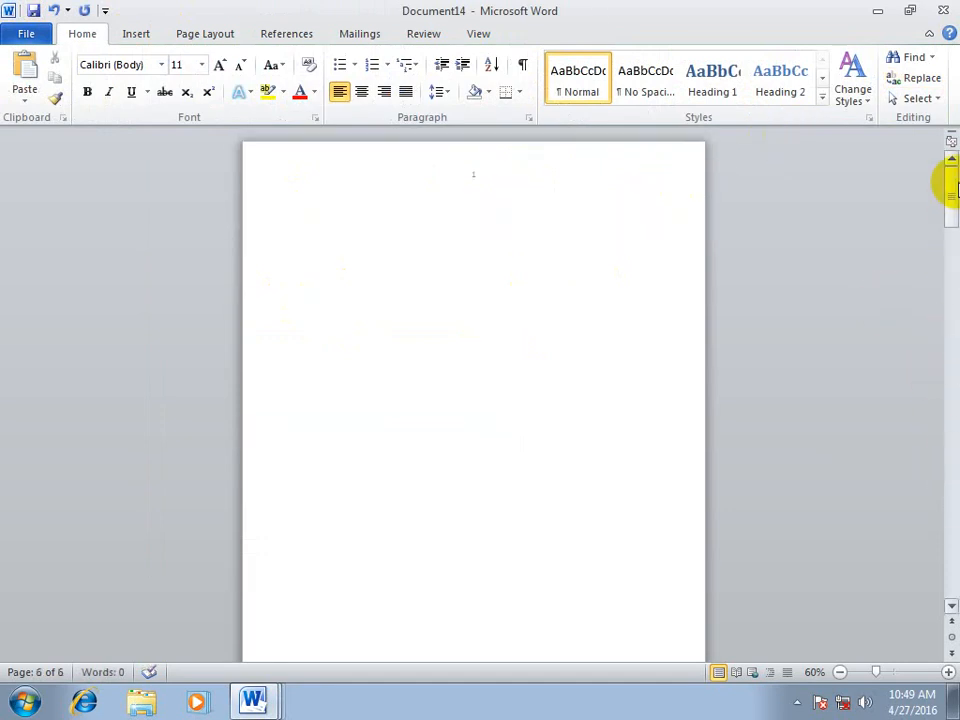
# - Change the page number format to a, b, c, ... and apply it
pyautogui.click(138, 34)
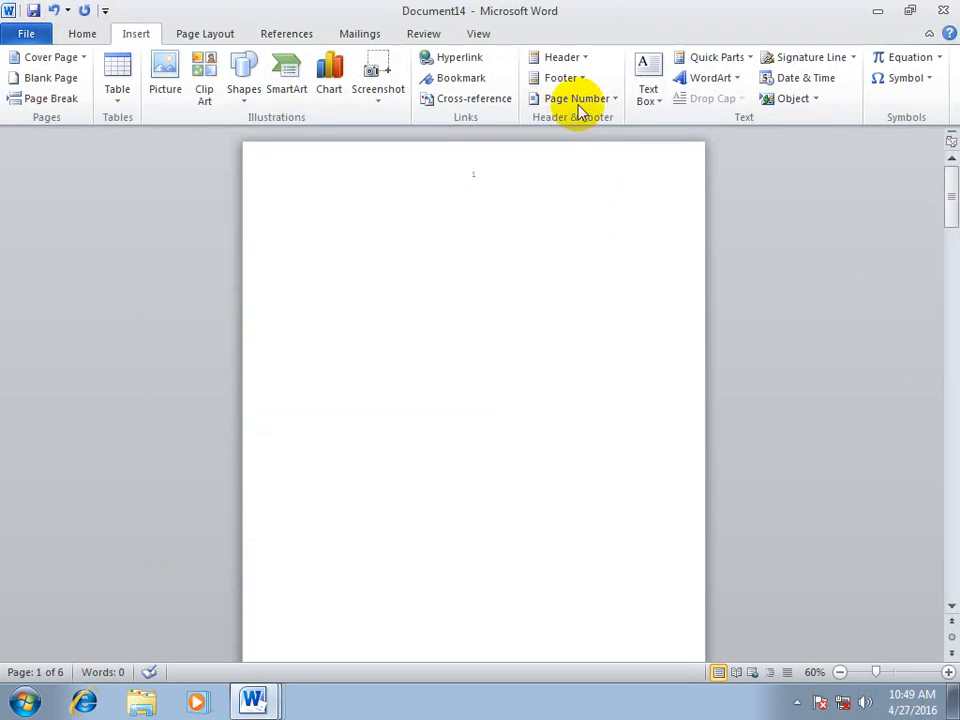
pyautogui.click(580, 98)
pyautogui.click(604, 208)
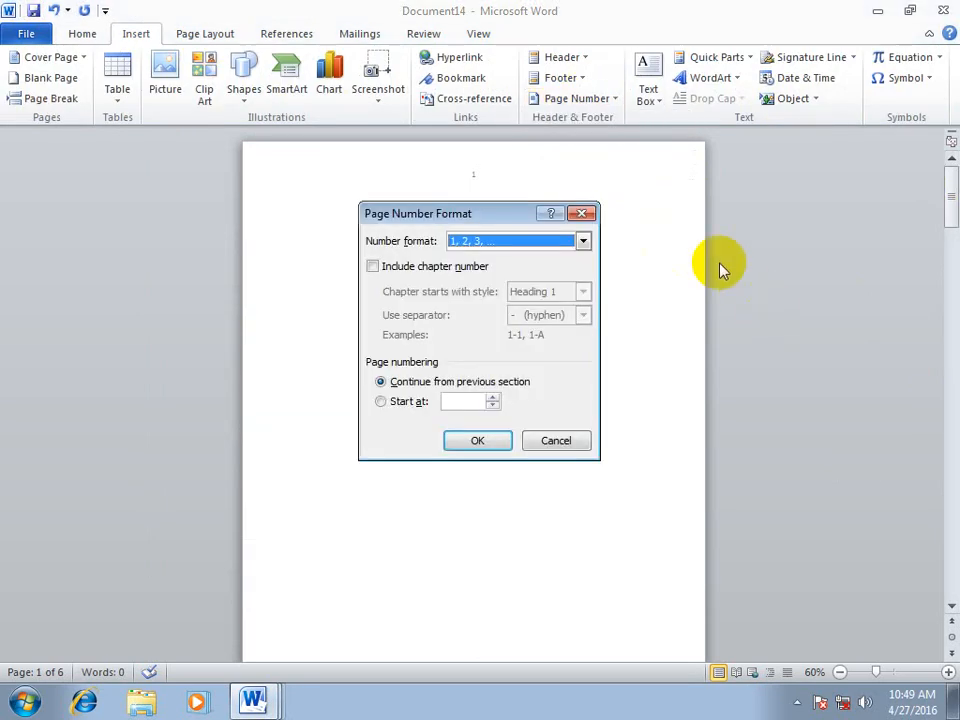
pyautogui.click(527, 243)
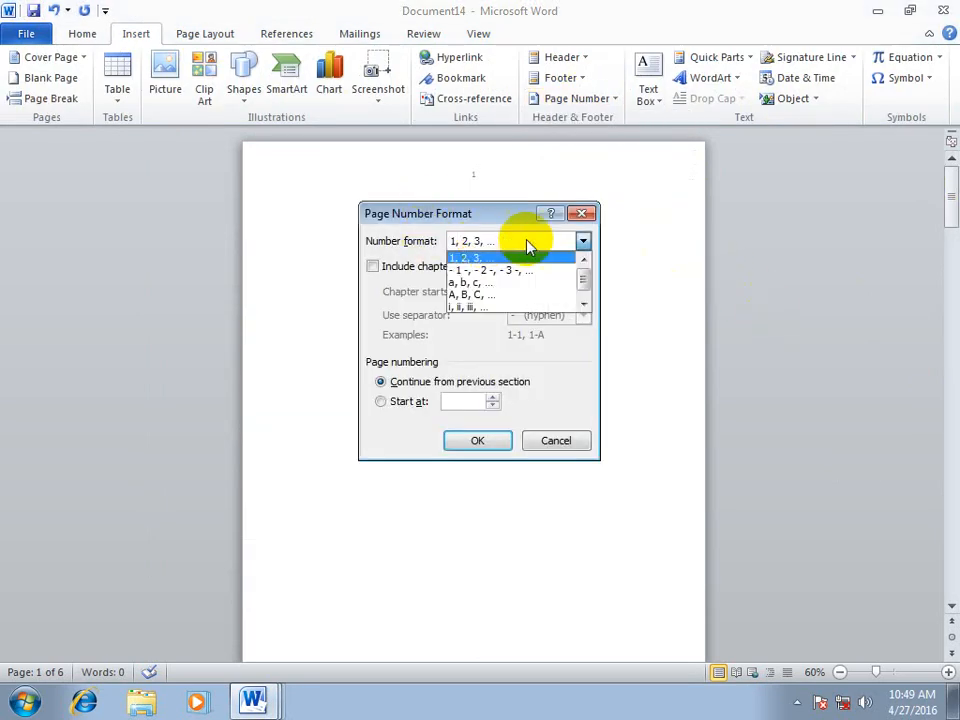
pyautogui.click(472, 286)
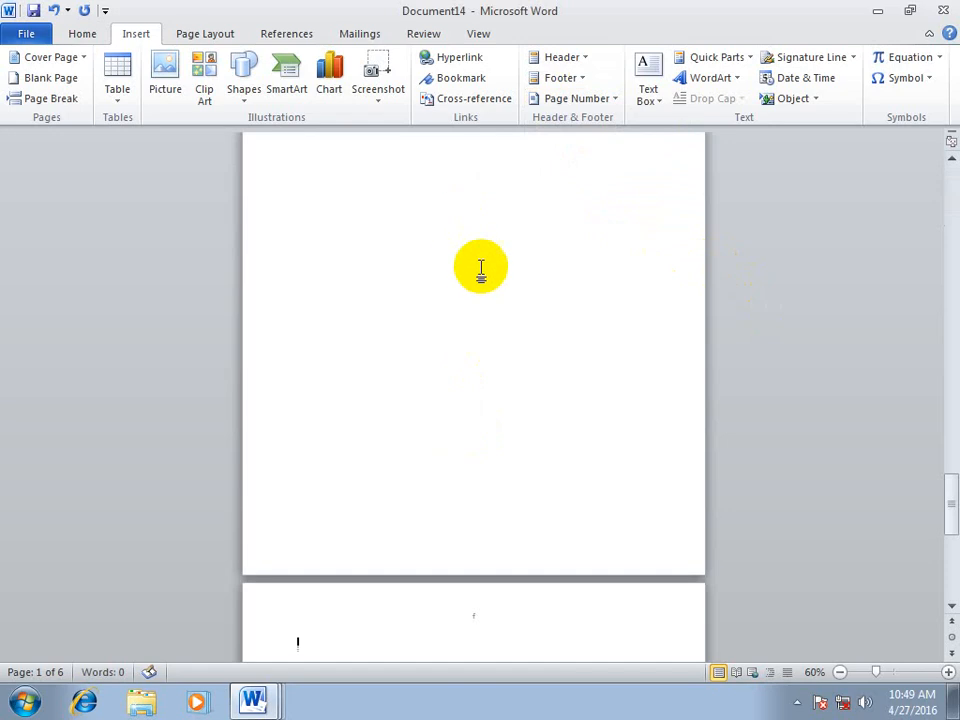
# - Change the page number format to i, ii, iii, ... and check the numbering through the pages
pyautogui.scroll(5, 480, 268)
pyautogui.scroll(5, 481, 268)
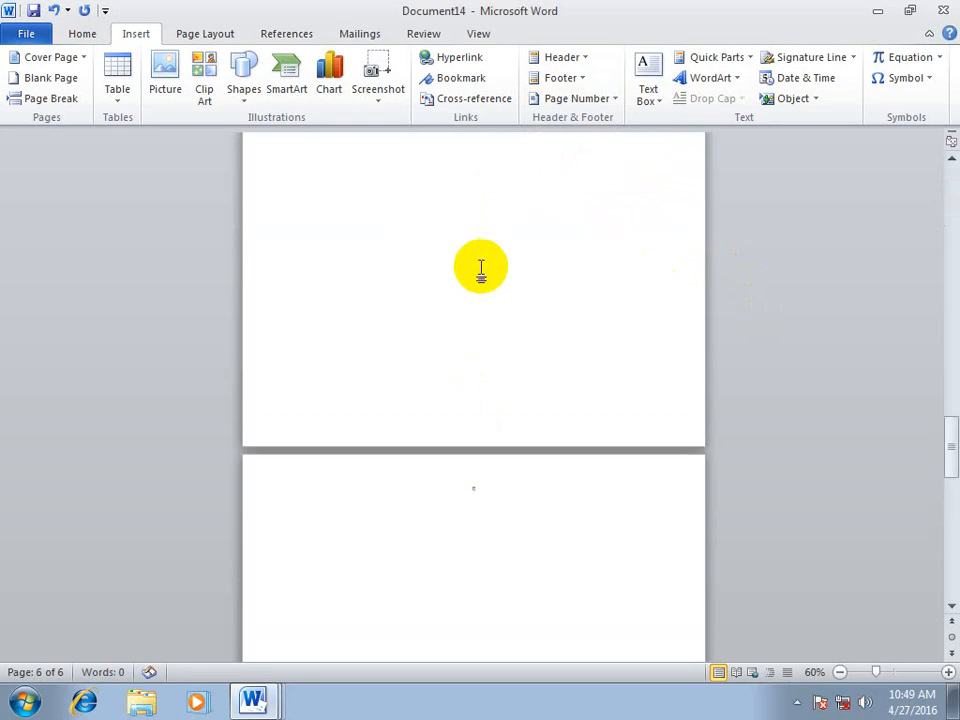
pyautogui.scroll(3, 482, 268)
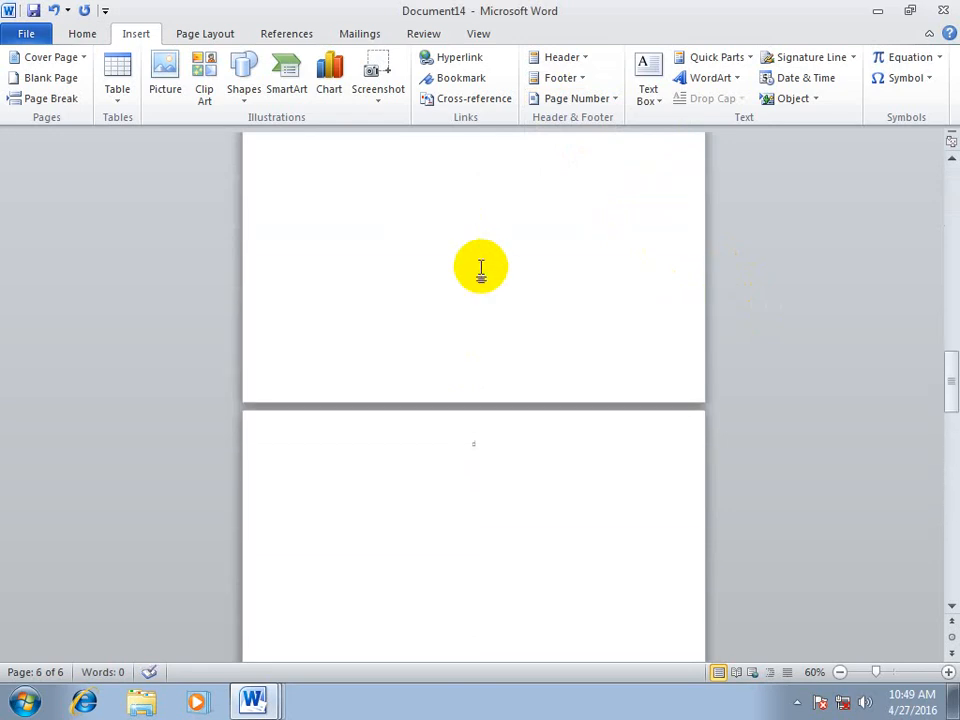
pyautogui.scroll(5, 478, 221)
pyautogui.moveTo(950, 350); pyautogui.dragTo(950, 180)
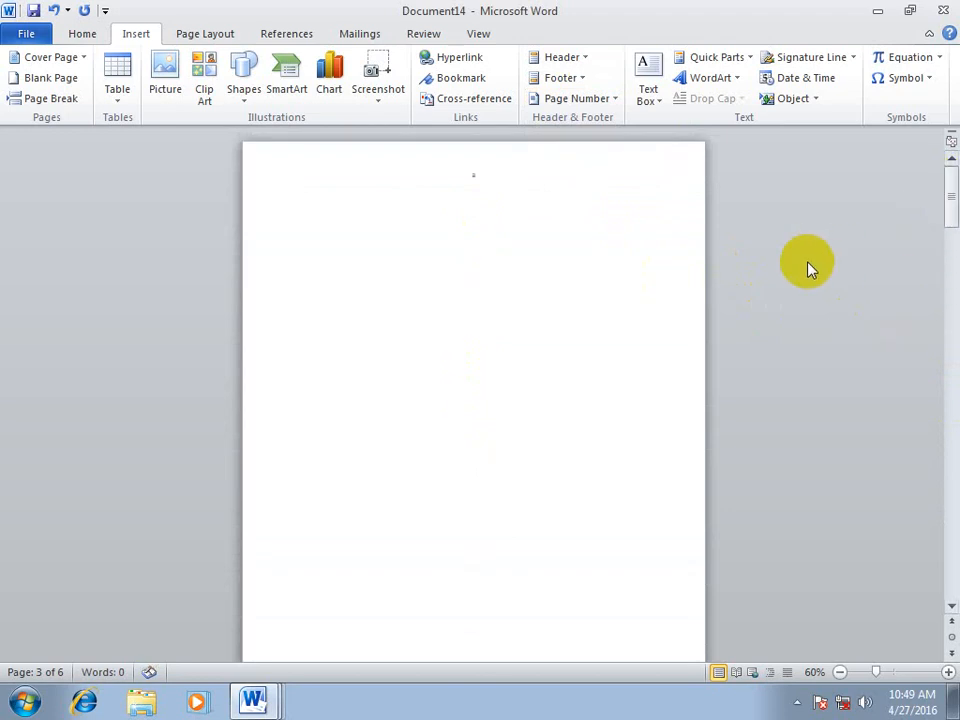
pyautogui.click(590, 100)
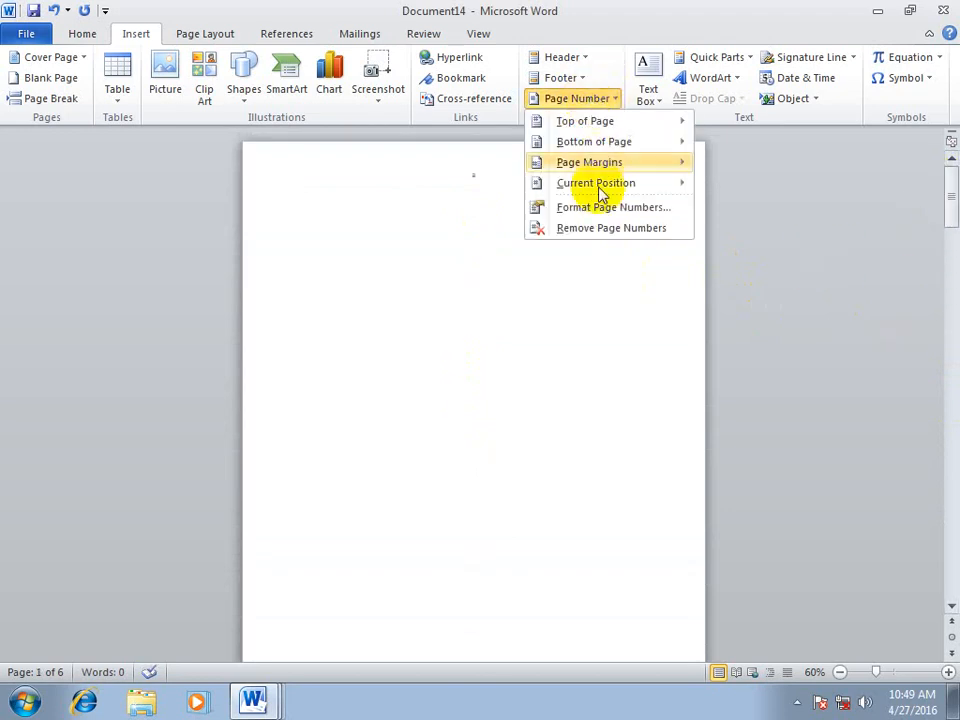
pyautogui.click(612, 206)
pyautogui.click(479, 245)
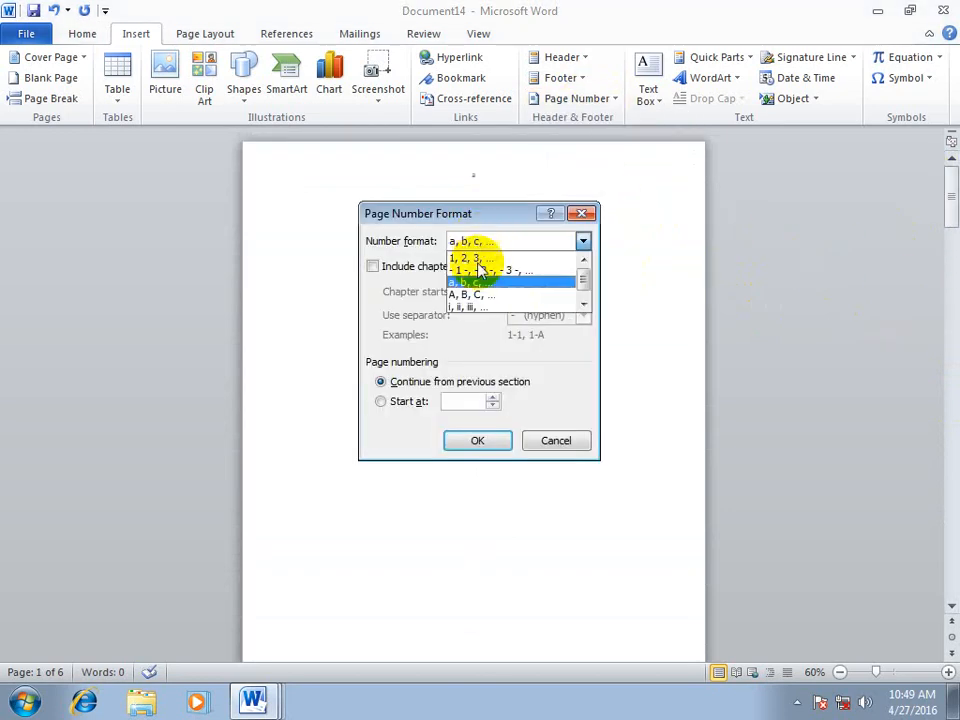
pyautogui.click(584, 307)
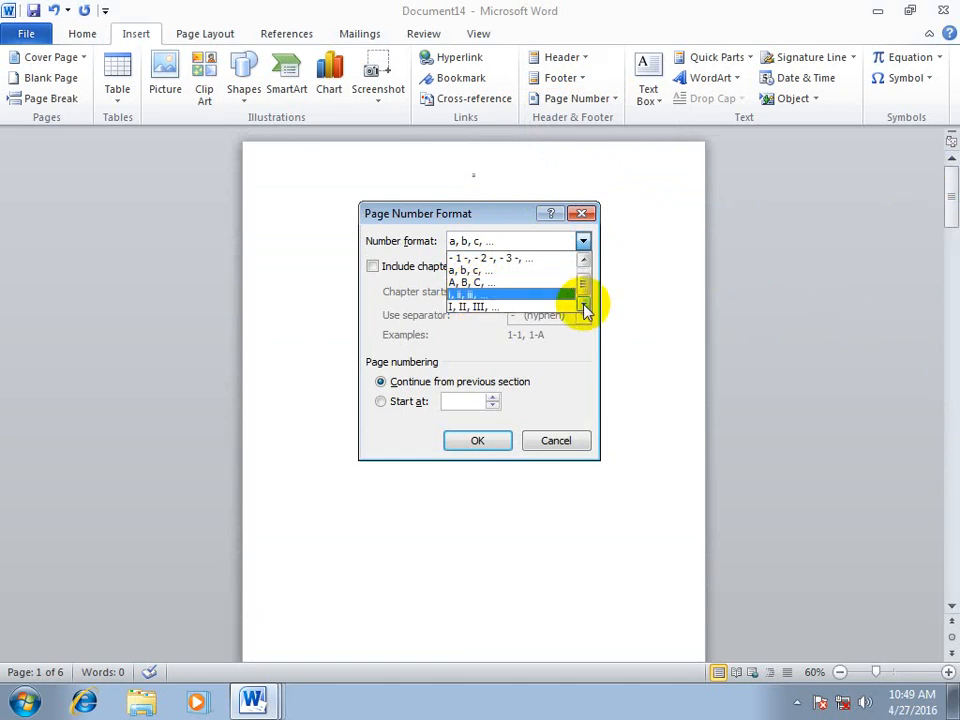
pyautogui.click(468, 297)
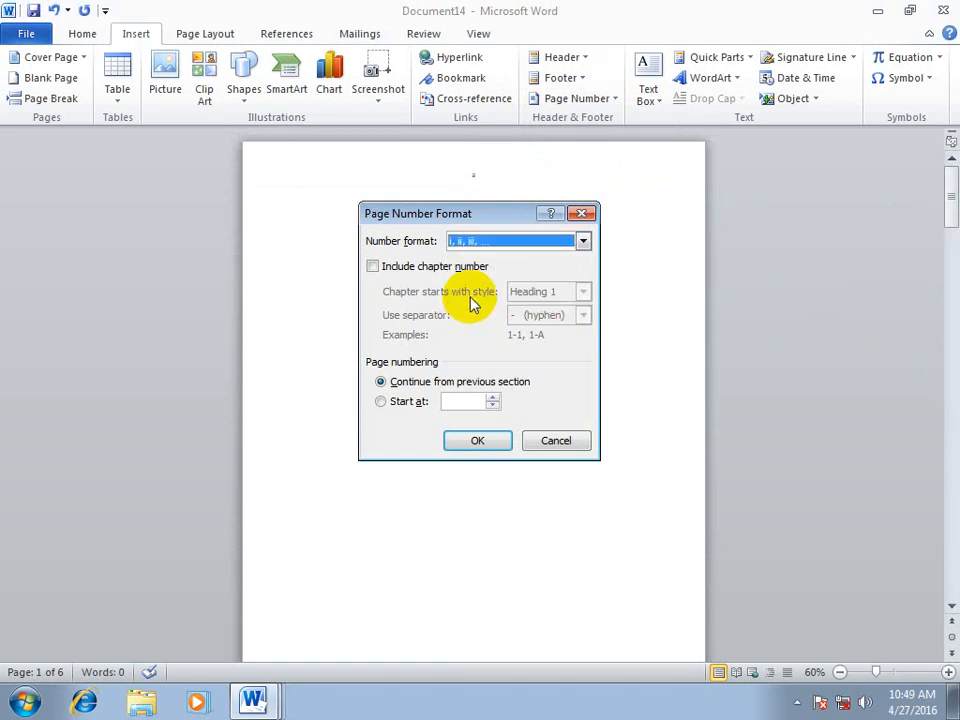
pyautogui.click(477, 440)
pyautogui.scroll(10, 501, 421)
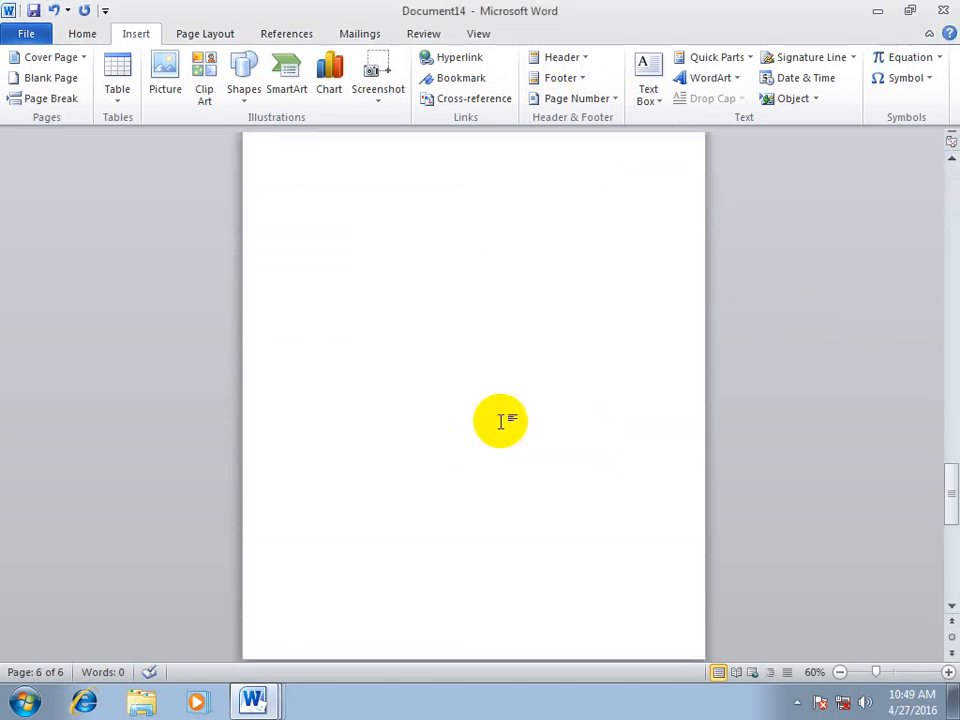
pyautogui.scroll(12, 501, 421)
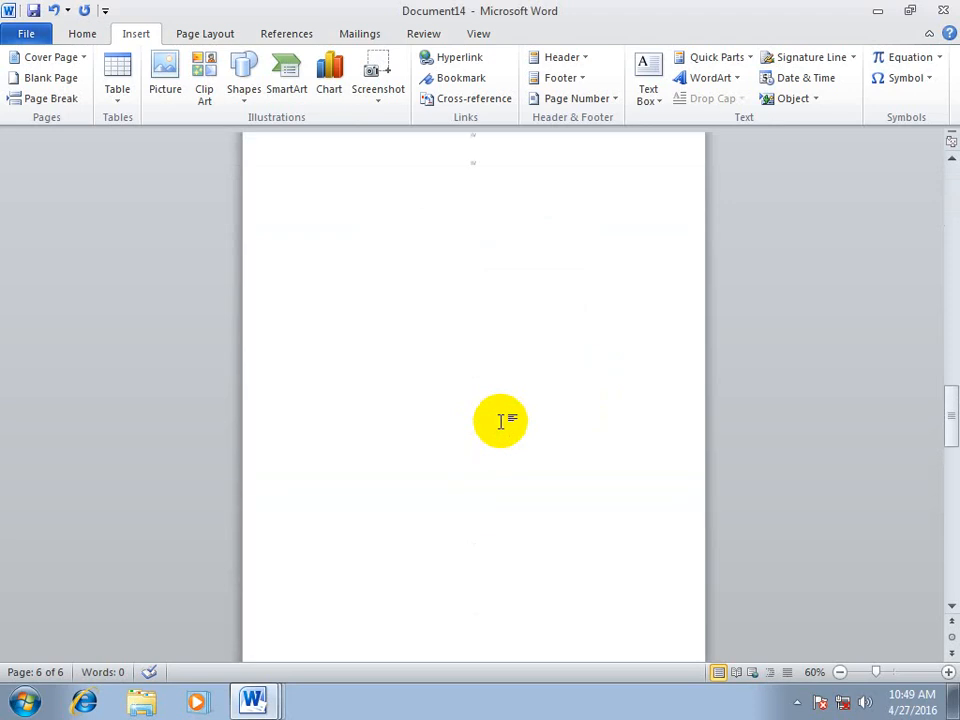
pyautogui.scroll(12, 501, 421)
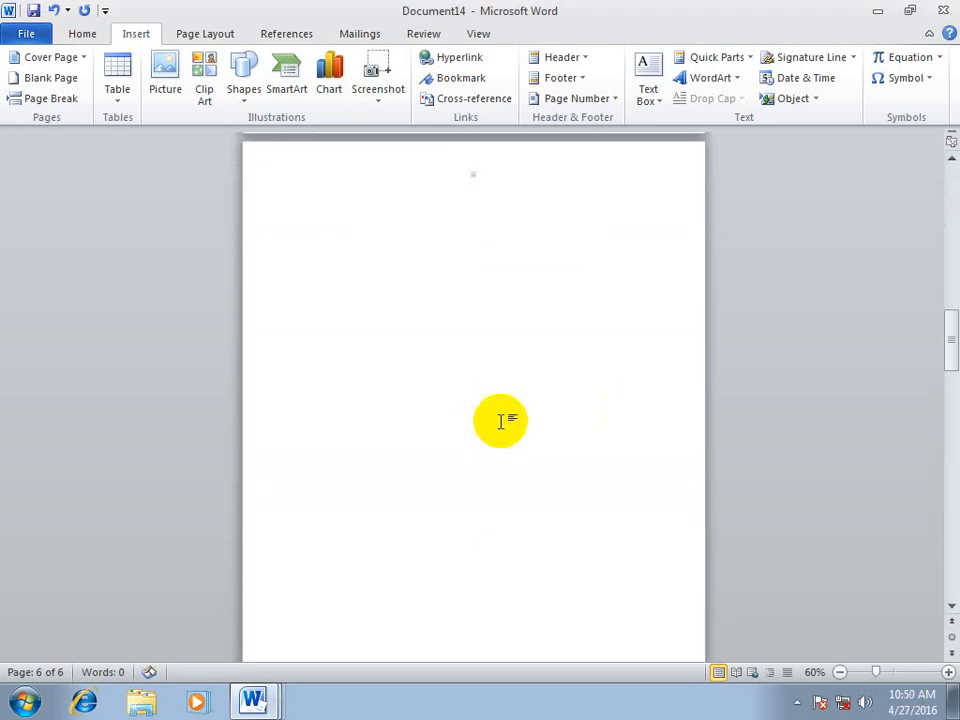
pyautogui.scroll(2, 501, 421)
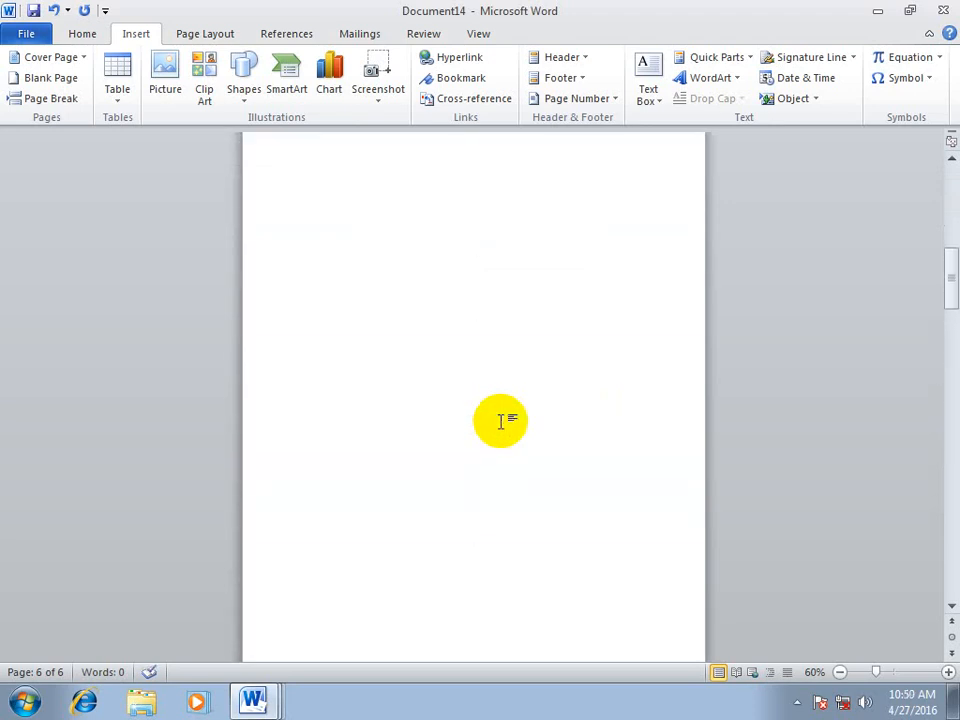
# - Create a new blank document, insert a Plain Number 2 page number at the top of the page, and close the header
pyautogui.hotkey('ctrl', 'n')
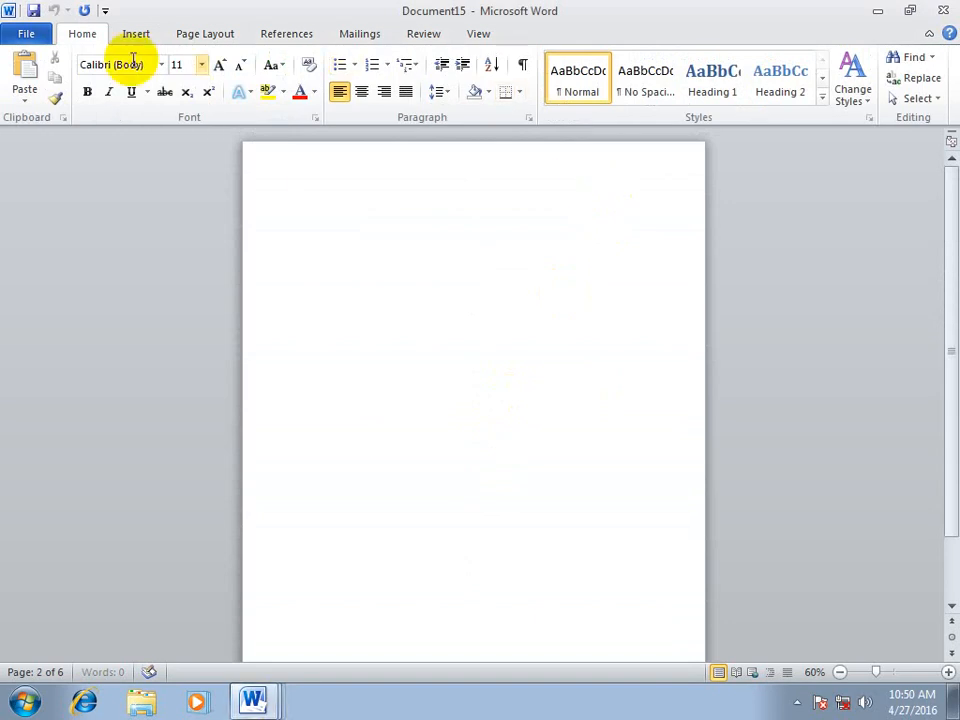
pyautogui.click(153, 36)
pyautogui.click(590, 100)
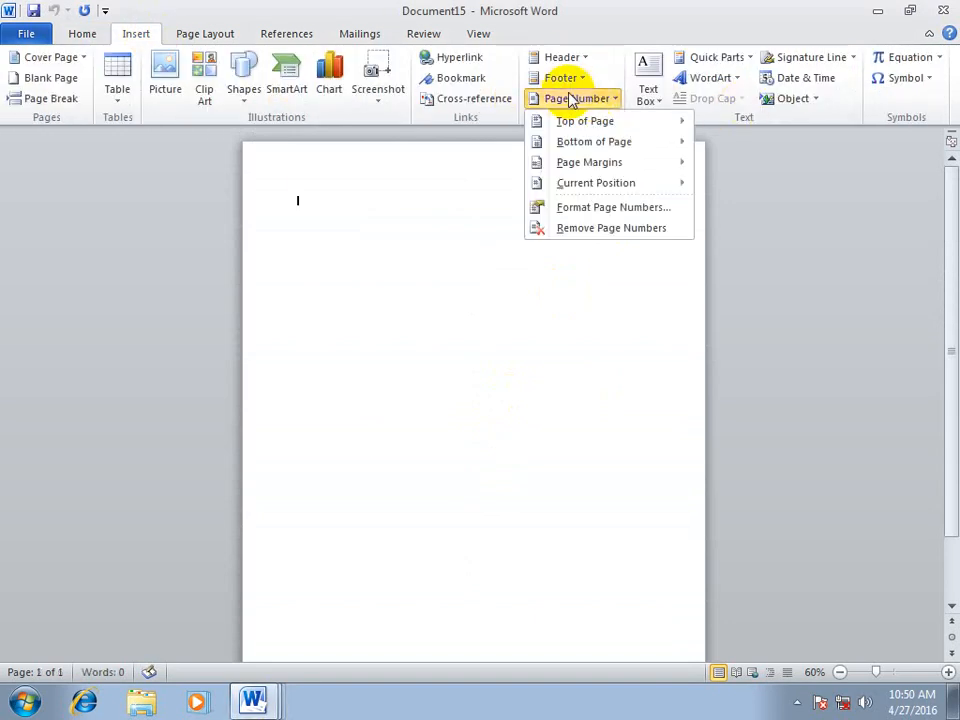
pyautogui.moveTo(579, 122)
pyautogui.click(257, 279)
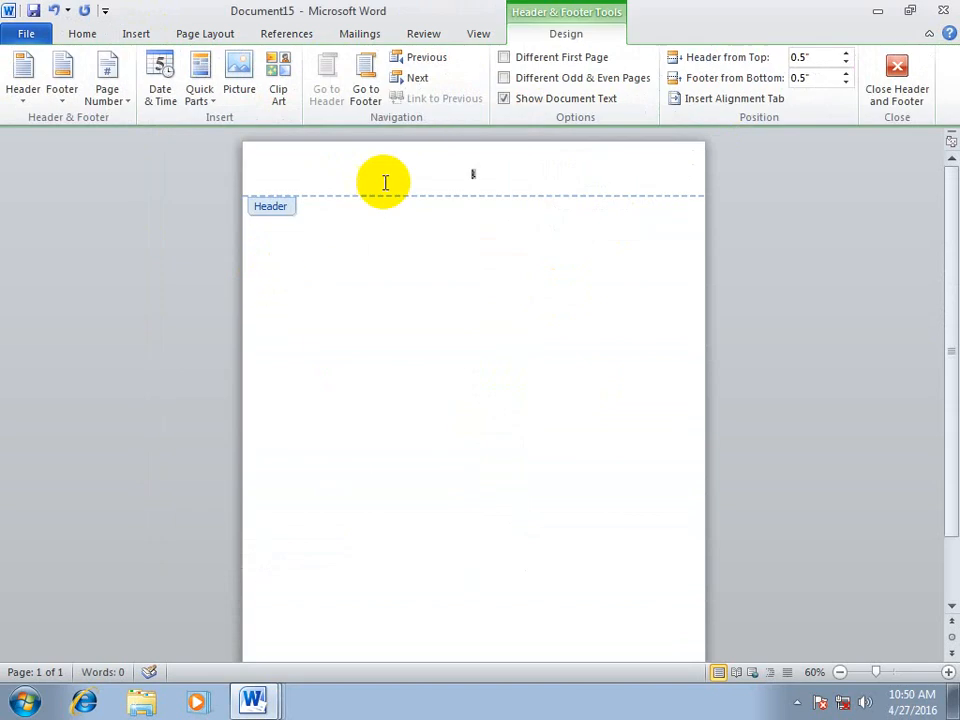
pyautogui.click(890, 76)
# - Remove the page numbers from the new document
pyautogui.click(136, 33)
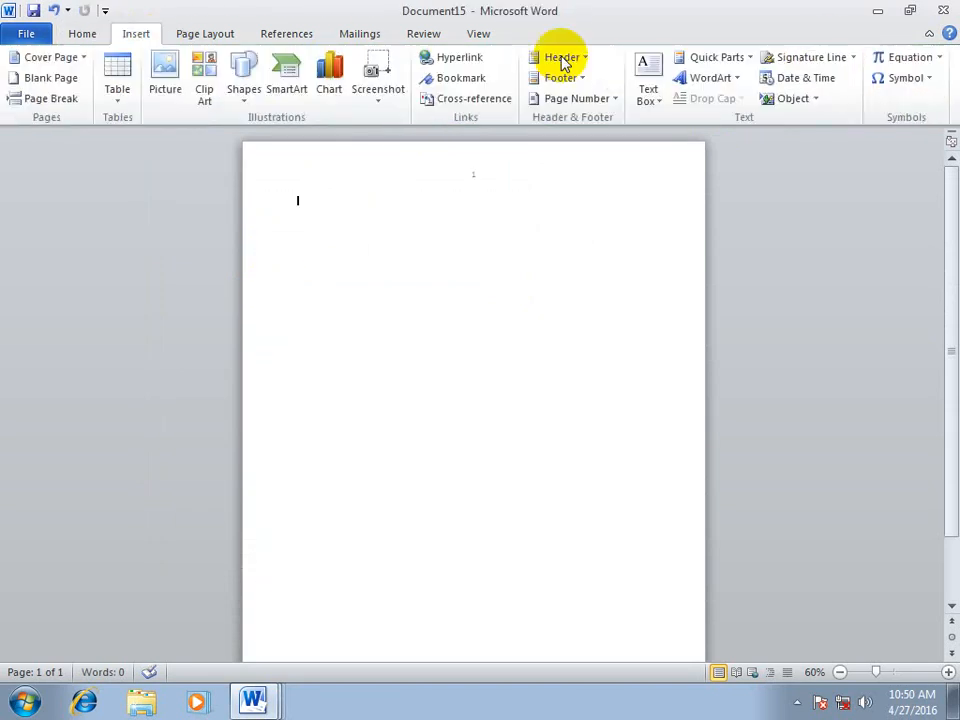
pyautogui.click(576, 97)
pyautogui.click(604, 228)
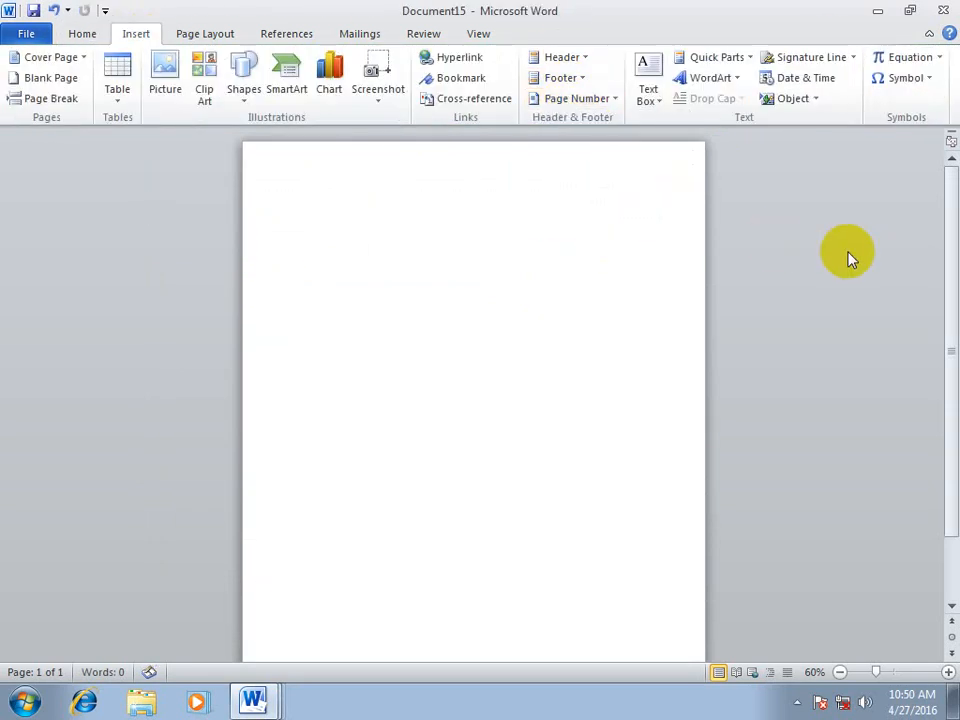
# - Insert a Plain Number 2 page number at the top of the page again and close the header
pyautogui.click(548, 97)
pyautogui.moveTo(628, 140)
pyautogui.moveTo(589, 121)
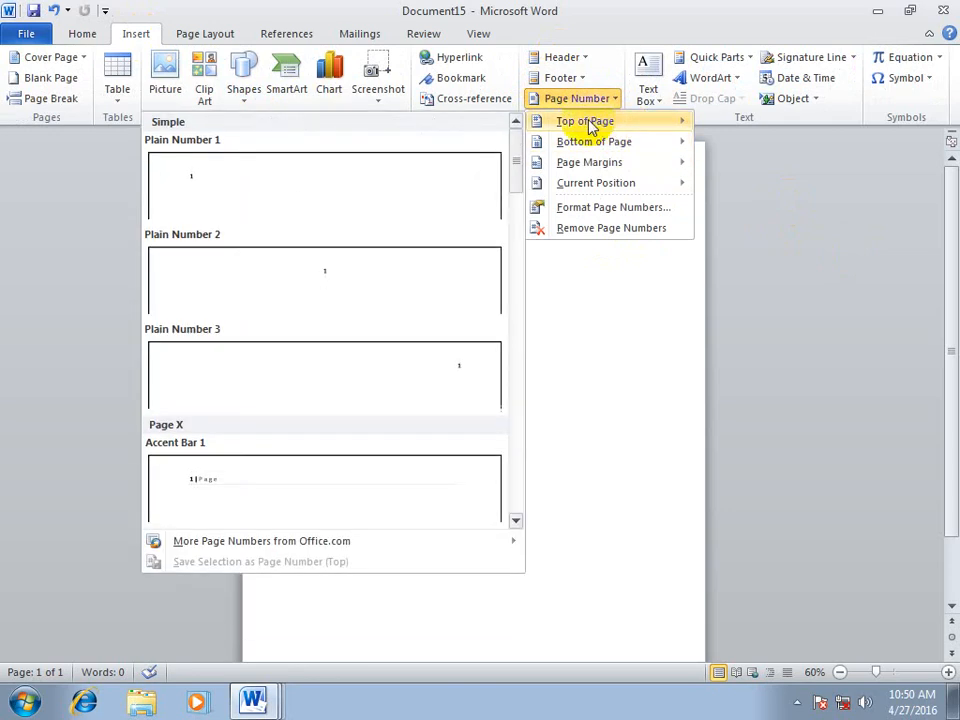
pyautogui.click(328, 281)
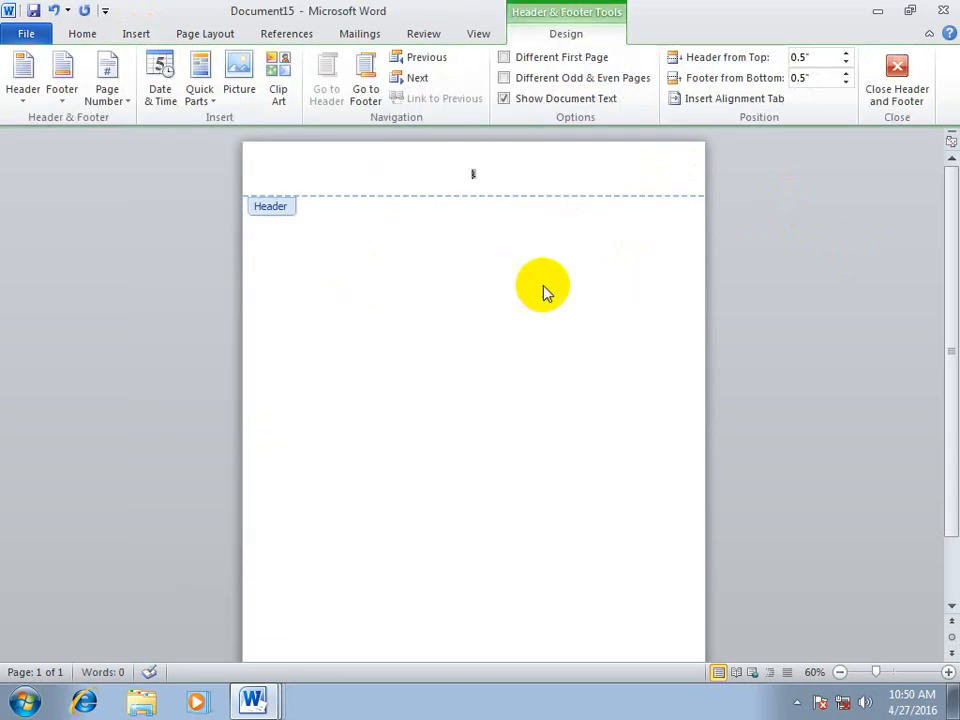
pyautogui.click(896, 70)
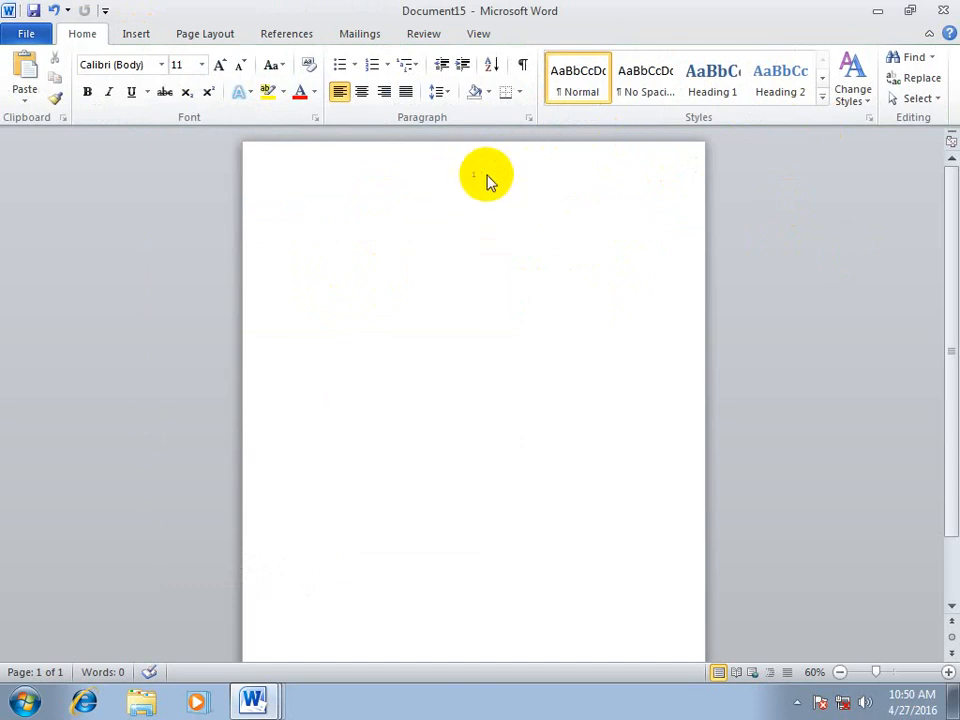
# - Set the page numbering to start at 100 and add page breaks until the document has 11 pages
pyautogui.click(133, 35)
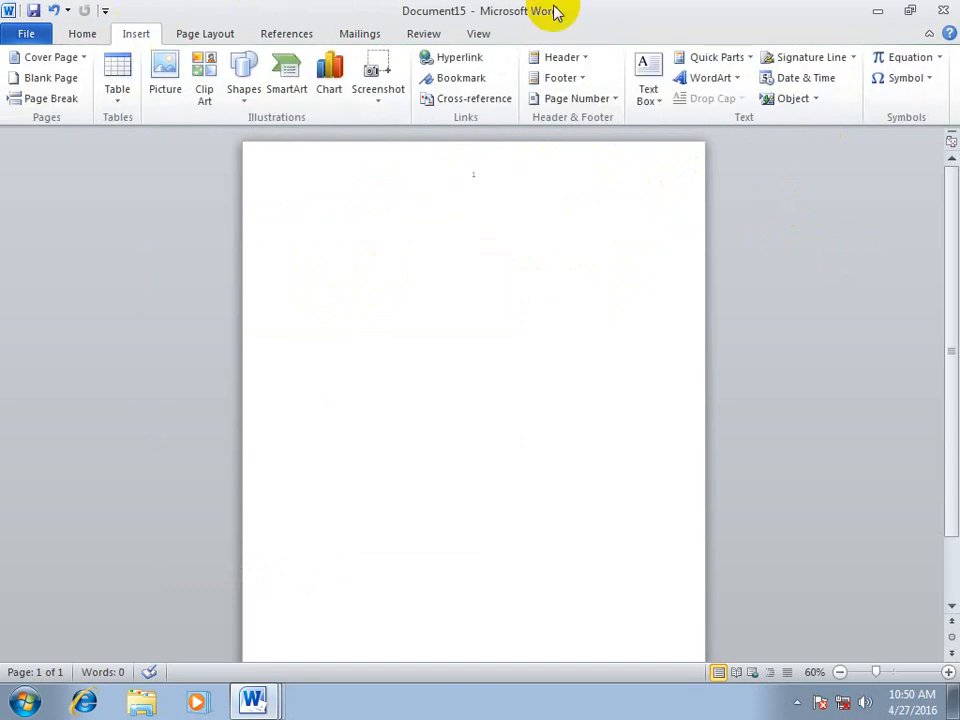
pyautogui.click(592, 102)
pyautogui.click(590, 208)
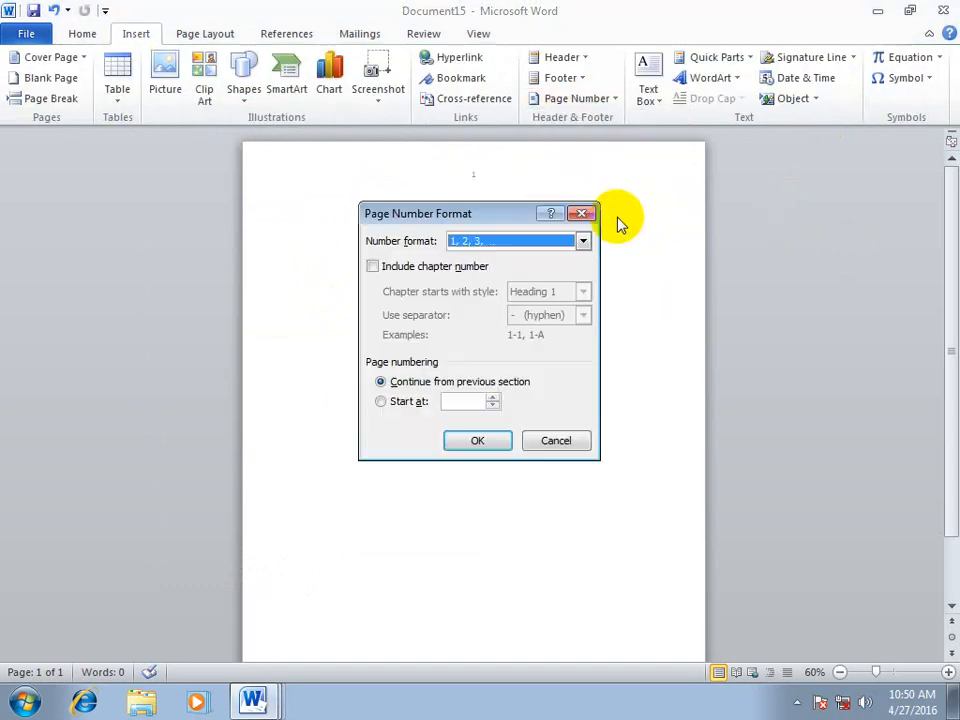
pyautogui.click(384, 402)
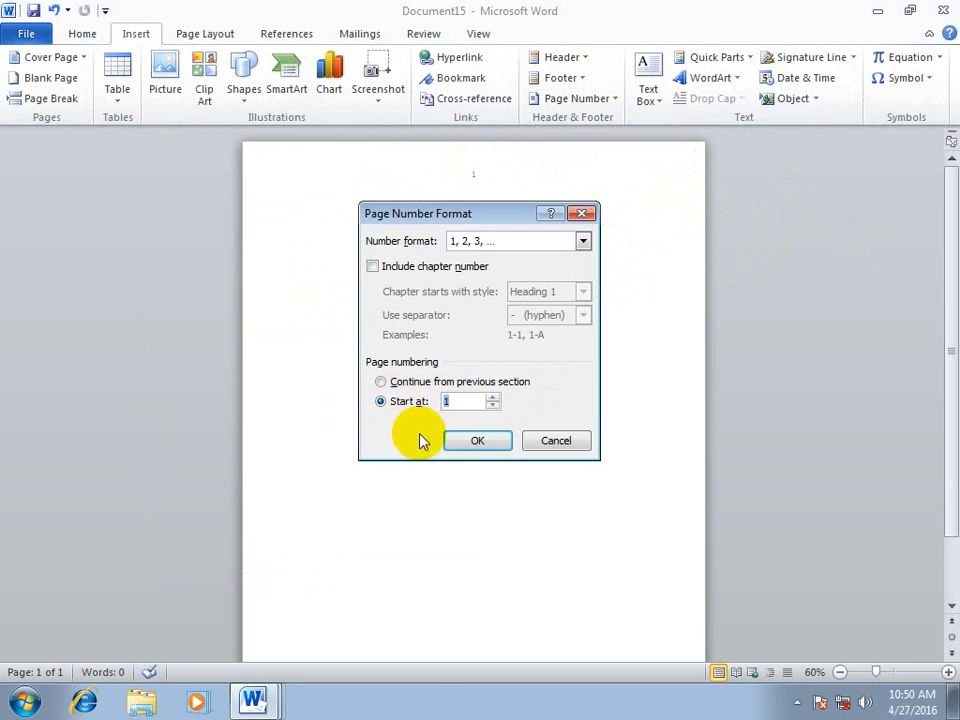
pyautogui.write('1')
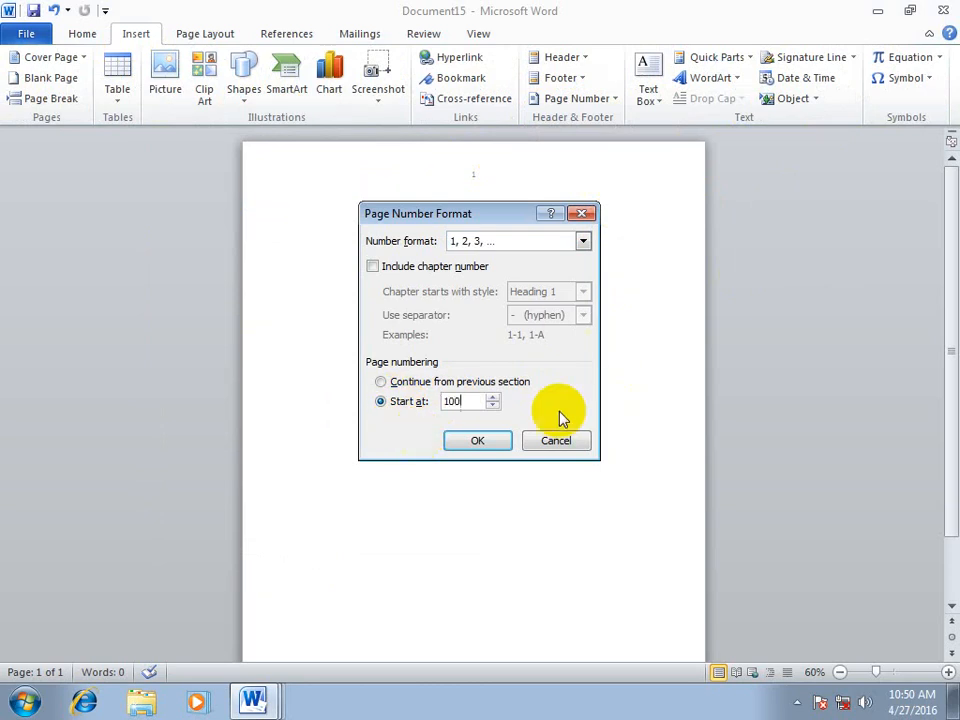
pyautogui.click(481, 441)
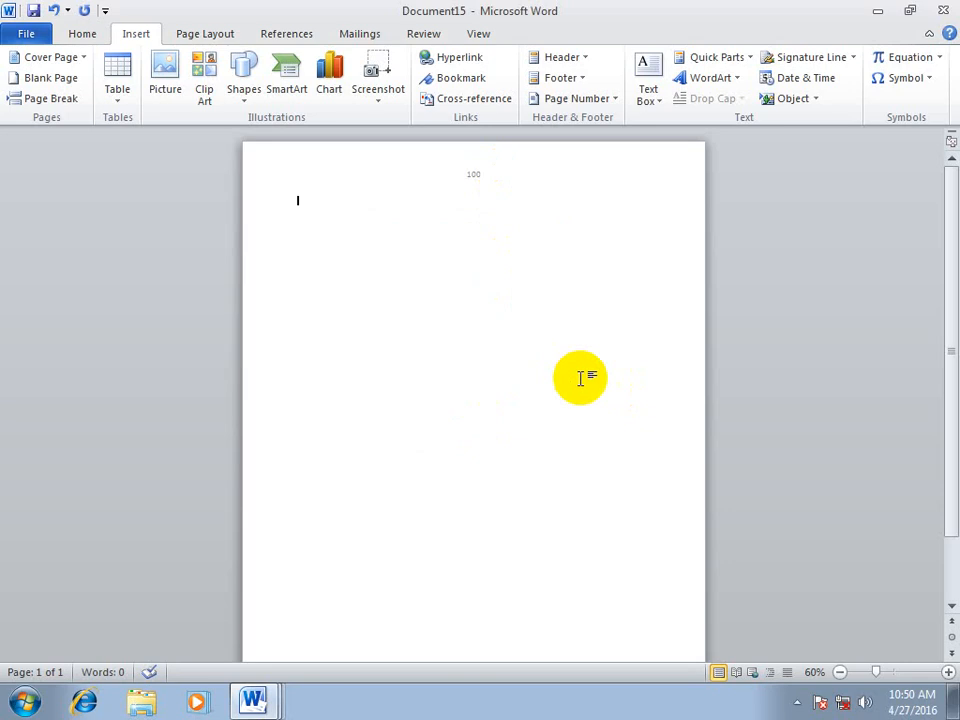
pyautogui.hotkey('ctrl', 'Return')
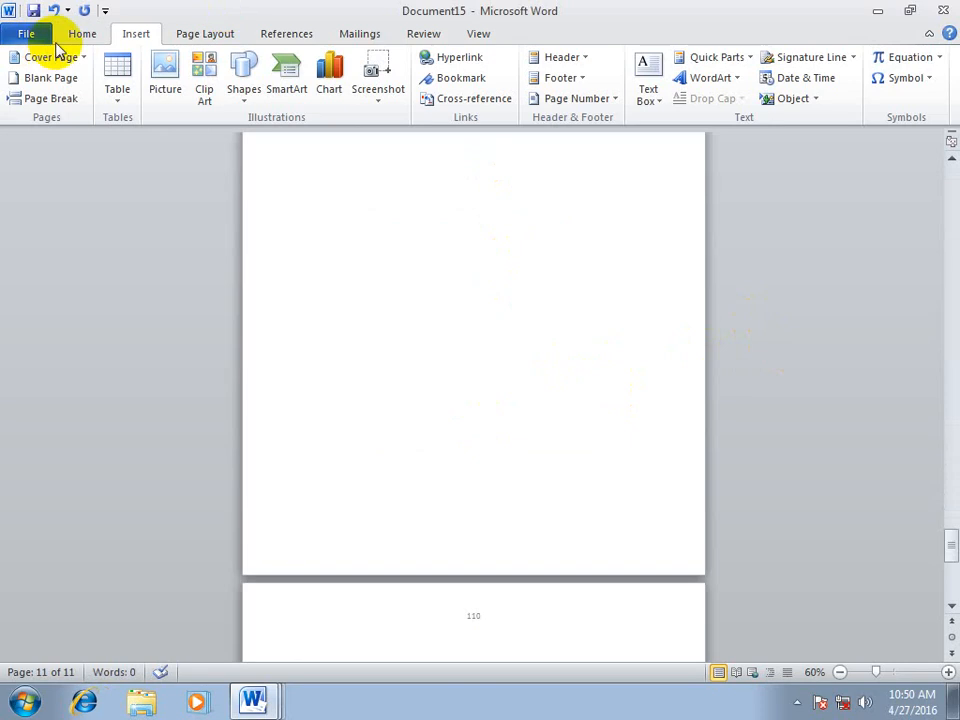
# - Exit the program without saving the changes to the open documents
pyautogui.click(26, 33)
pyautogui.click(68, 413)
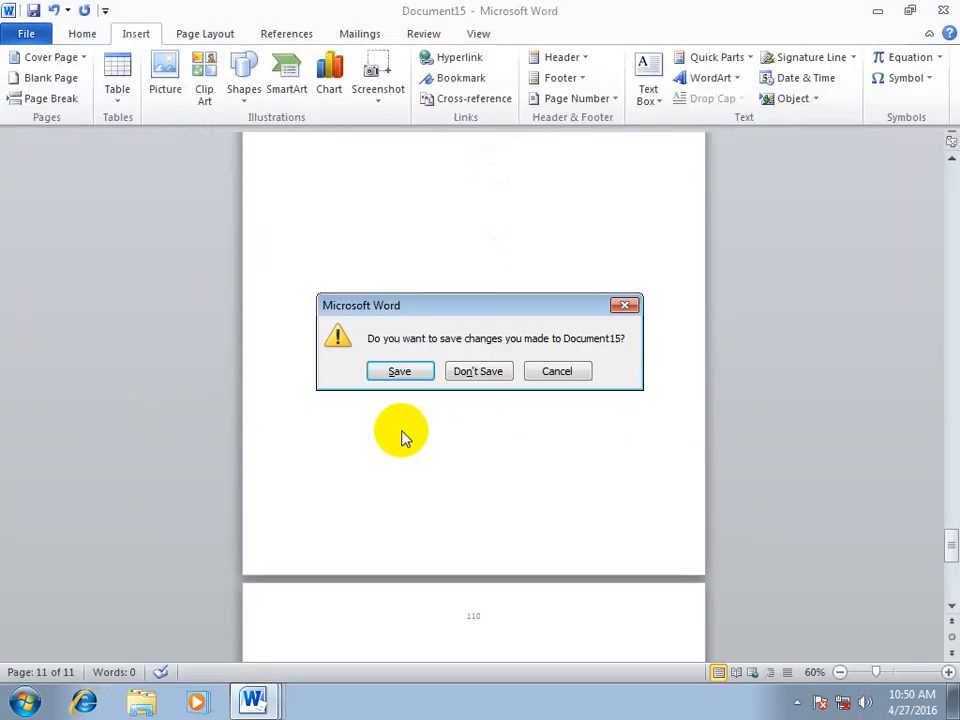
pyautogui.click(479, 369)
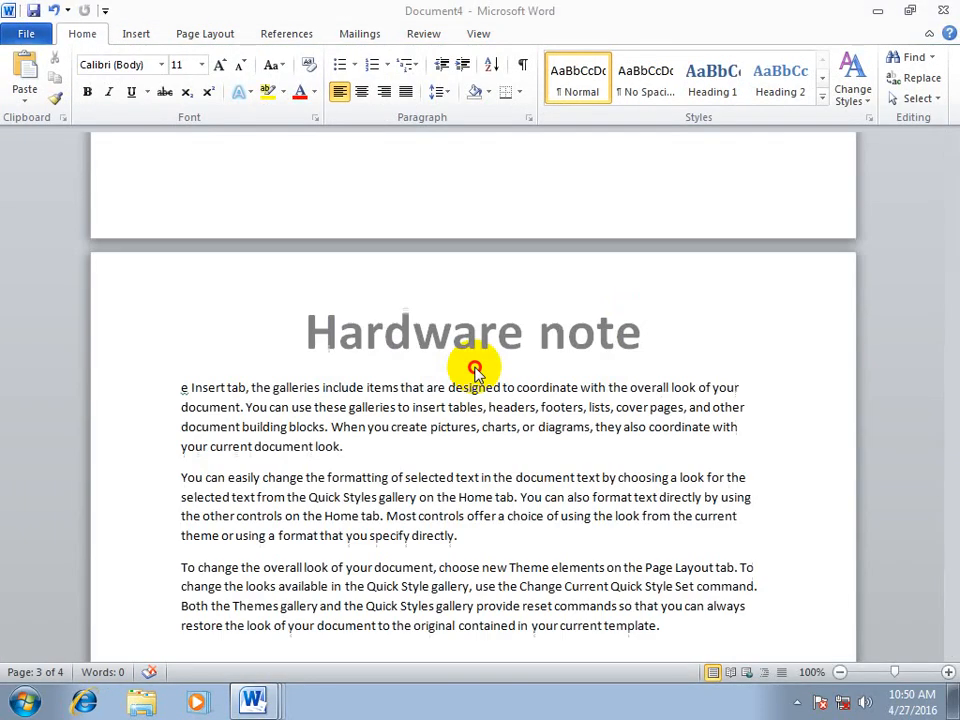
pyautogui.click(476, 375)
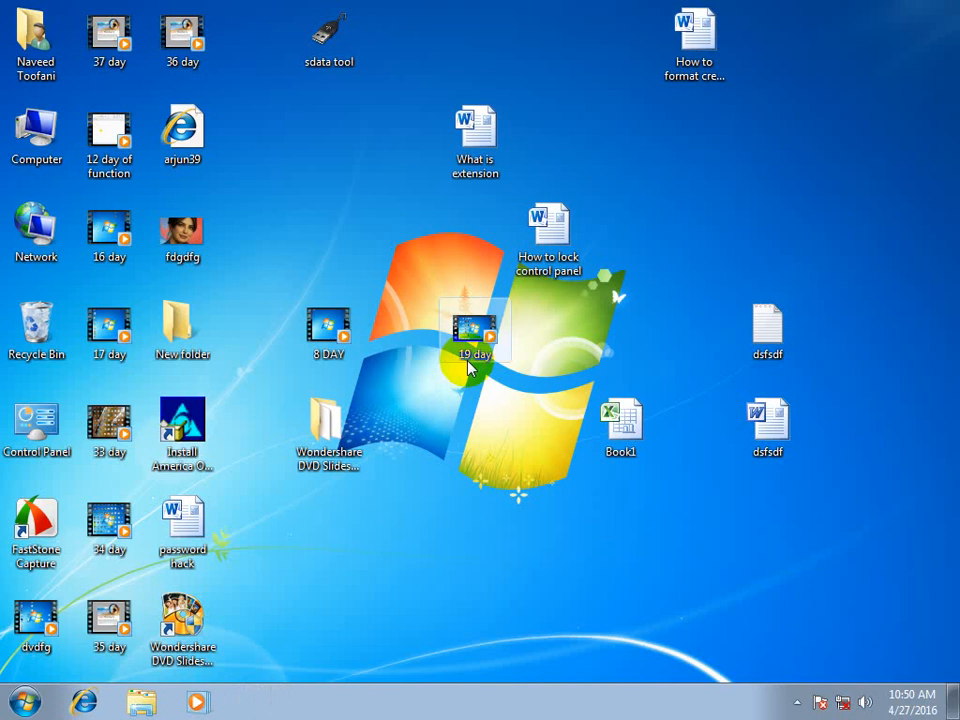
# - Move the sdata tool icon one row down on the desktop
pyautogui.click(330, 40)
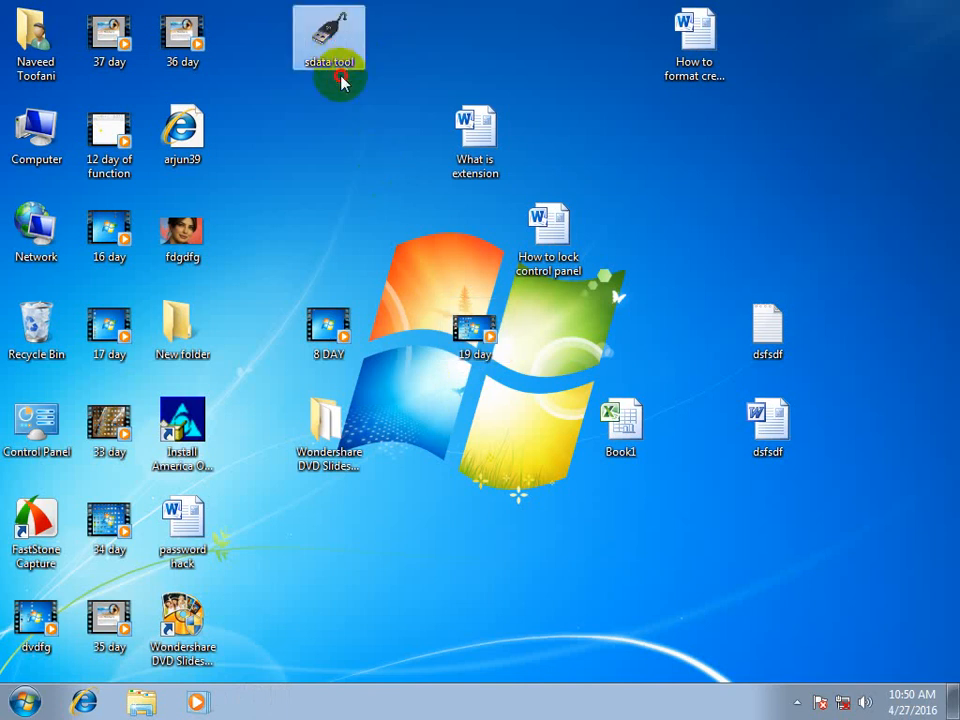
pyautogui.moveTo(340, 117); pyautogui.dragTo(447, 224)
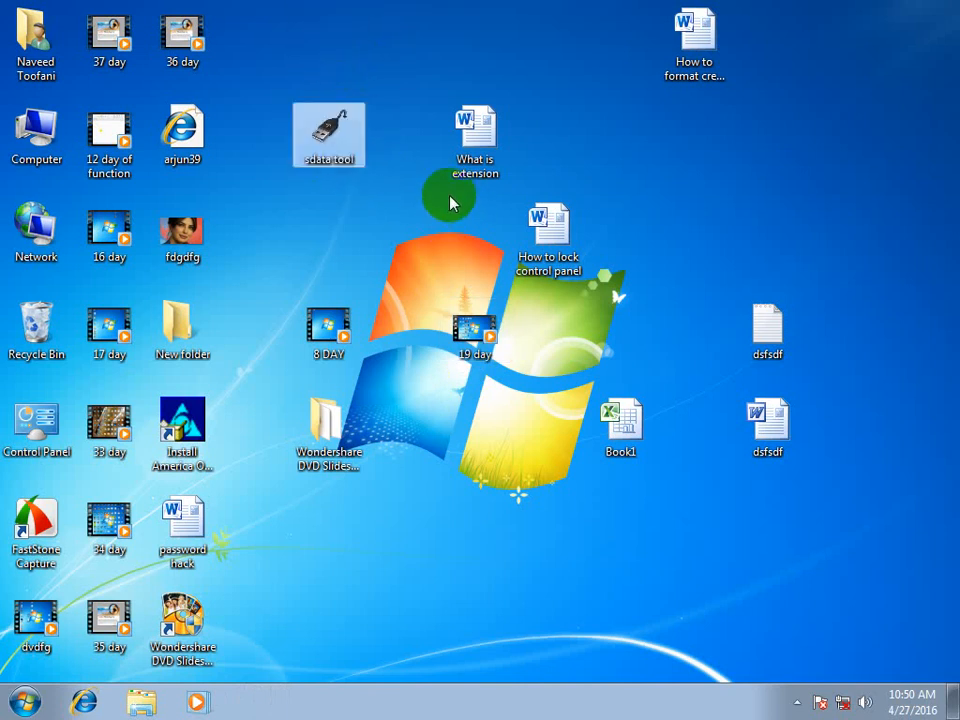